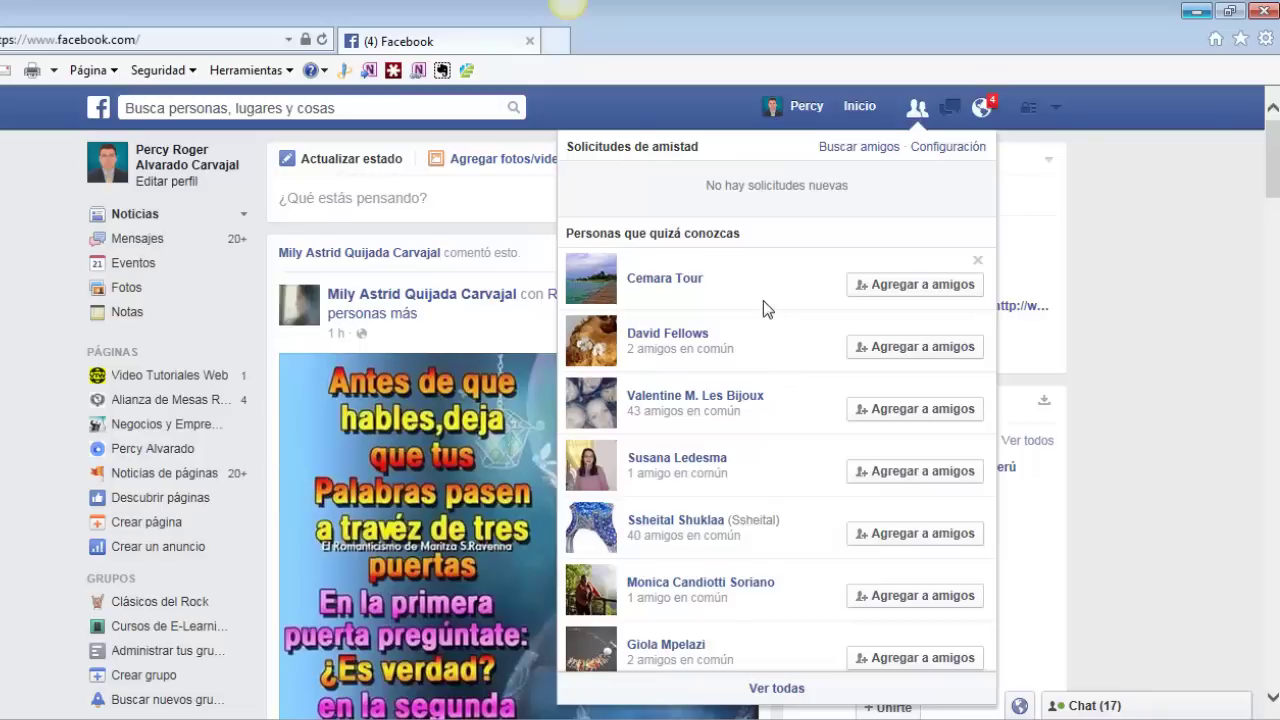
# Step: Close the friend requests list and look over the recent messages list
pyautogui.click(918, 114)
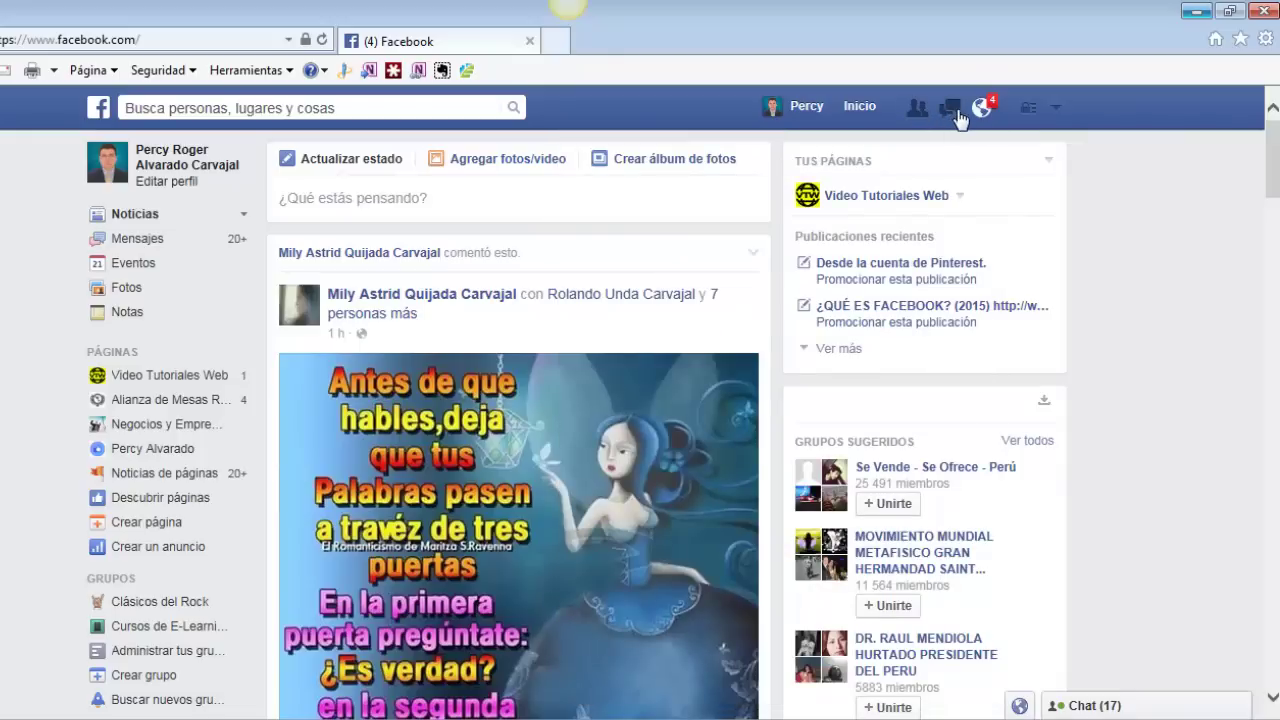
pyautogui.click(953, 116)
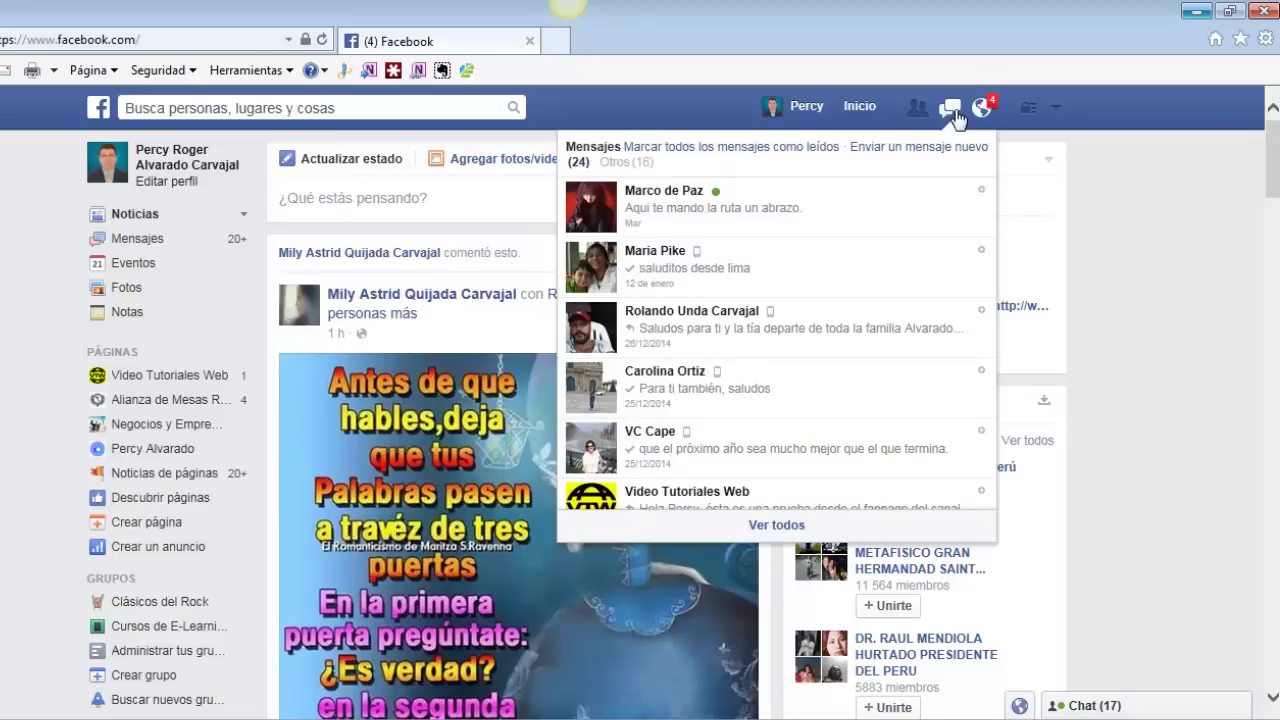
pyautogui.click(953, 114)
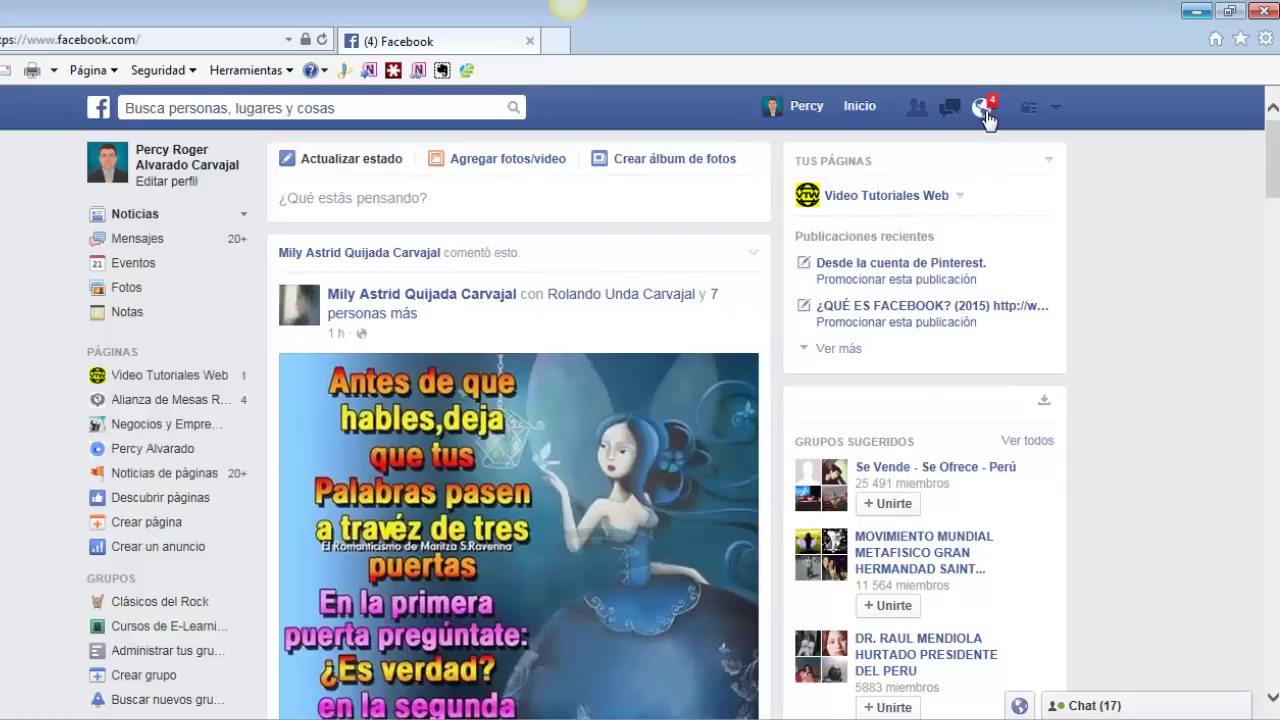
# Step: Look through the list of notifications and close it
pyautogui.click(984, 112)
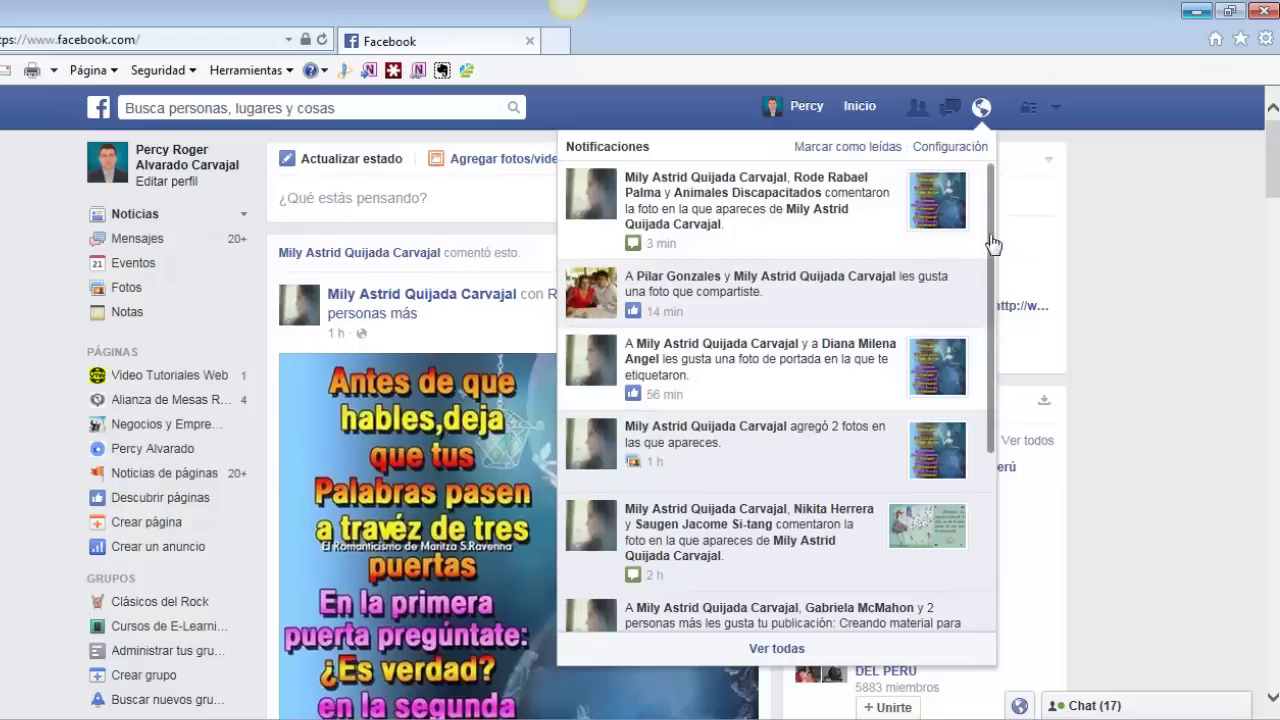
pyautogui.scroll(-3, 988, 300)
pyautogui.moveTo(986, 407); pyautogui.dragTo(988, 205)
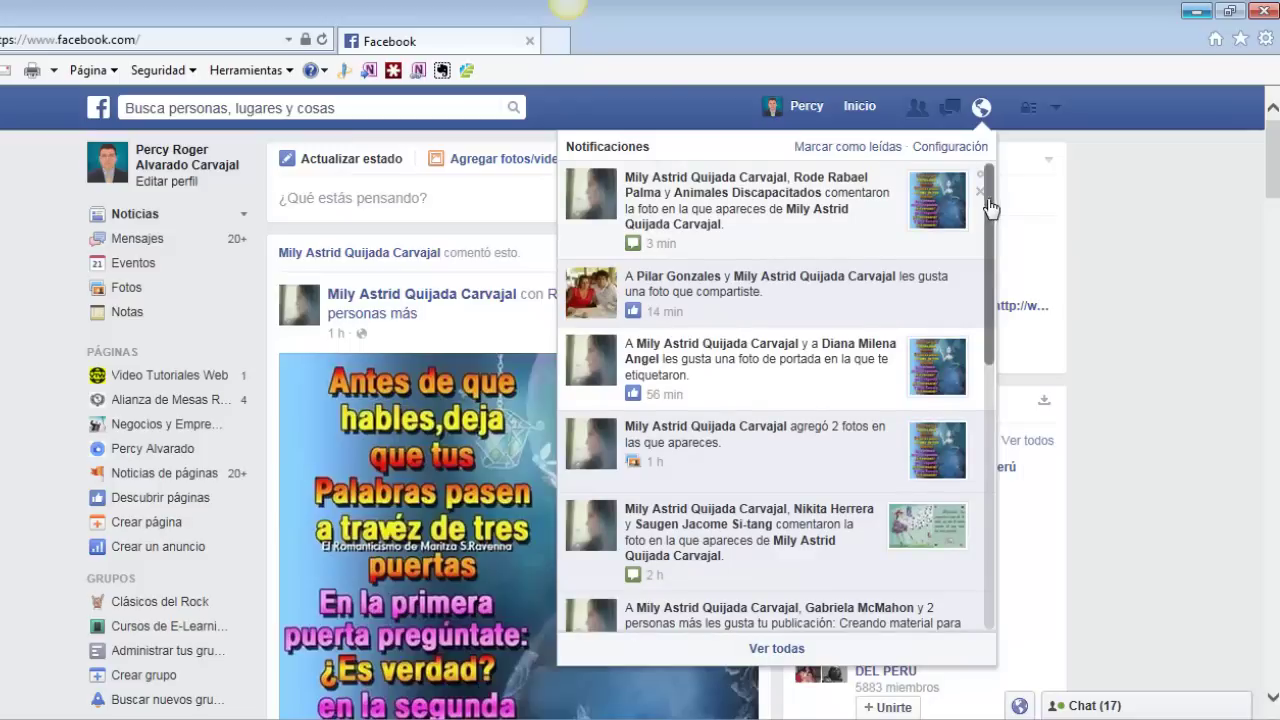
pyautogui.click(1129, 220)
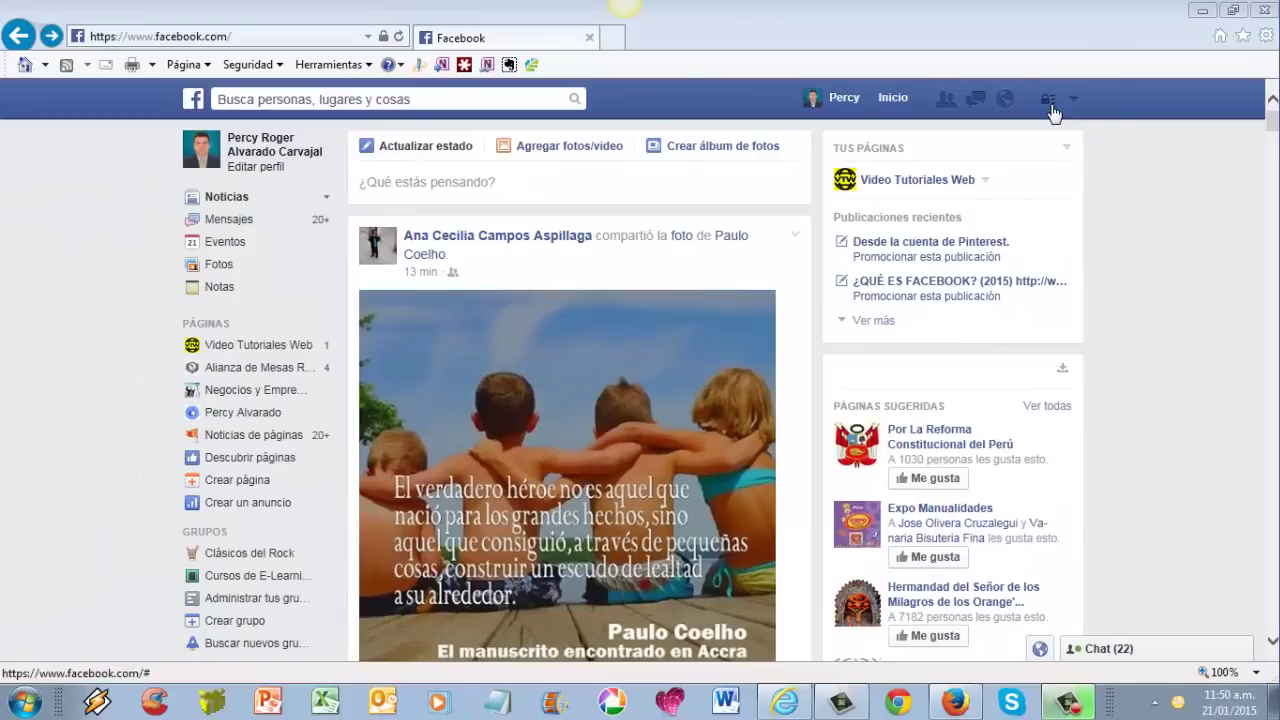
# Step: Start the Comprobación rápida de privacidad and review the audience options for upcoming posts, keeping Público
pyautogui.click(1050, 104)
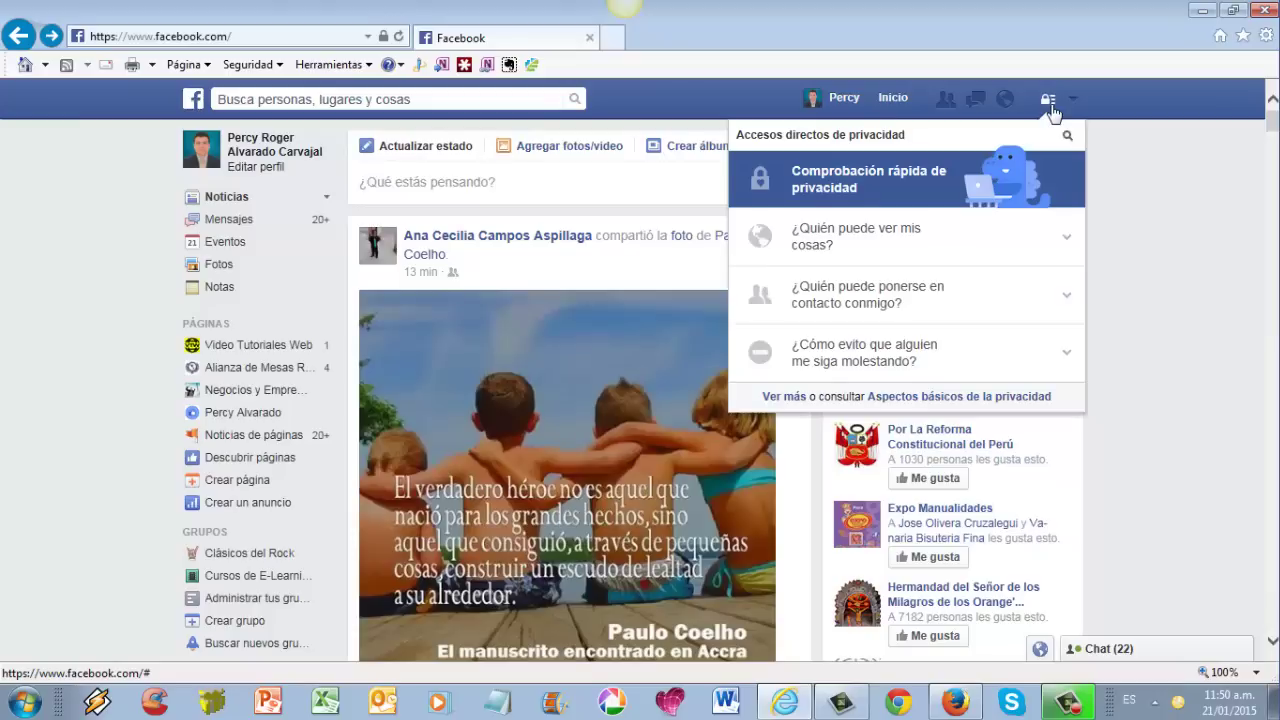
pyautogui.click(823, 186)
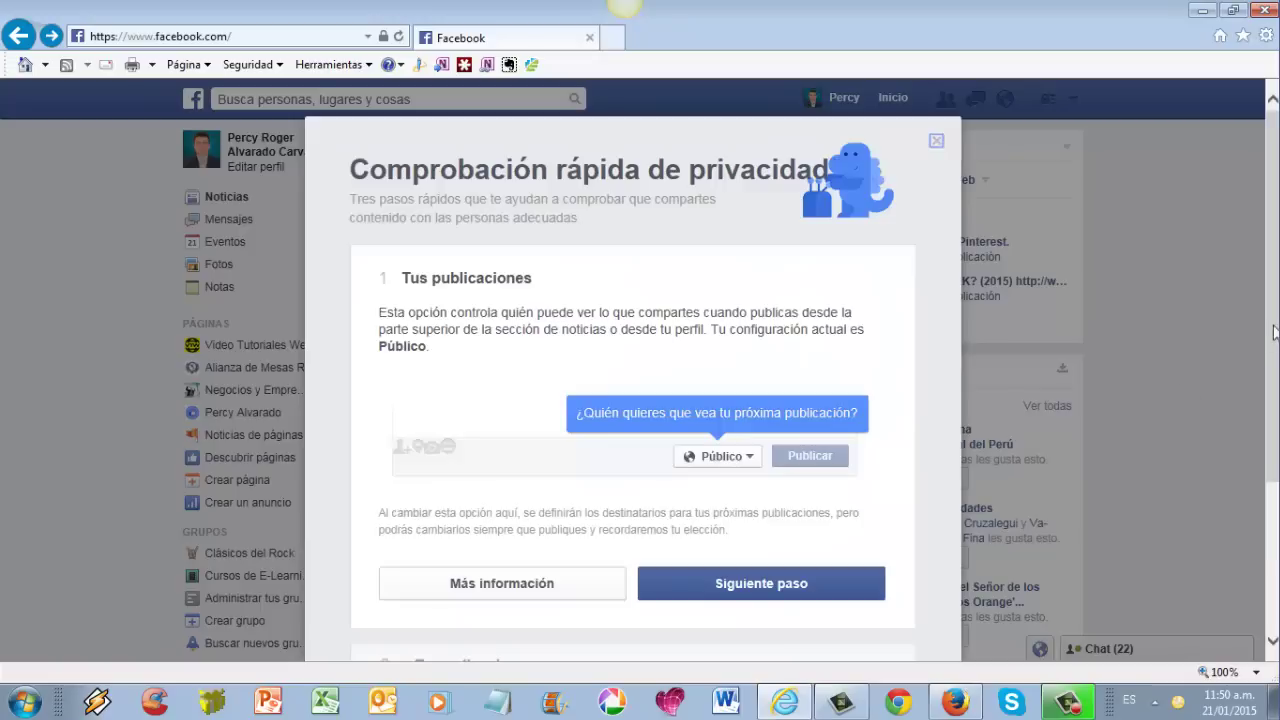
pyautogui.moveTo(1274, 332); pyautogui.dragTo(1274, 372)
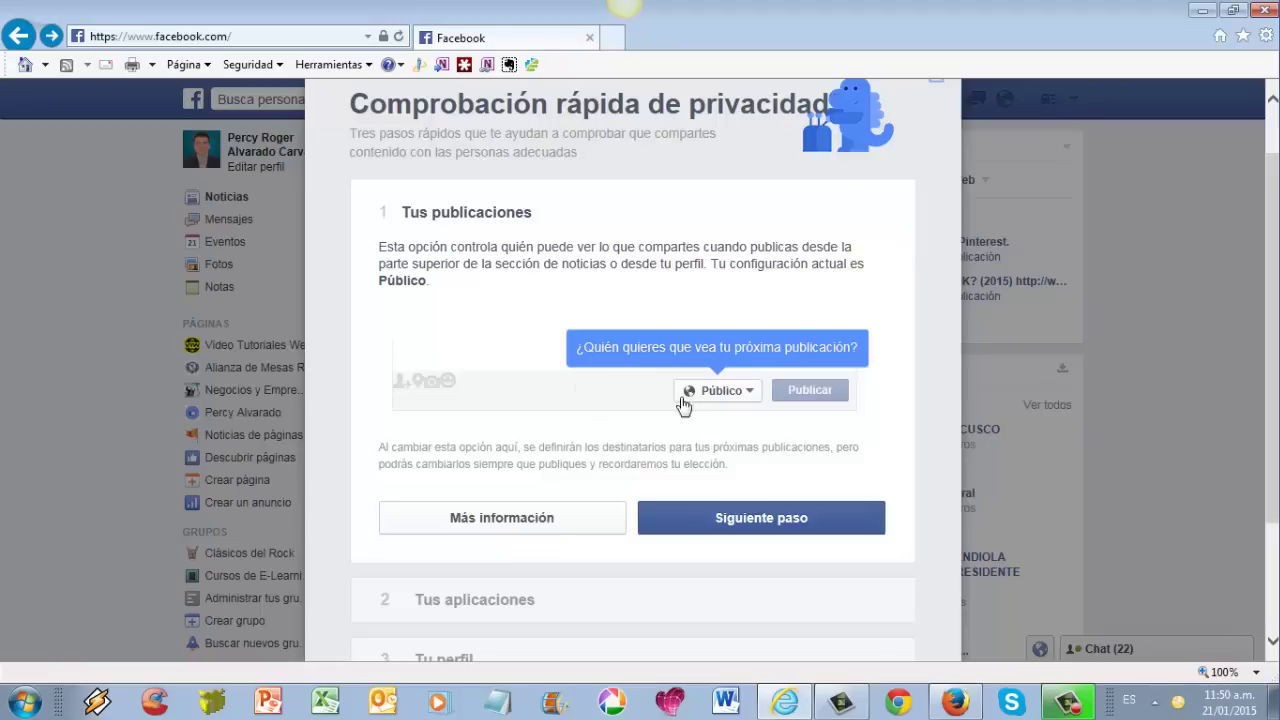
pyautogui.click(755, 396)
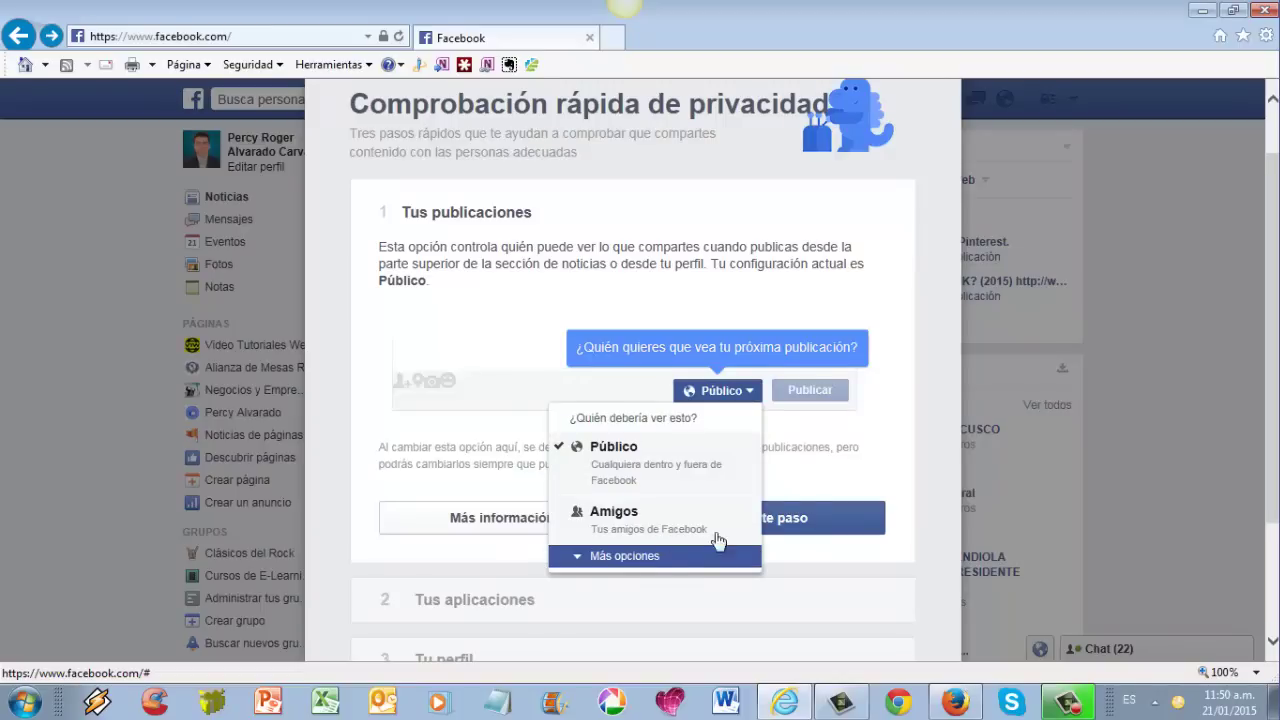
pyautogui.click(900, 368)
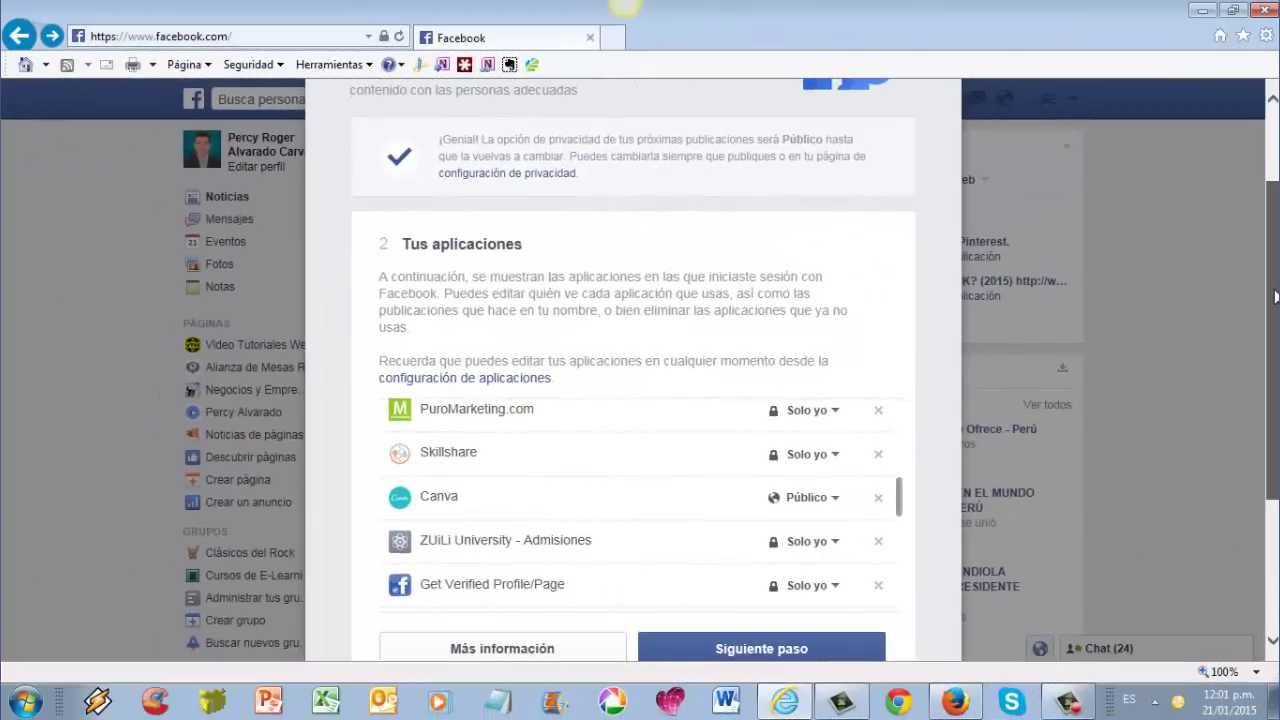
# Step: Review the Tus aplicaciones list and Canva's audience options, keeping Público, and continue to the profile step of the privacy check
pyautogui.scroll(-1, 1275, 305)
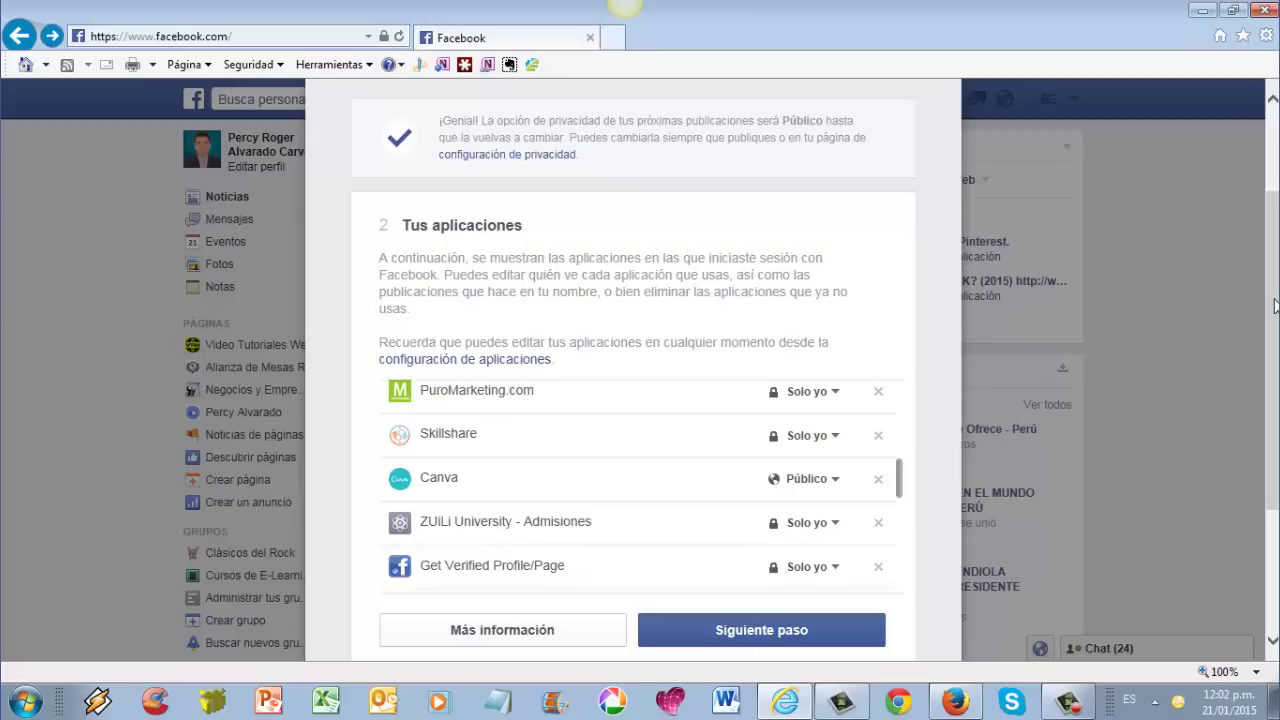
pyautogui.scroll(-1, 1275, 305)
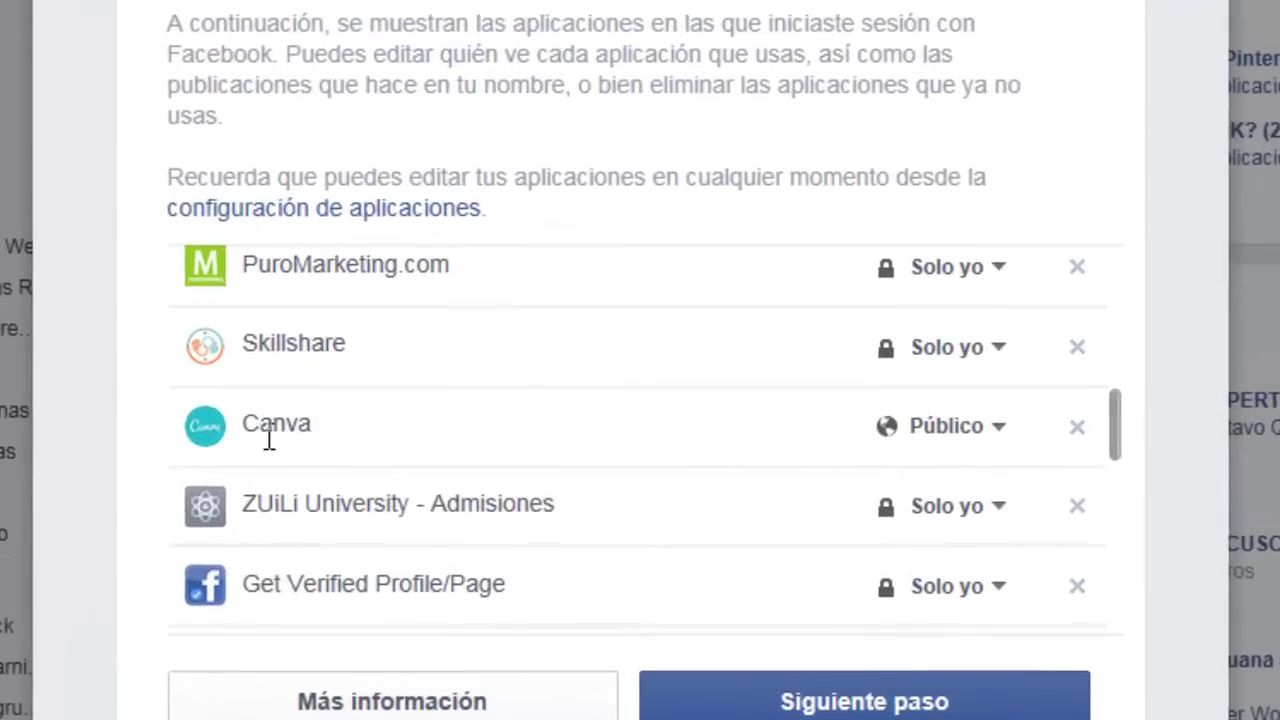
pyautogui.moveTo(432, 446); pyautogui.dragTo(459, 440)
pyautogui.click(493, 430)
pyautogui.click(1005, 444)
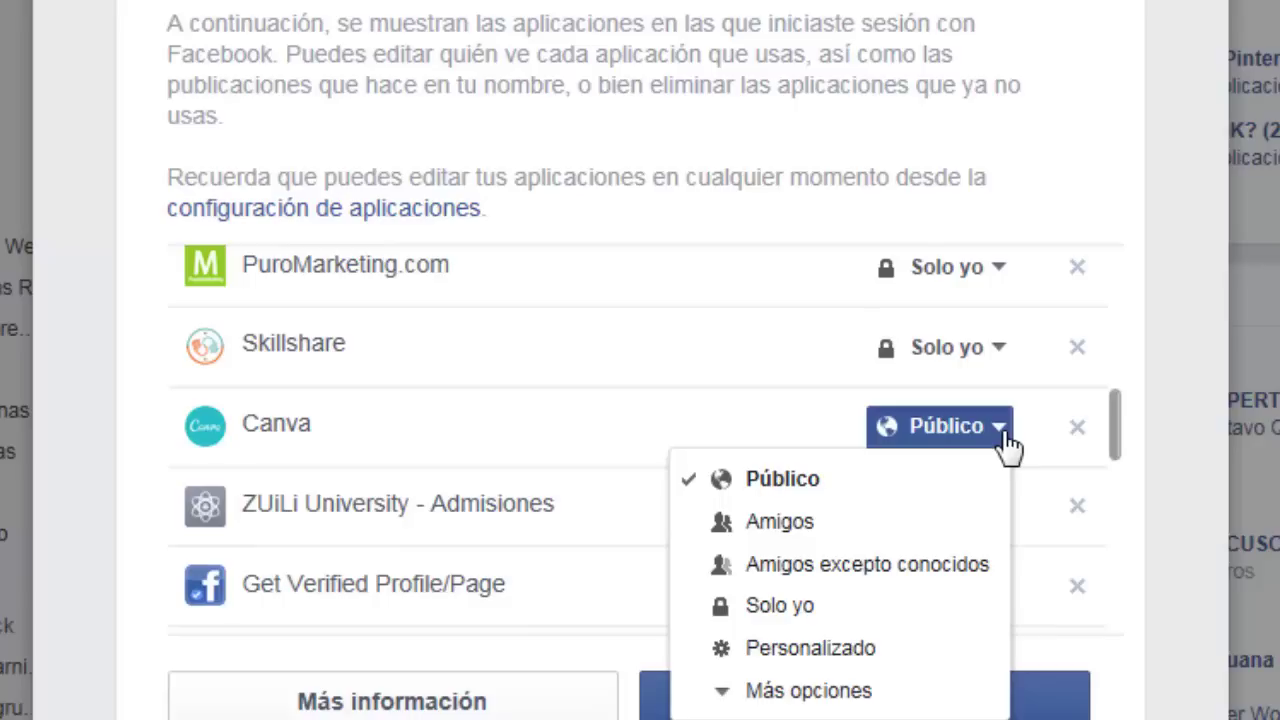
pyautogui.click(1005, 444)
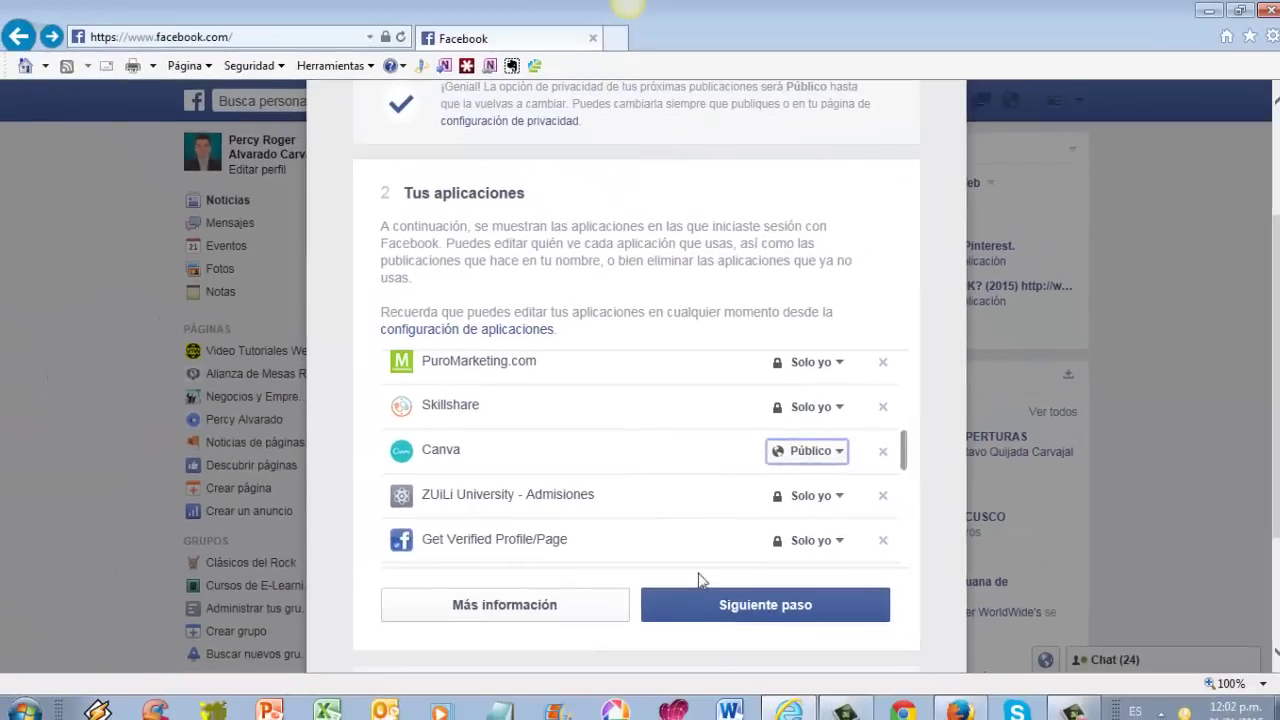
pyautogui.click(763, 605)
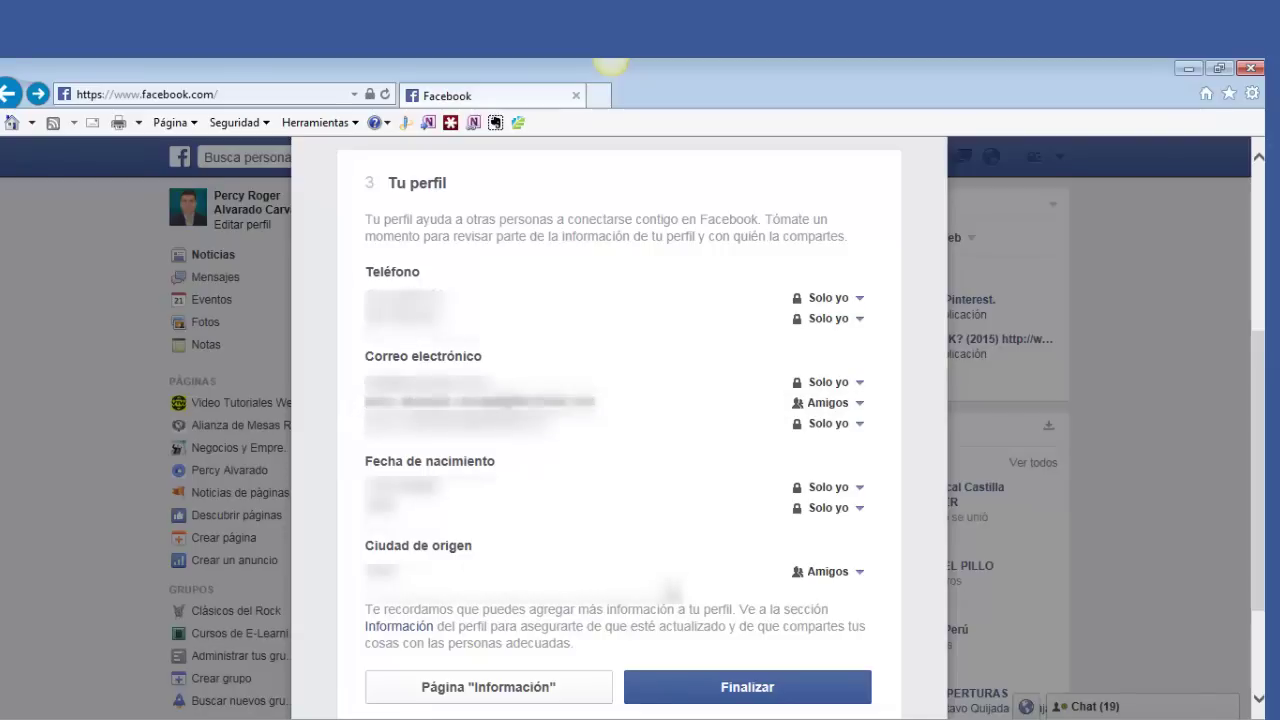
# Step: Review who can see the contact and birth details under Tu perfil, and finish and close the privacy check
pyautogui.scroll(2, 670, 583)
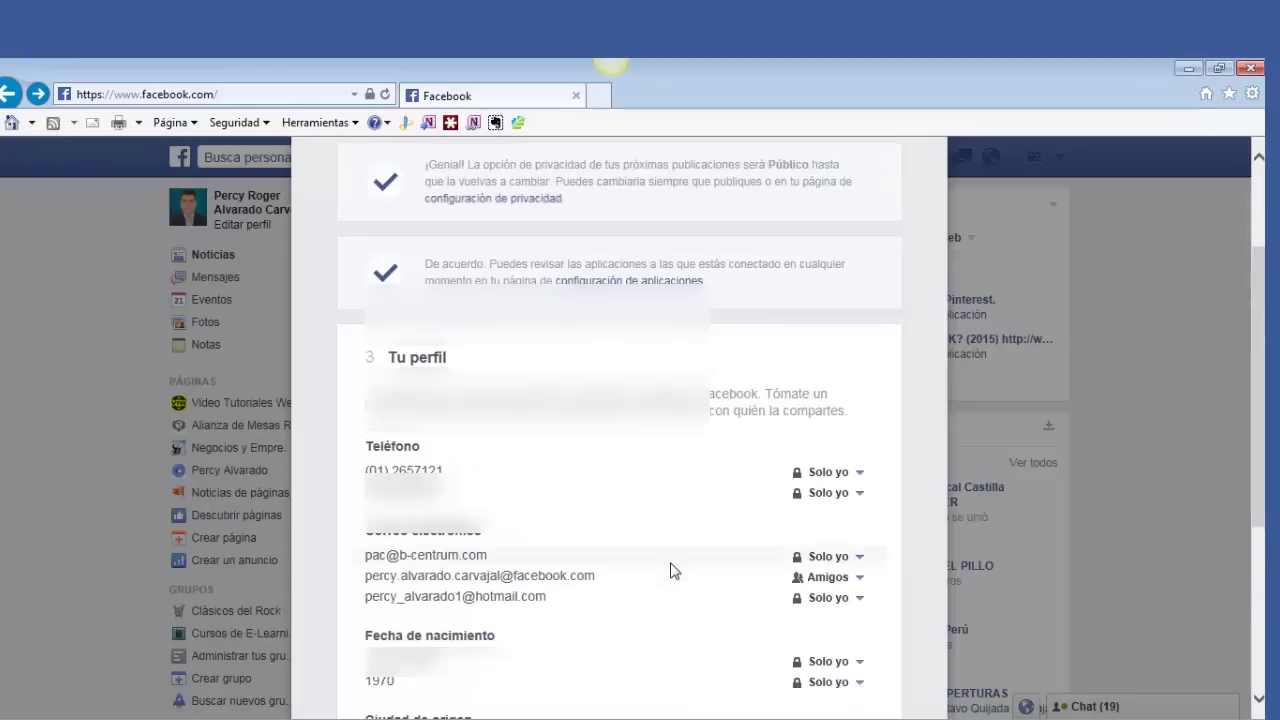
pyautogui.scroll(-3, 670, 583)
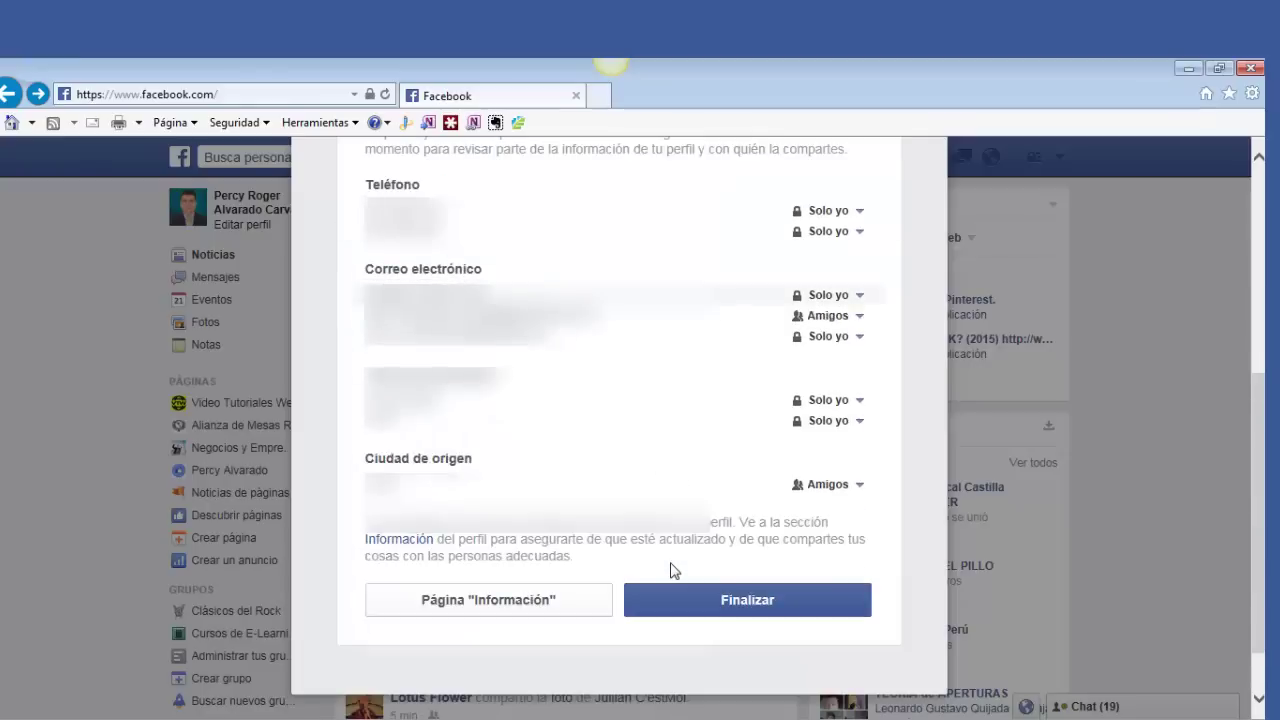
pyautogui.click(755, 608)
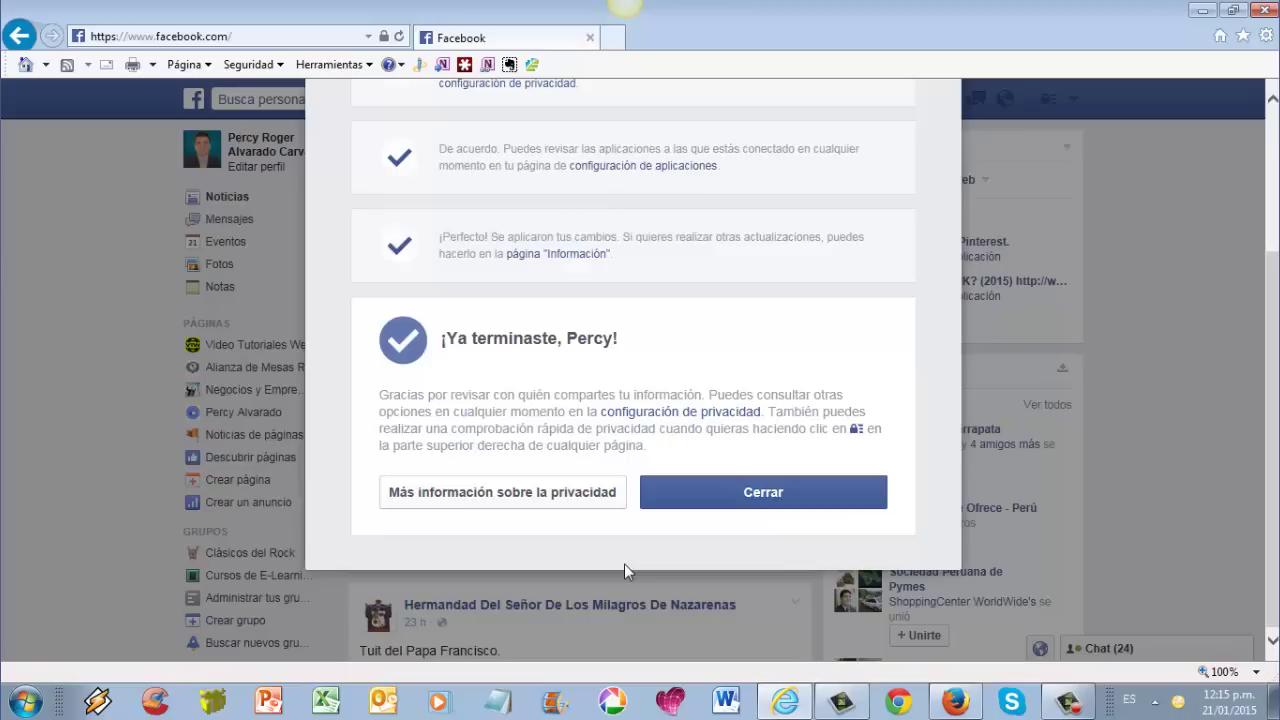
pyautogui.click(752, 496)
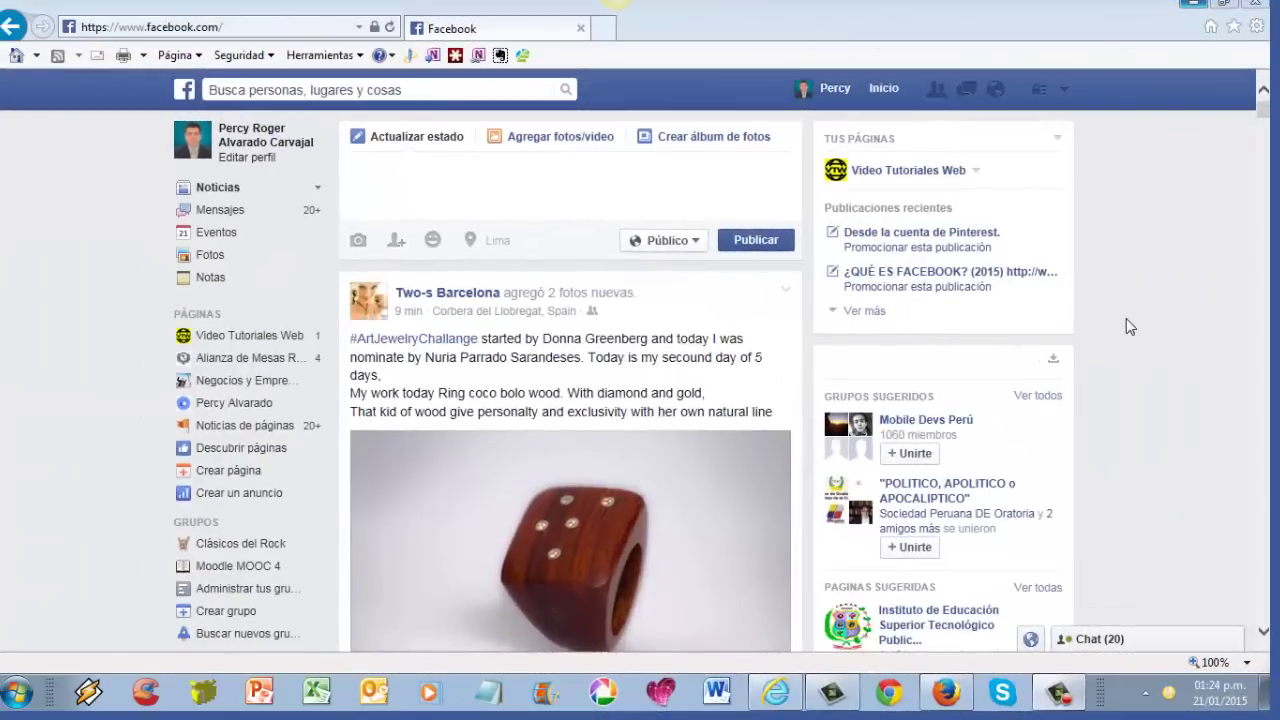
# Step: Examine the "¿Quién puede ver mis cosas?" section of the privacy shortcuts, including the audience setting for upcoming posts
pyautogui.click(1040, 96)
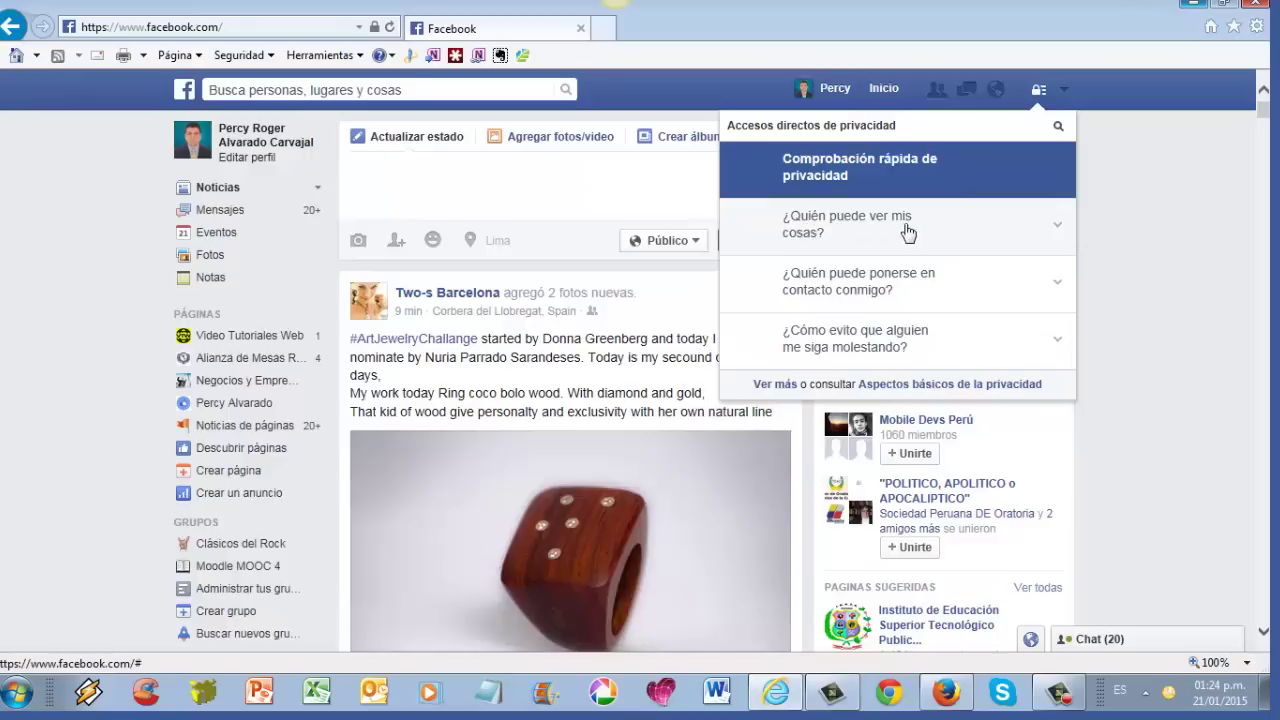
pyautogui.click(1057, 230)
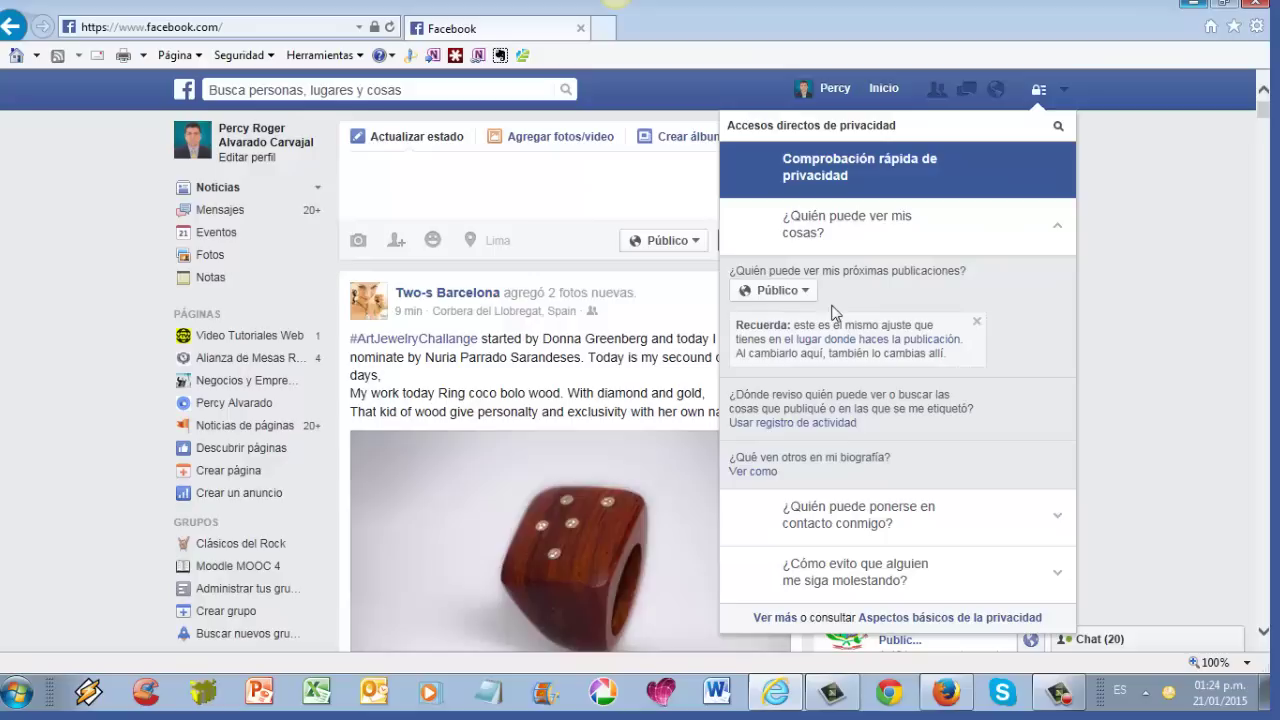
pyautogui.click(809, 296)
pyautogui.click(810, 298)
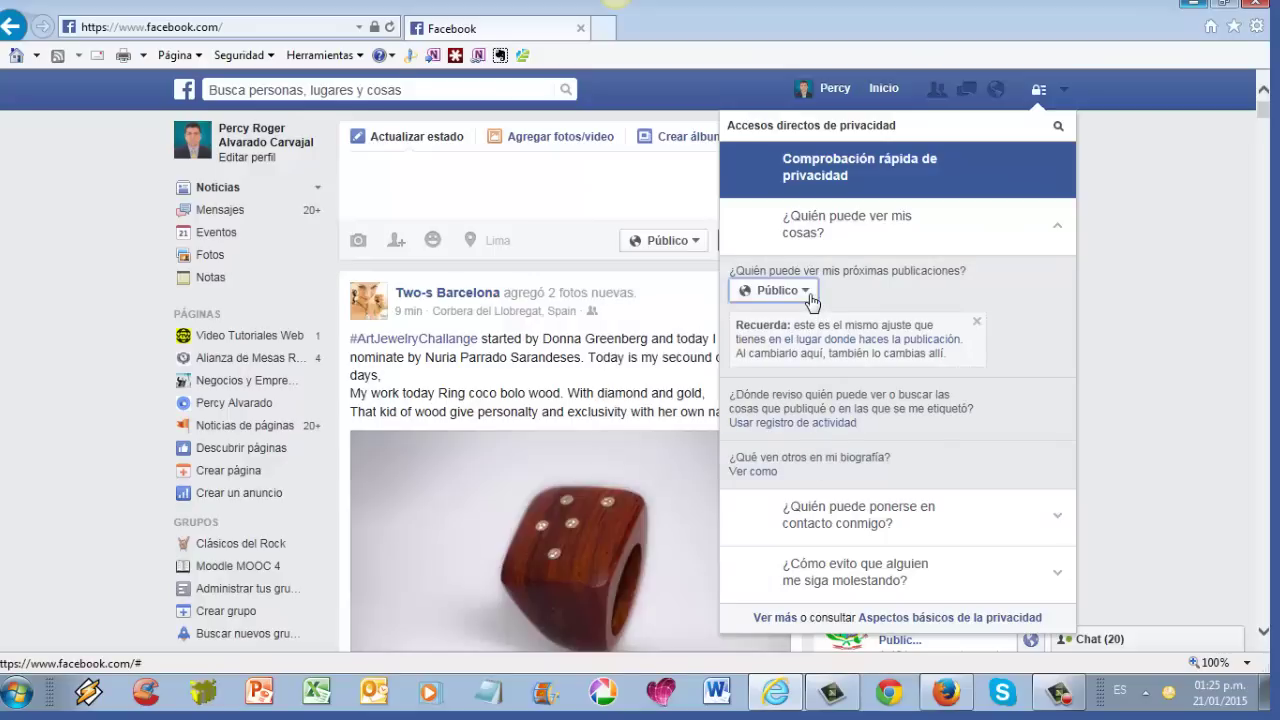
pyautogui.click(810, 298)
pyautogui.click(810, 298)
pyautogui.click(1059, 230)
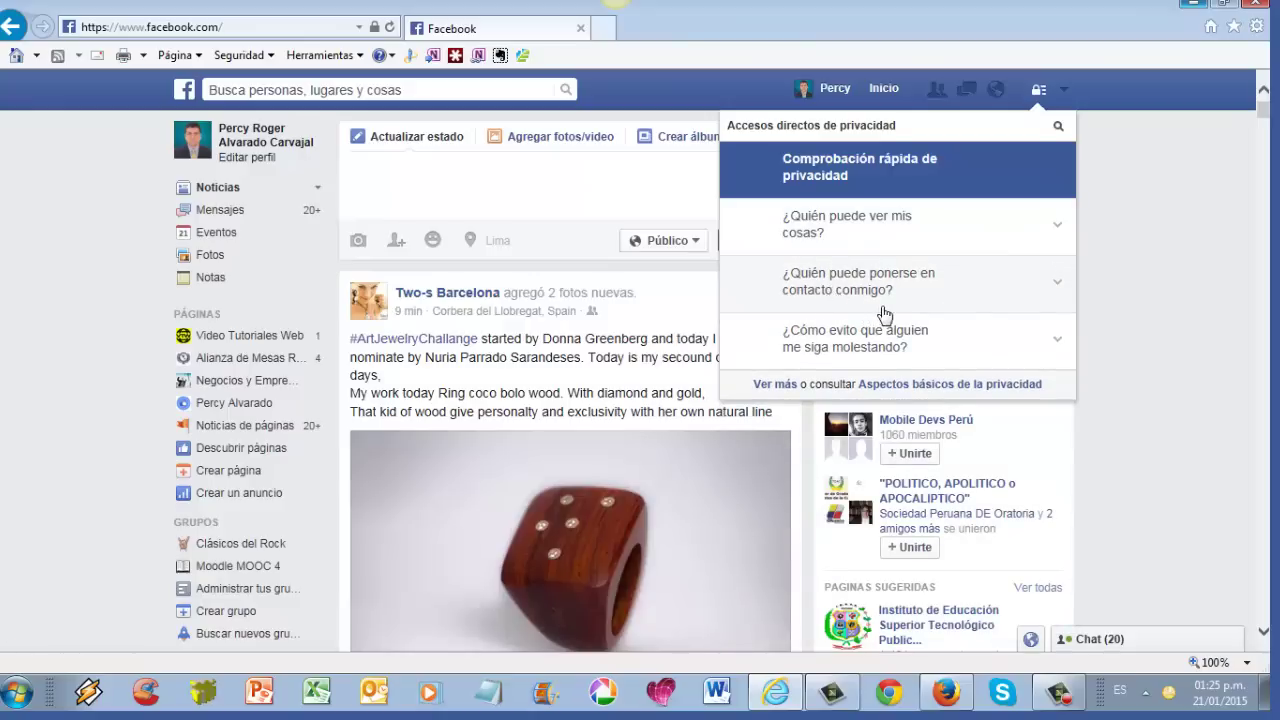
# Step: Try the Filtro estricto message filter under "¿Quién puede ponerse en contacto conmigo?" and switch back to Filtro básico
pyautogui.click(1057, 289)
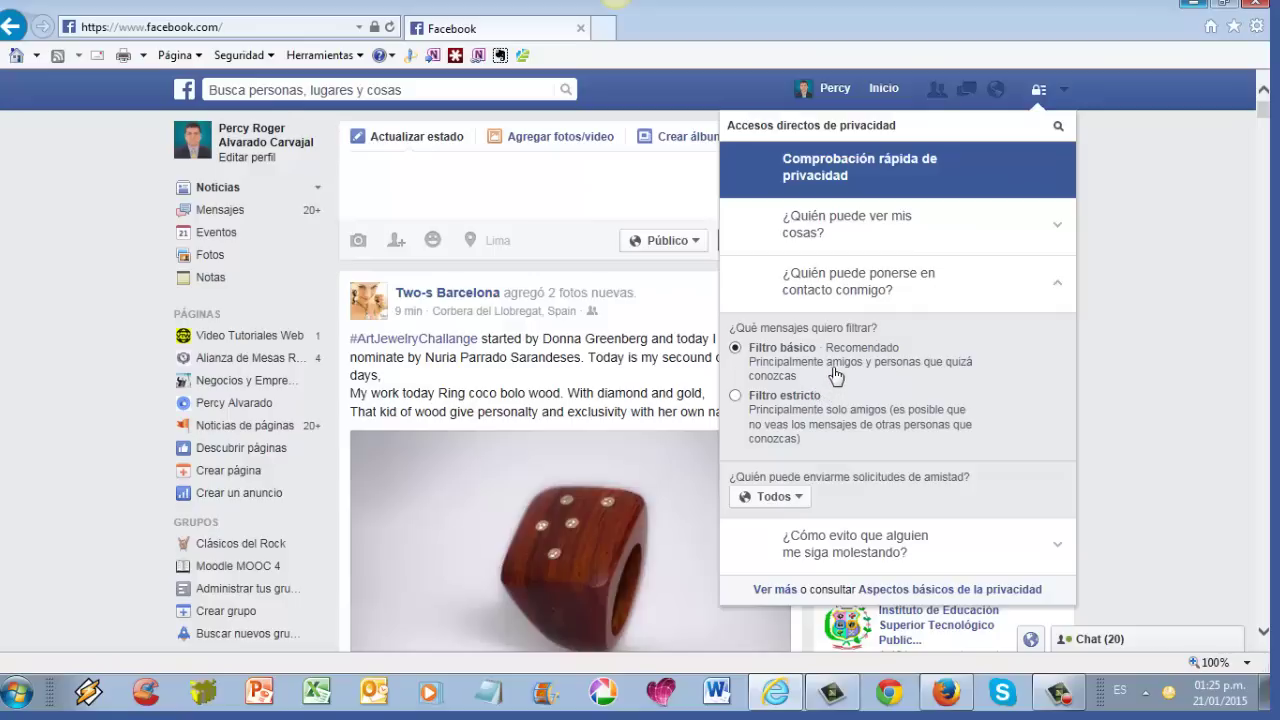
pyautogui.click(736, 396)
pyautogui.click(736, 348)
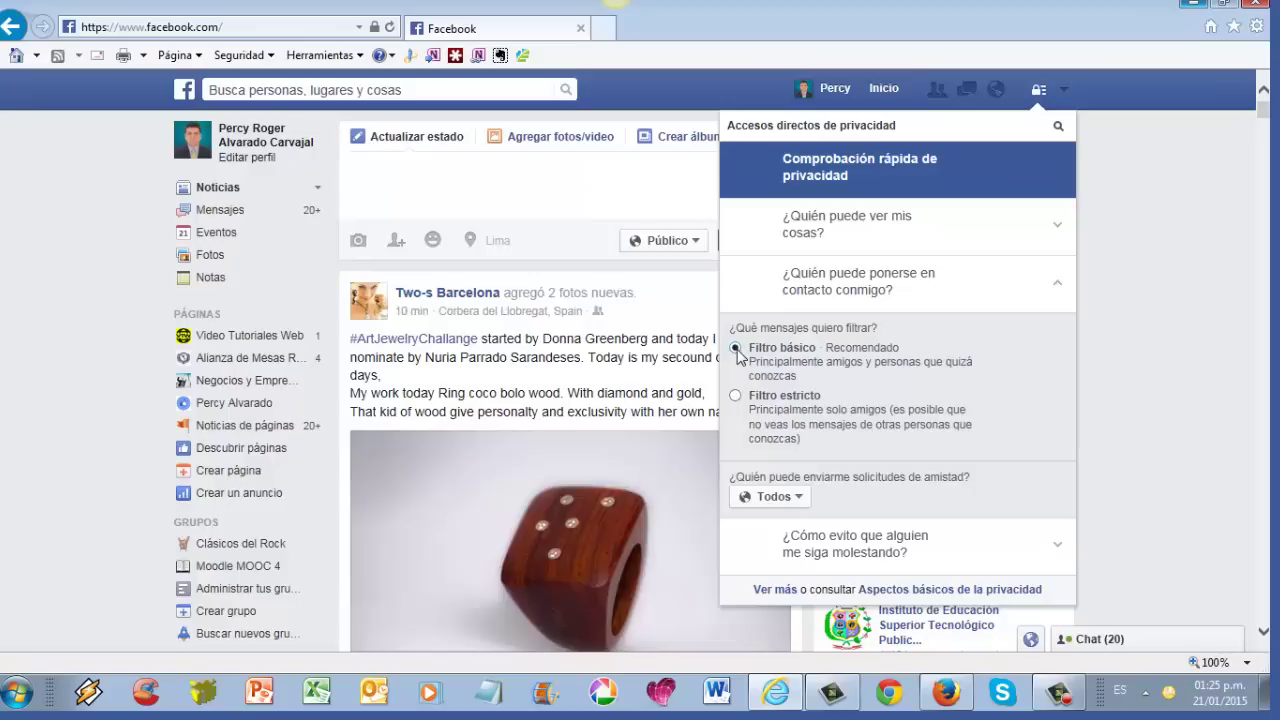
pyautogui.click(1066, 287)
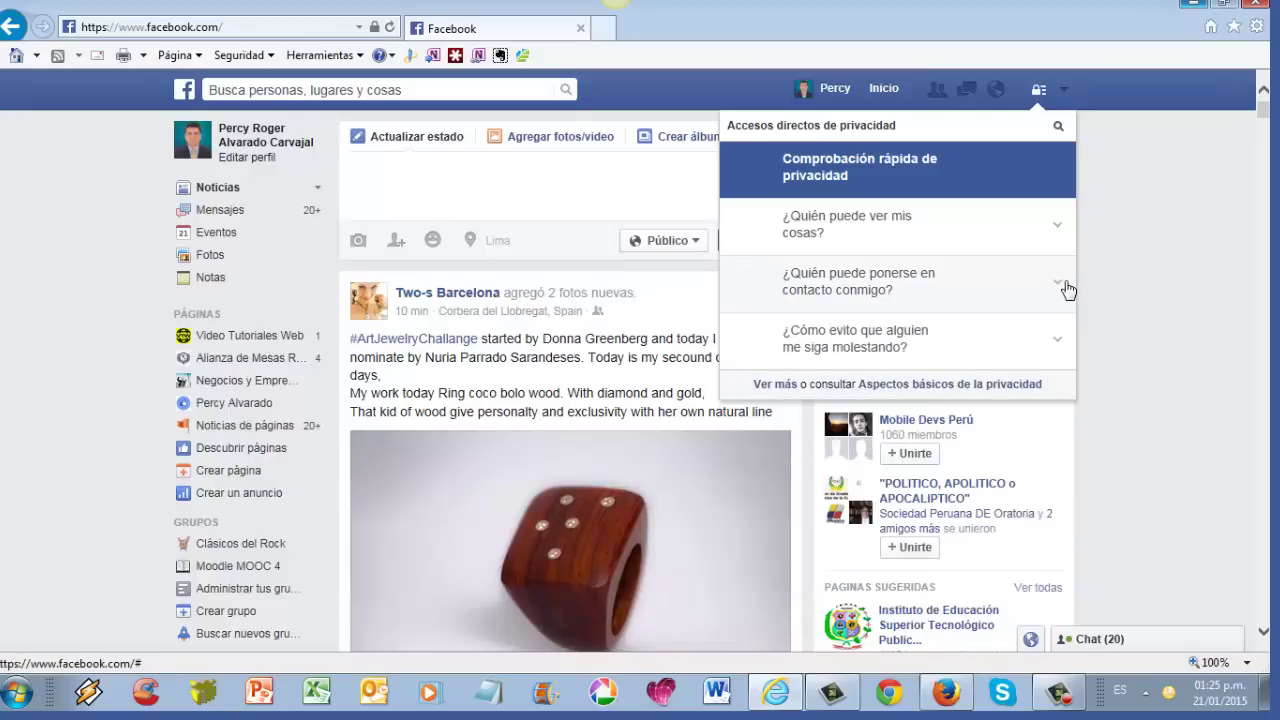
# Step: Expand "¿Cómo evito que alguien me siga molestando?" and activate the field for the name or e-mail to block
pyautogui.click(1059, 345)
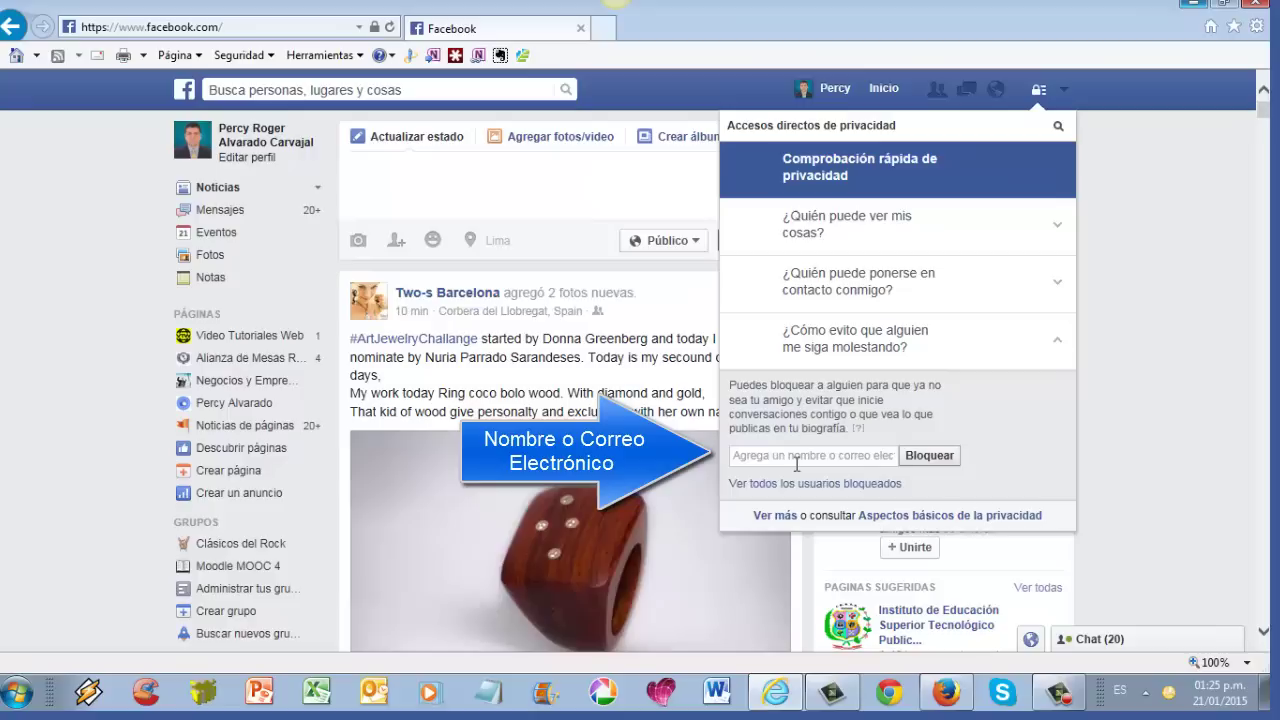
pyautogui.click(795, 456)
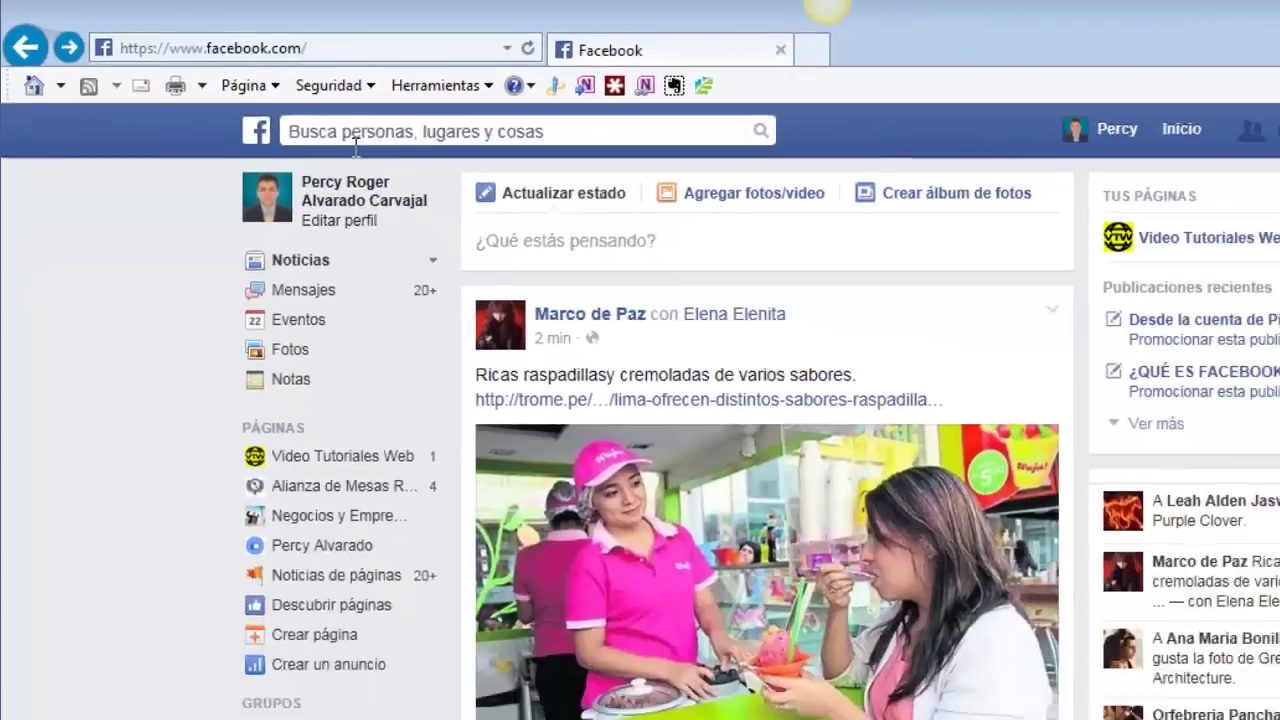
# Step: Search for a person by first name and surname and open the suggested profile from Universidad de Lima
pyautogui.click(564, 222)
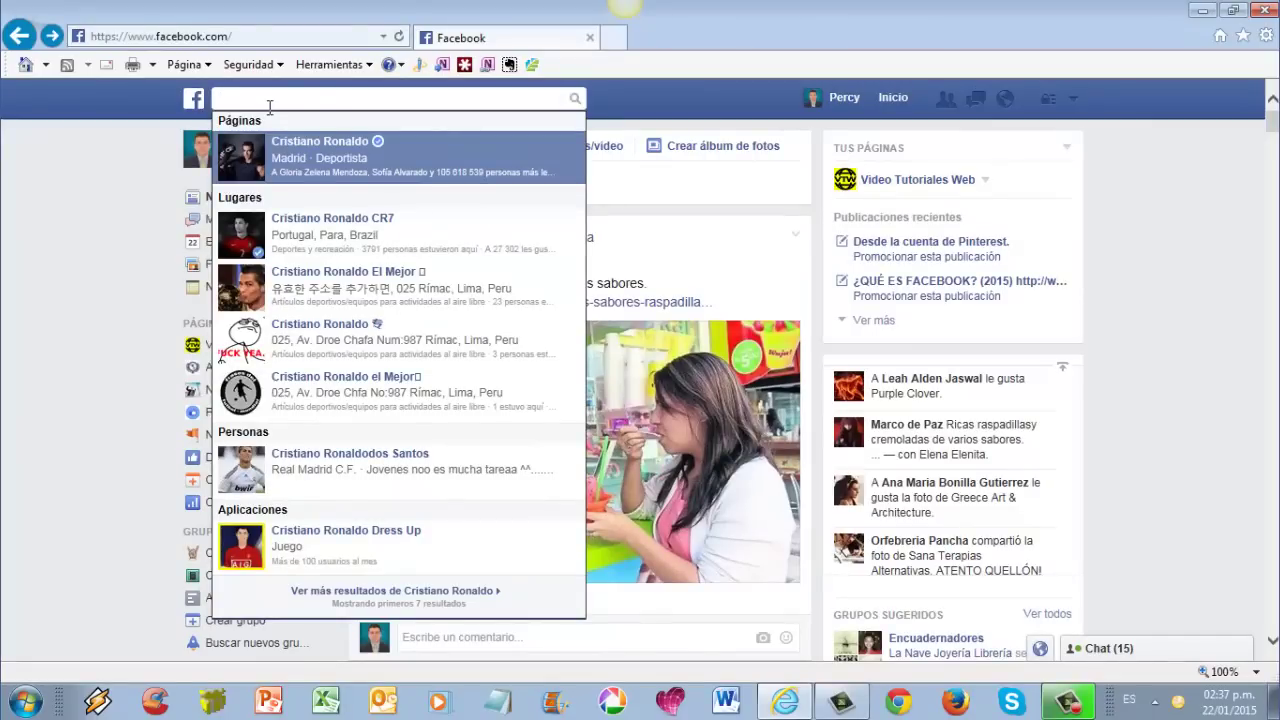
pyautogui.write('juan')
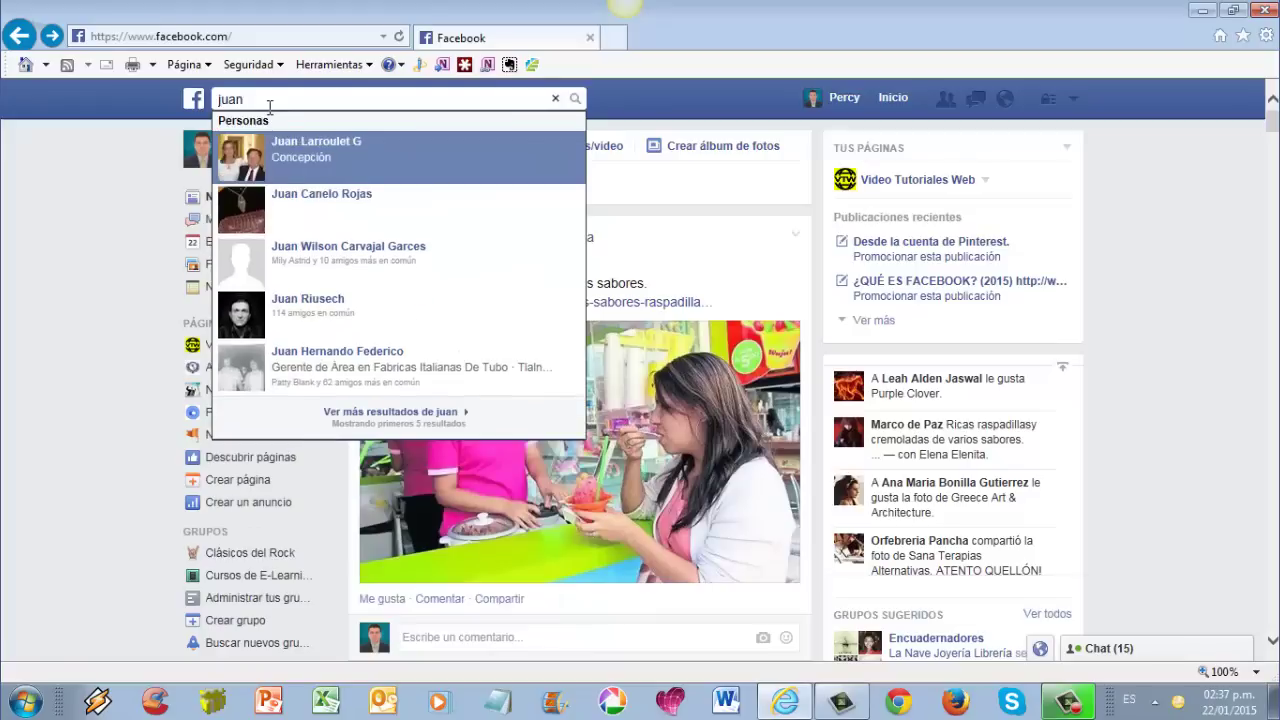
pyautogui.write(' perez')
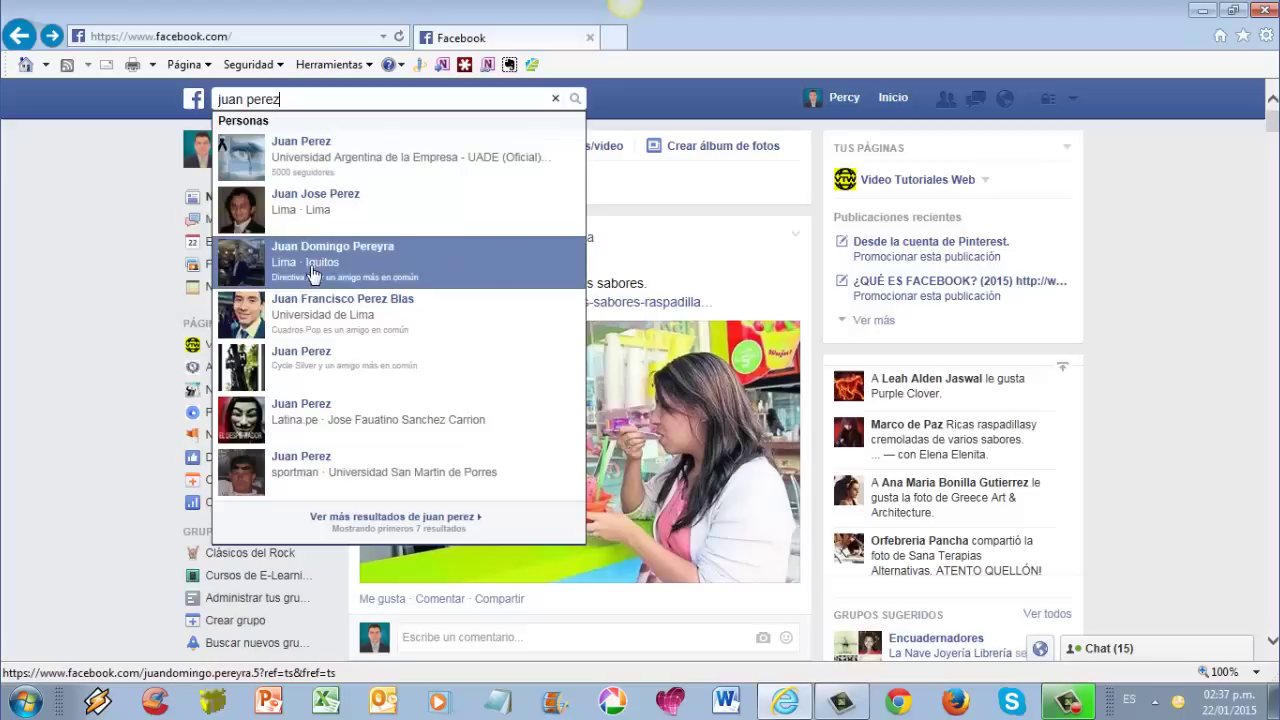
pyautogui.click(313, 328)
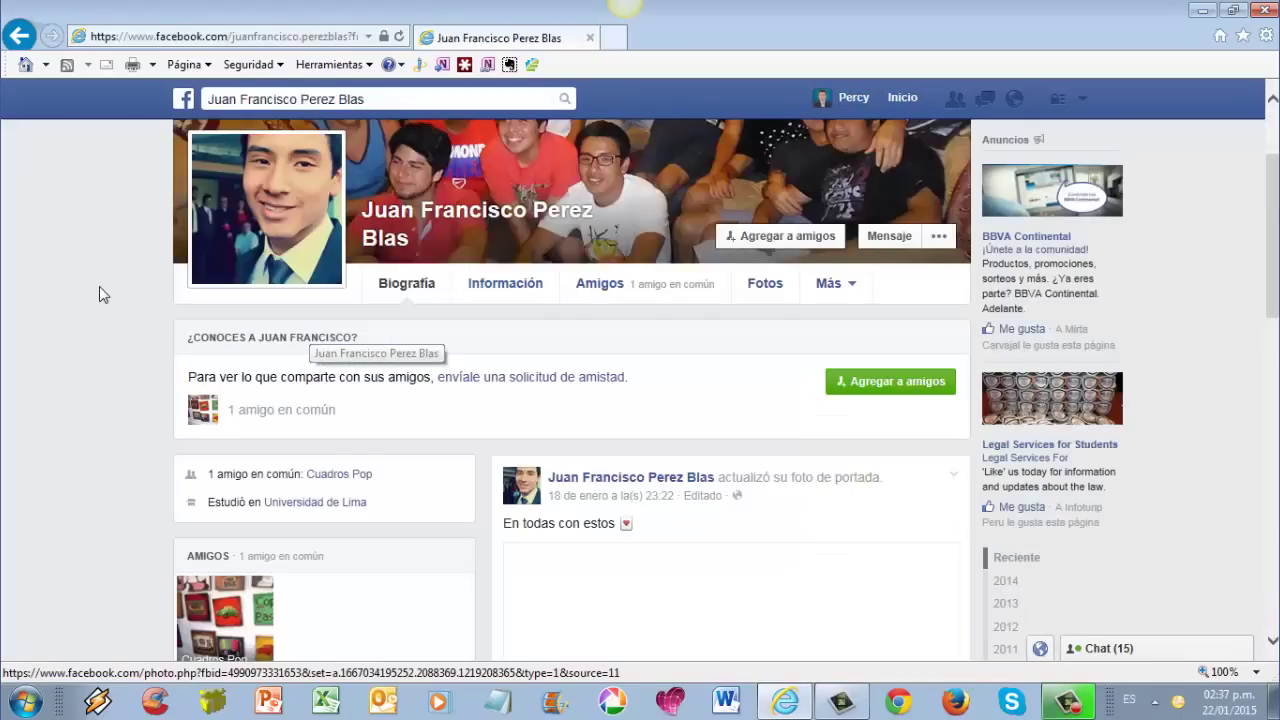
# Step: Browse the opened person's timeline and return to the home feed
pyautogui.scroll(-5, 101, 284)
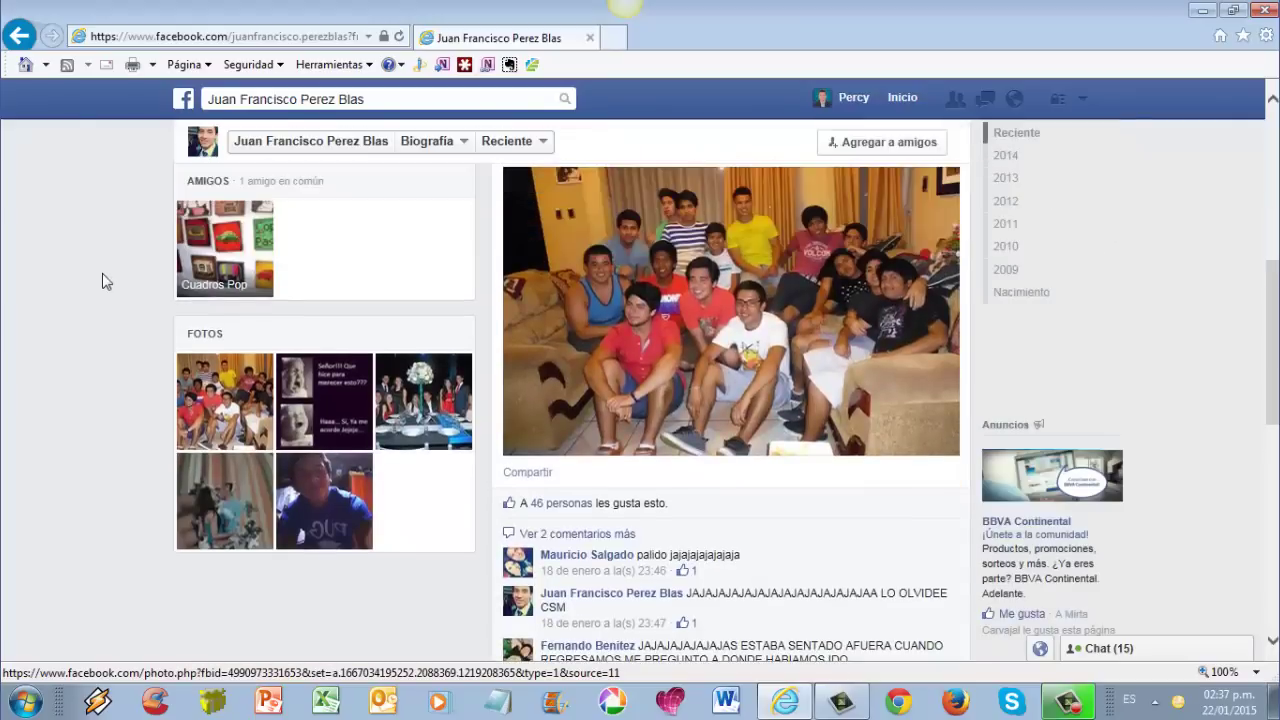
pyautogui.click(20, 36)
pyautogui.click(20, 36)
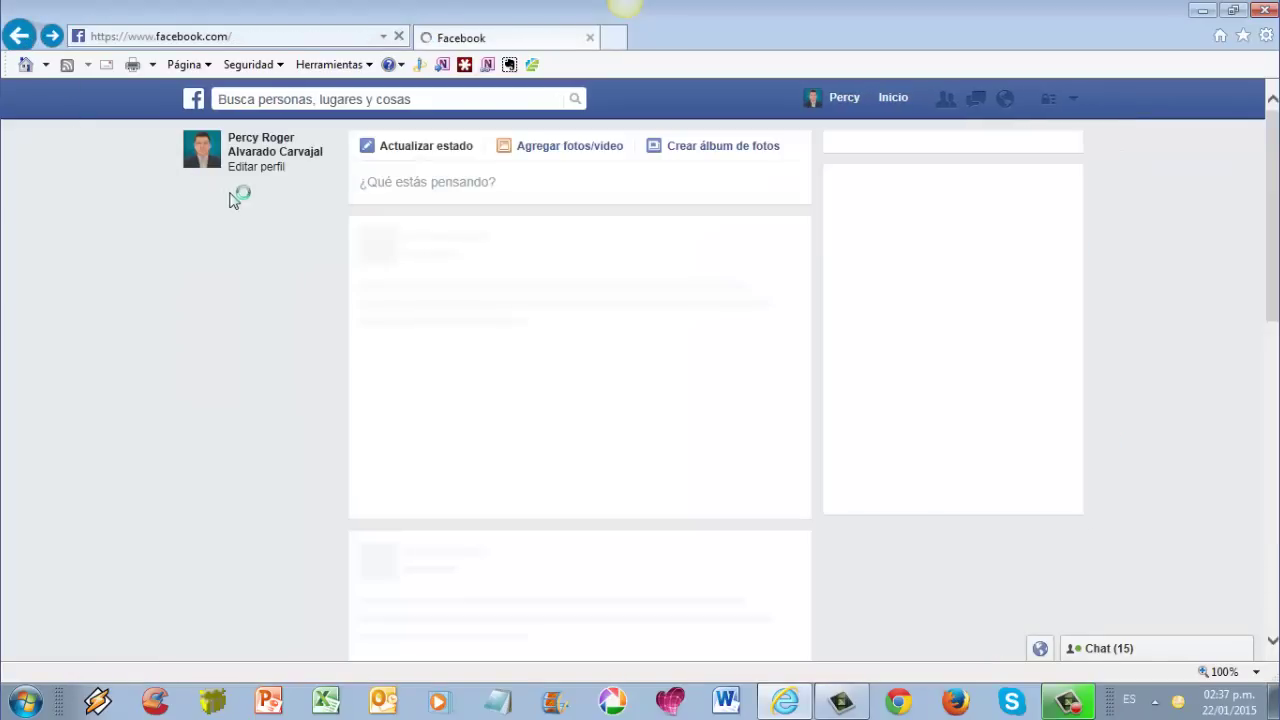
# Step: Search for "cristiano" and open the suggested Cristiano Ronaldo athlete page
pyautogui.click(242, 106)
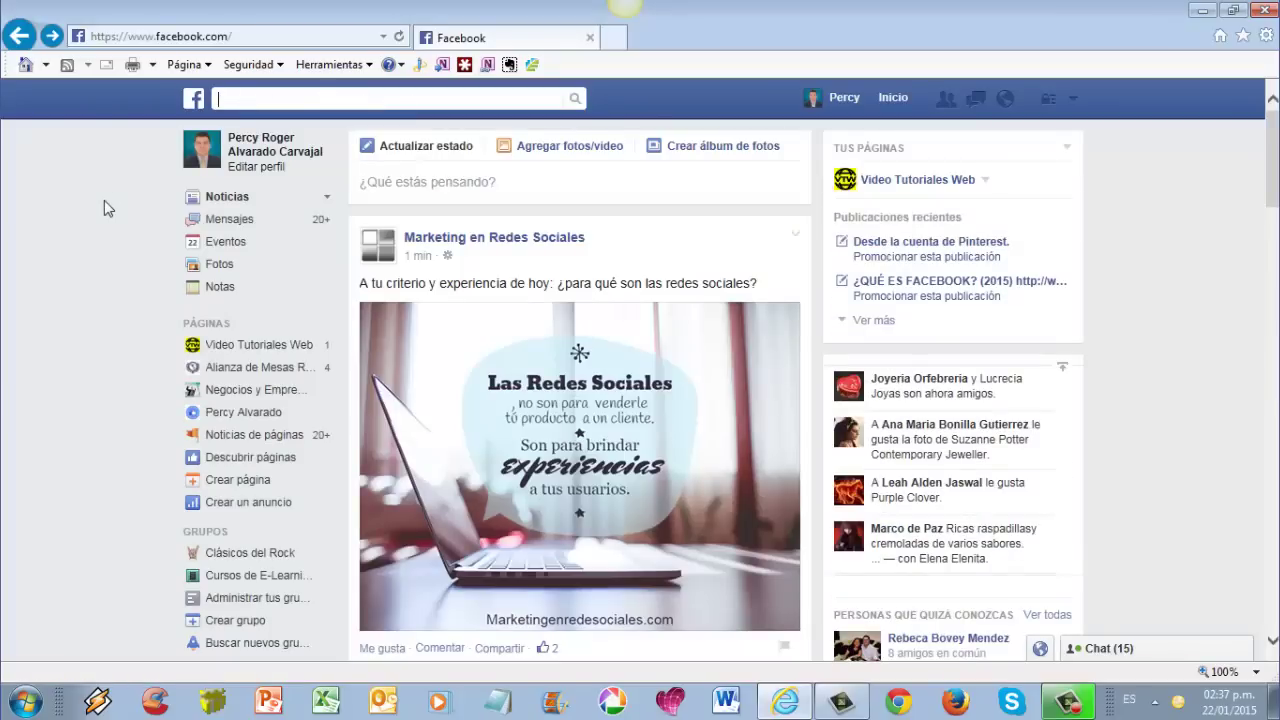
pyautogui.write('cristiano')
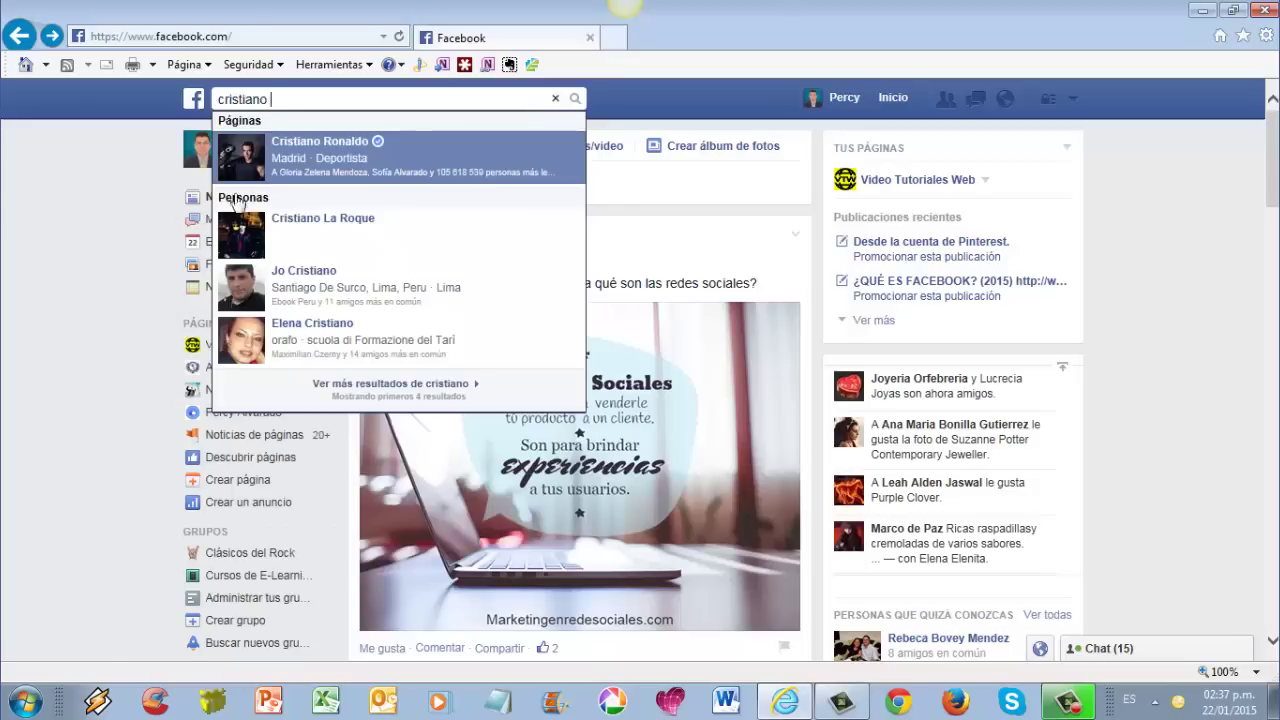
pyautogui.click(312, 166)
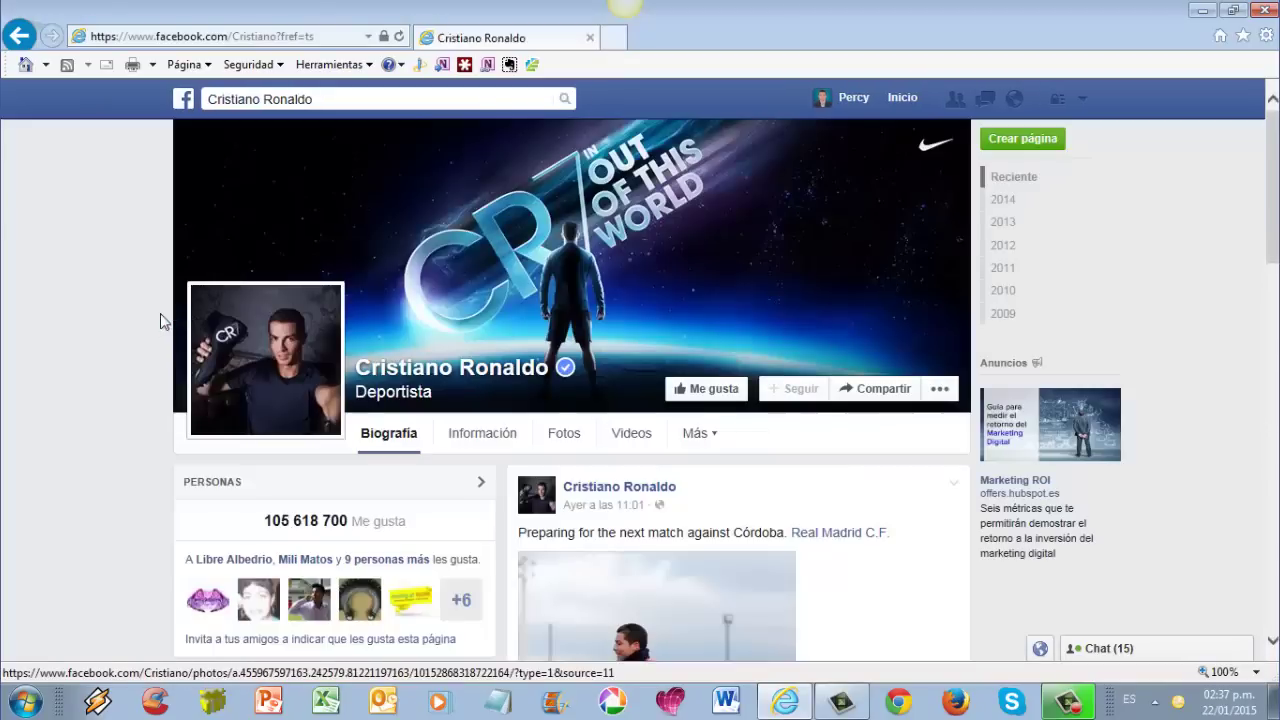
# Step: Browse the posts on the Cristiano Ronaldo page and return to the home feed
pyautogui.scroll(-20, 160, 313)
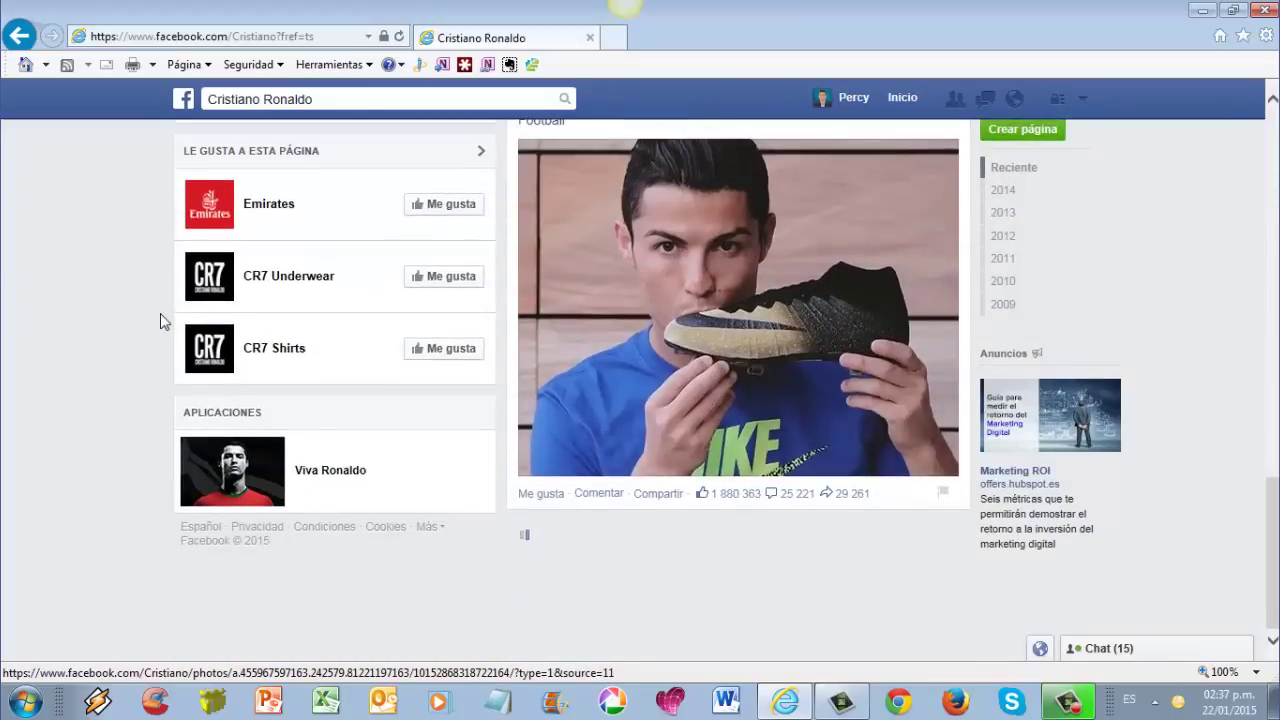
pyautogui.scroll(20, 160, 313)
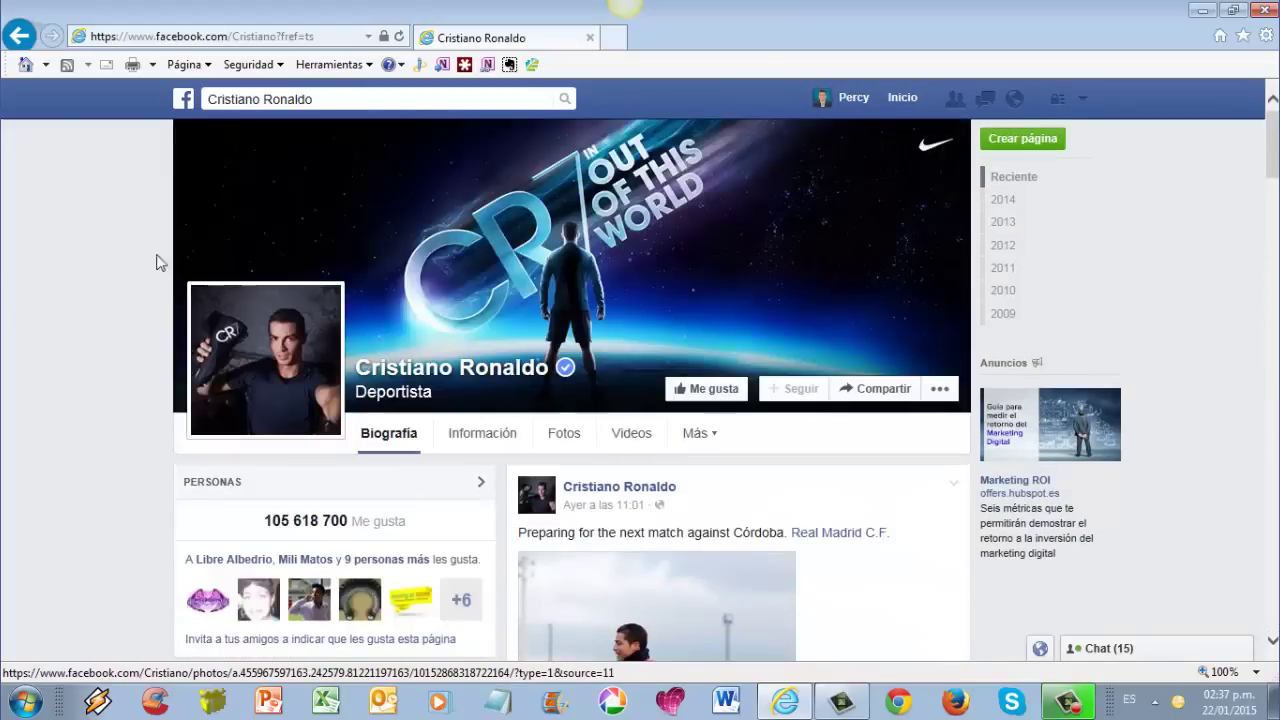
pyautogui.click(22, 40)
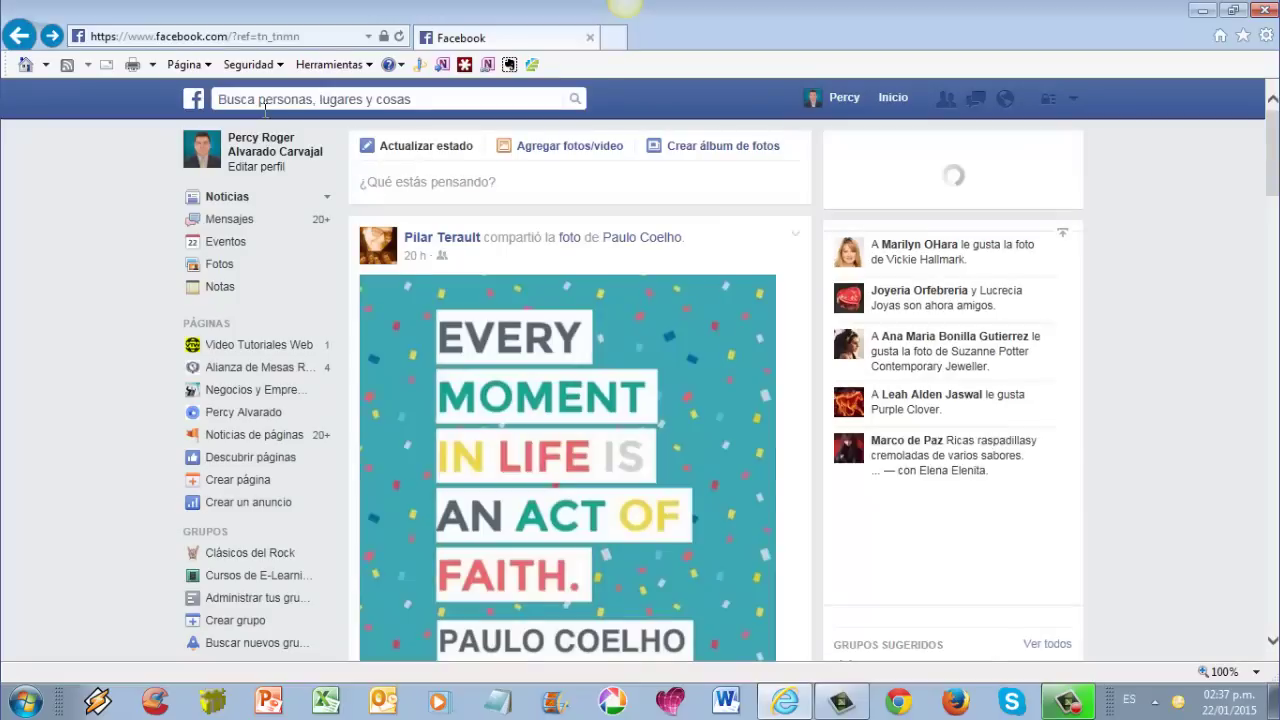
# Step: Search for "cancun" and open the suggested Cancun page in the Viajes/ocio category
pyautogui.click(284, 104)
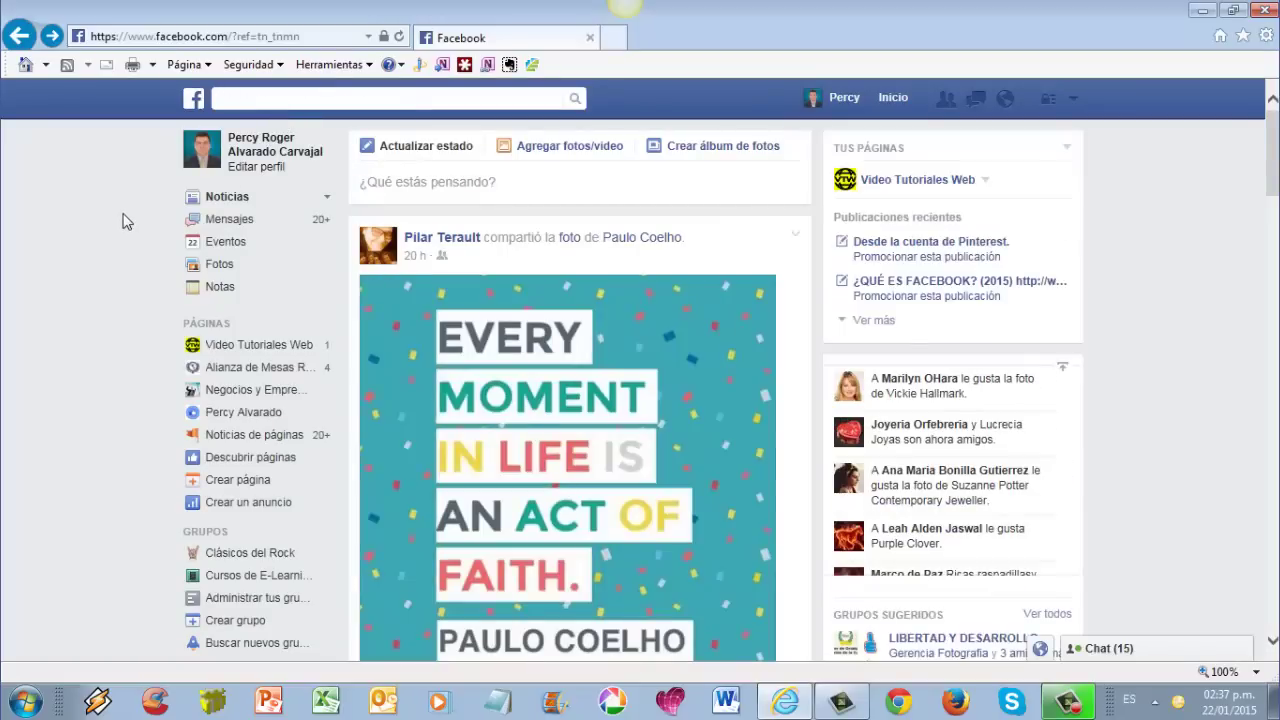
pyautogui.write('cancun')
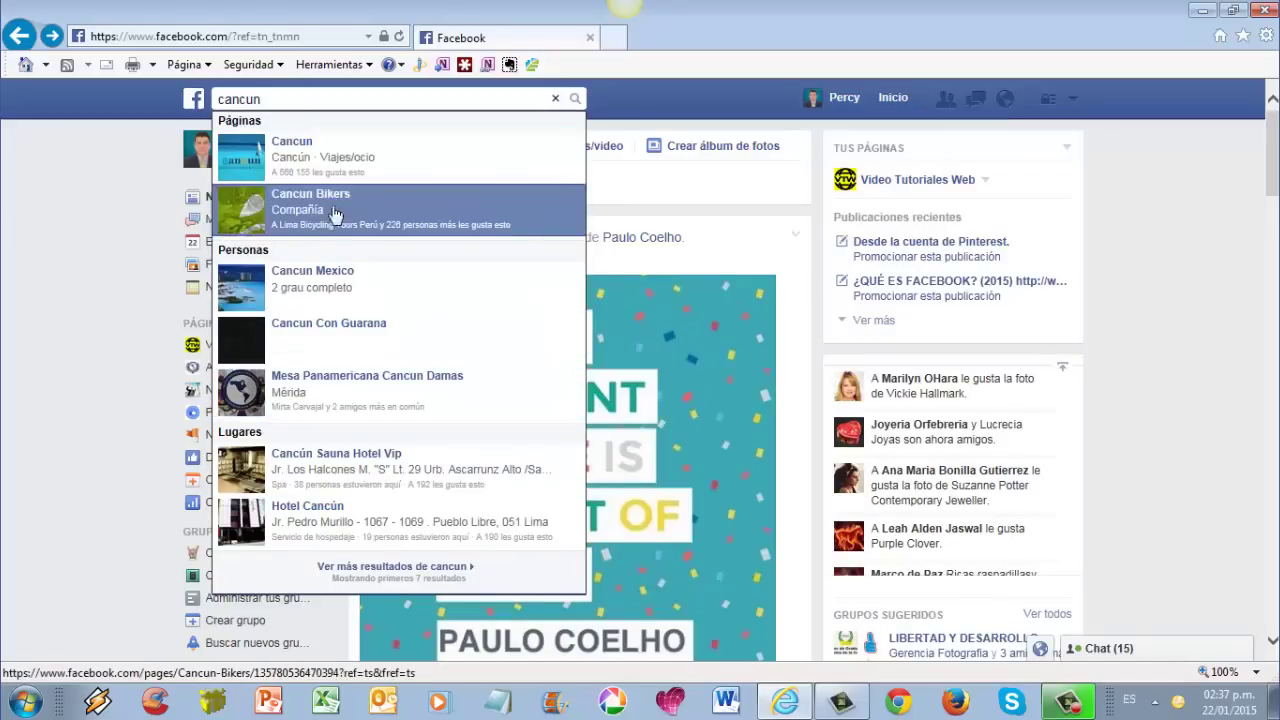
pyautogui.click(324, 172)
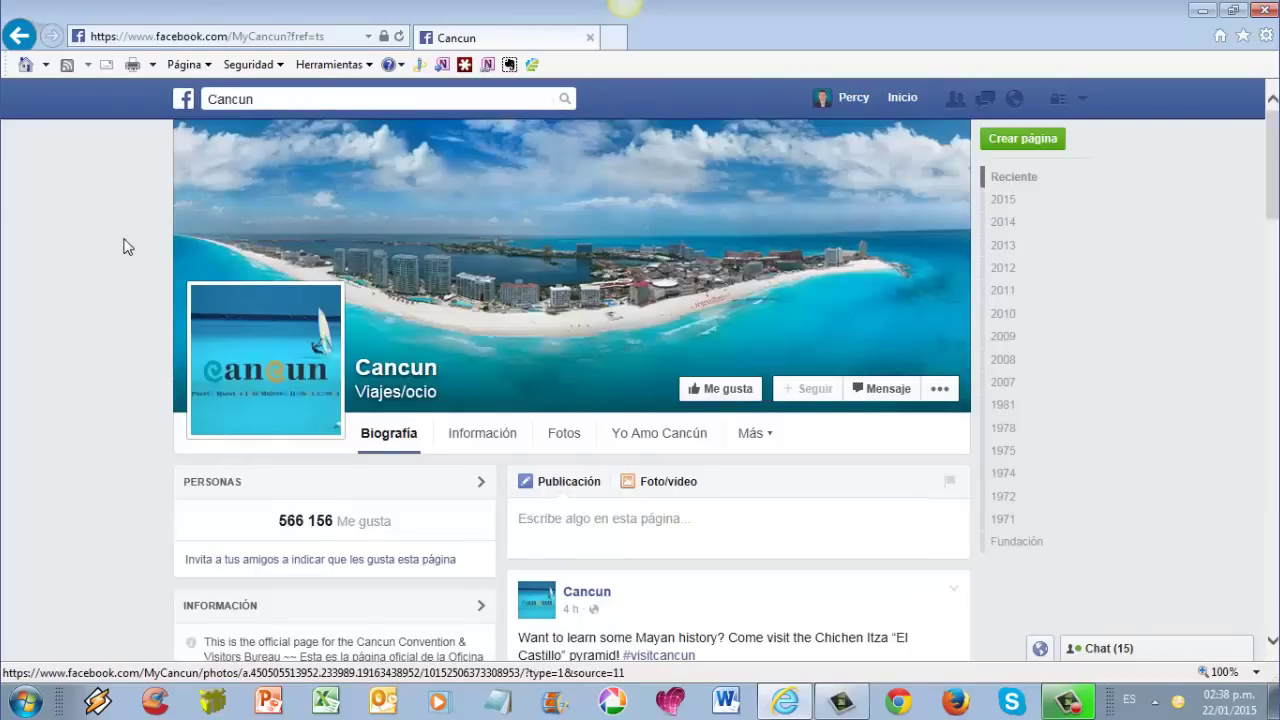
# Step: Look through the Cancun page's information, apps and posts, and return to the home feed
pyautogui.scroll(-3, 124, 245)
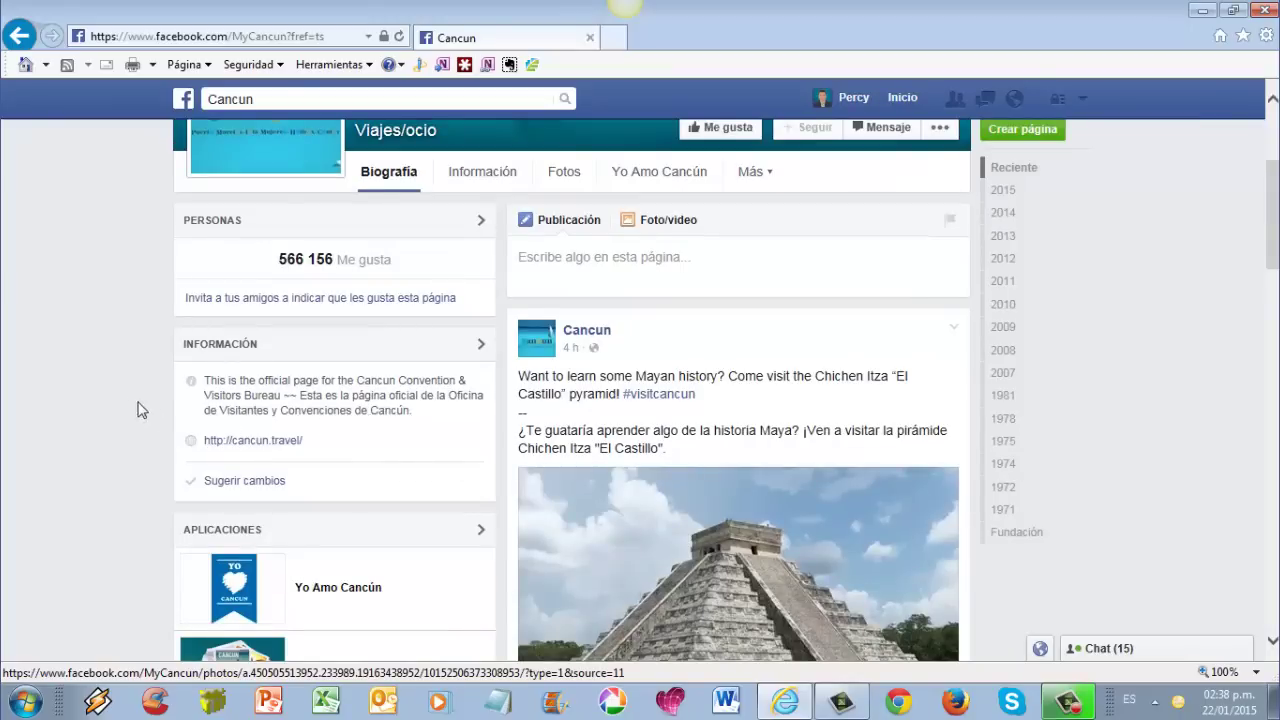
pyautogui.scroll(-2, 105, 377)
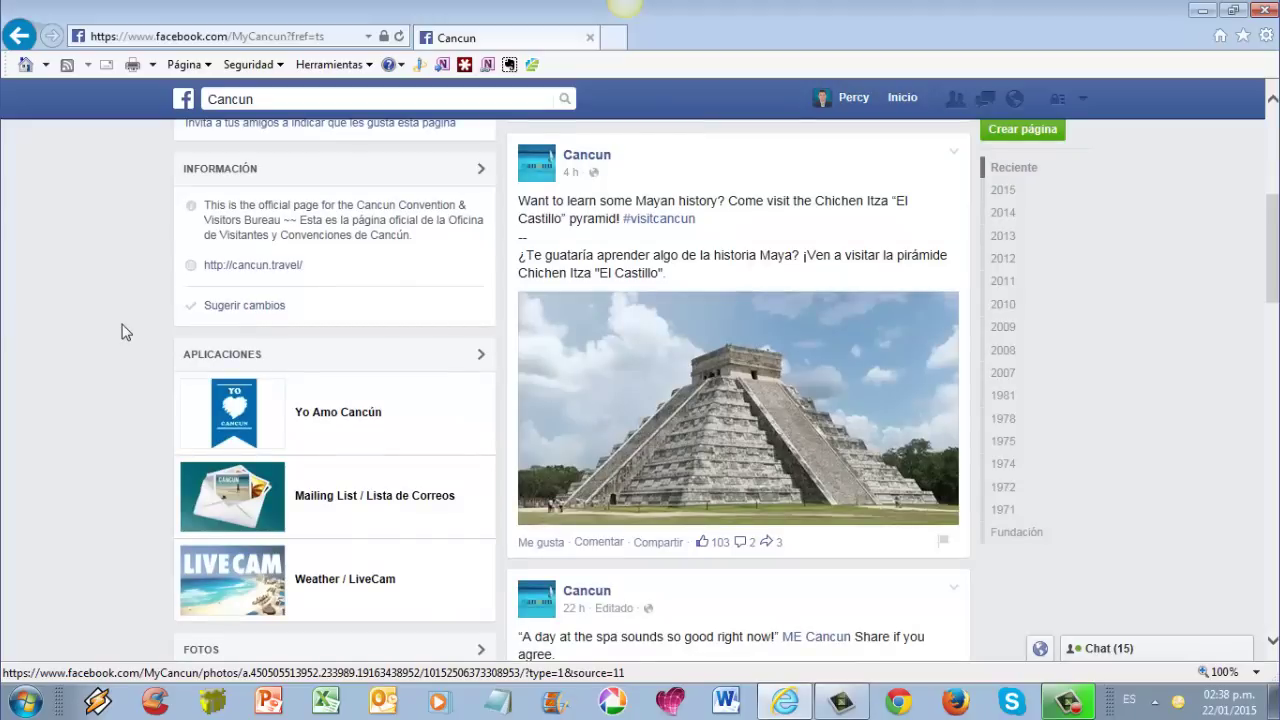
pyautogui.scroll(2, 692, 425)
pyautogui.scroll(-15, 700, 428)
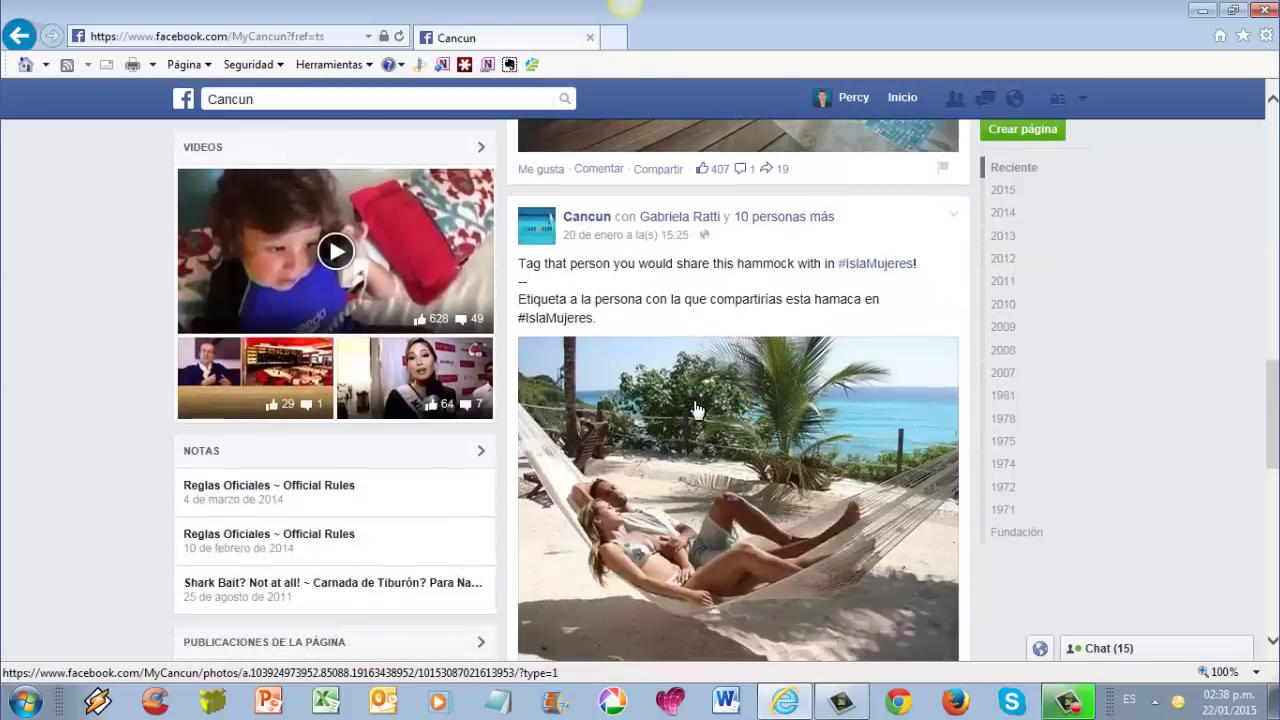
pyautogui.click(19, 35)
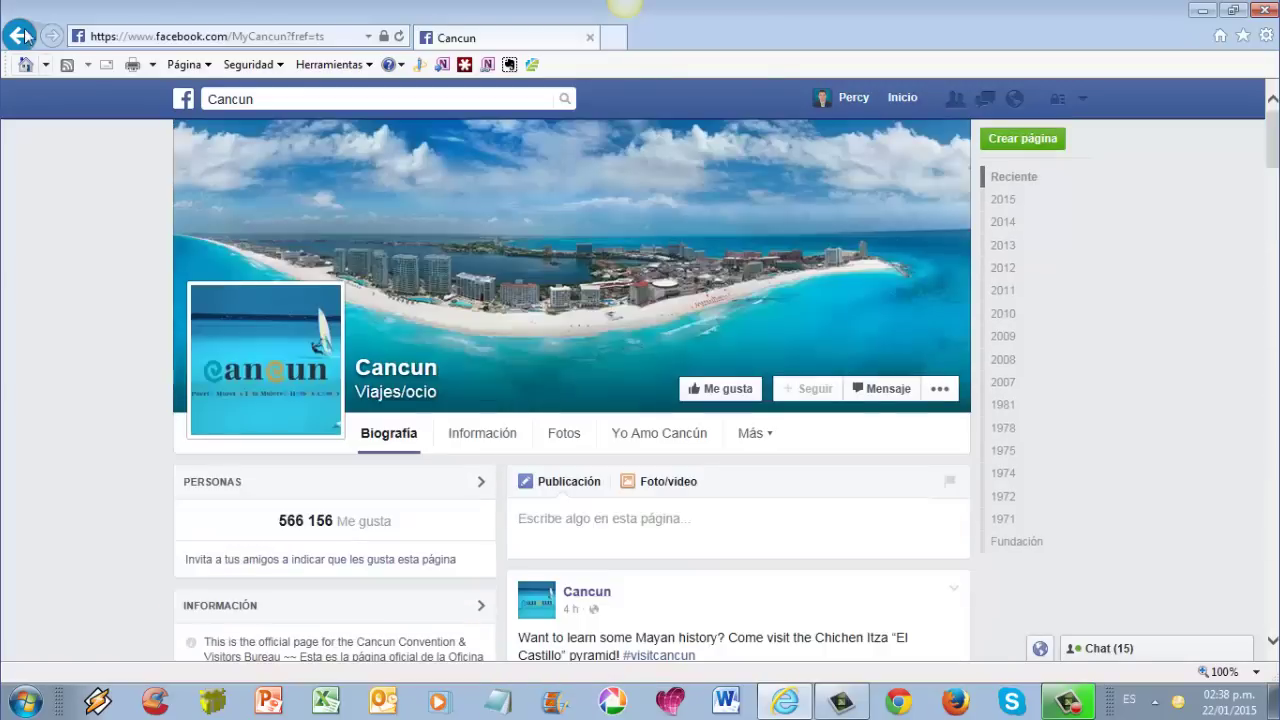
pyautogui.click(19, 35)
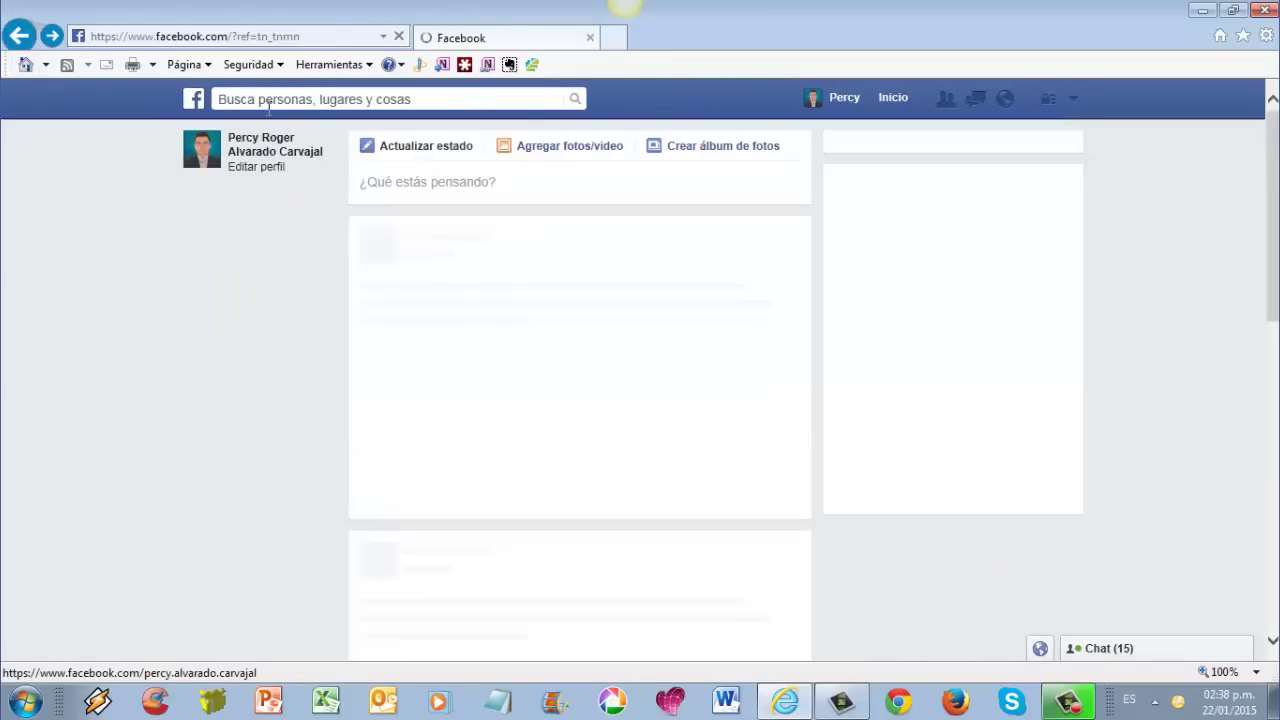
# Step: Search for "bicicletas" and open the suggested Bicicletas Benotto product/service page
pyautogui.click(270, 106)
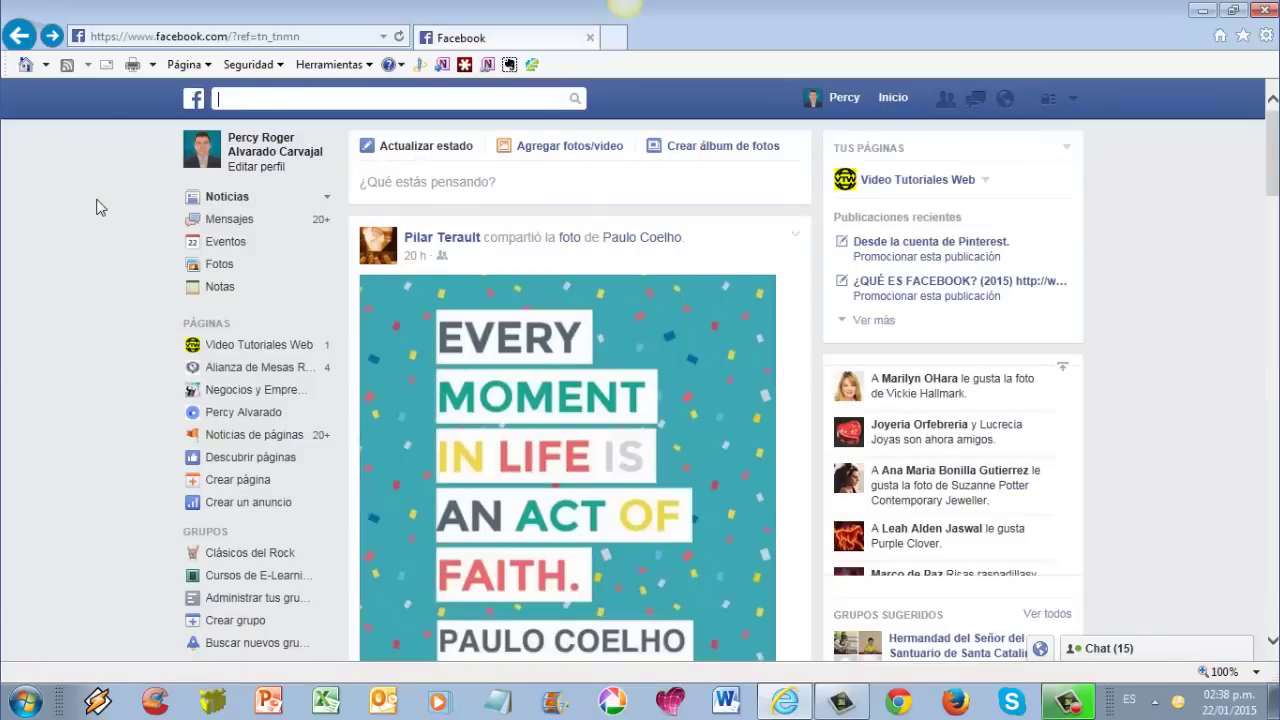
pyautogui.write('bicile')
pyautogui.press('BackSpace')
pyautogui.press('BackSpace')
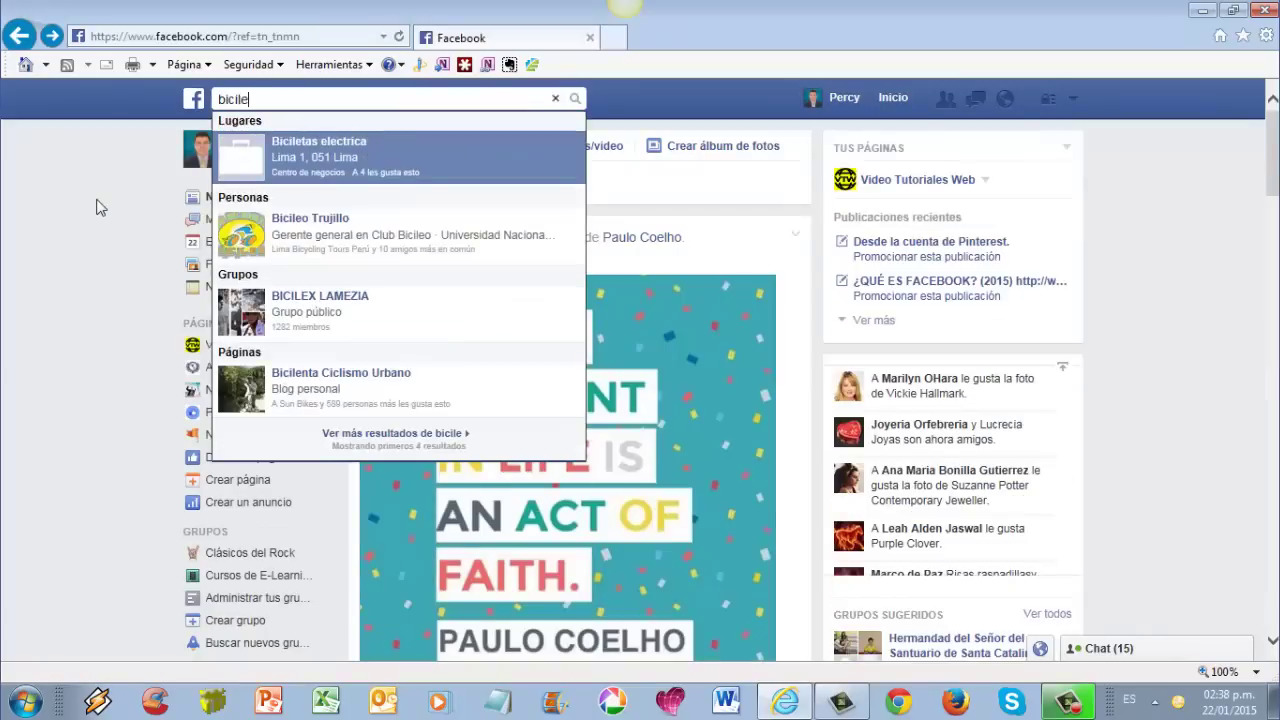
pyautogui.write('cletas')
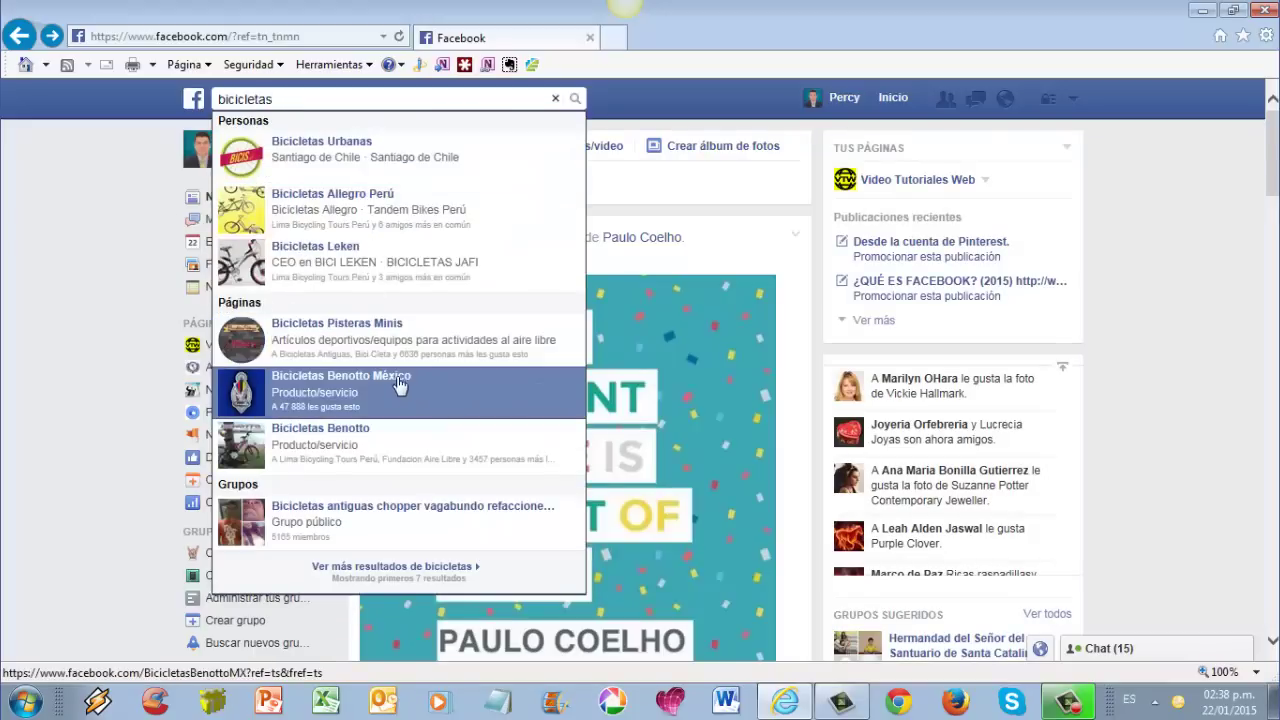
pyautogui.click(322, 455)
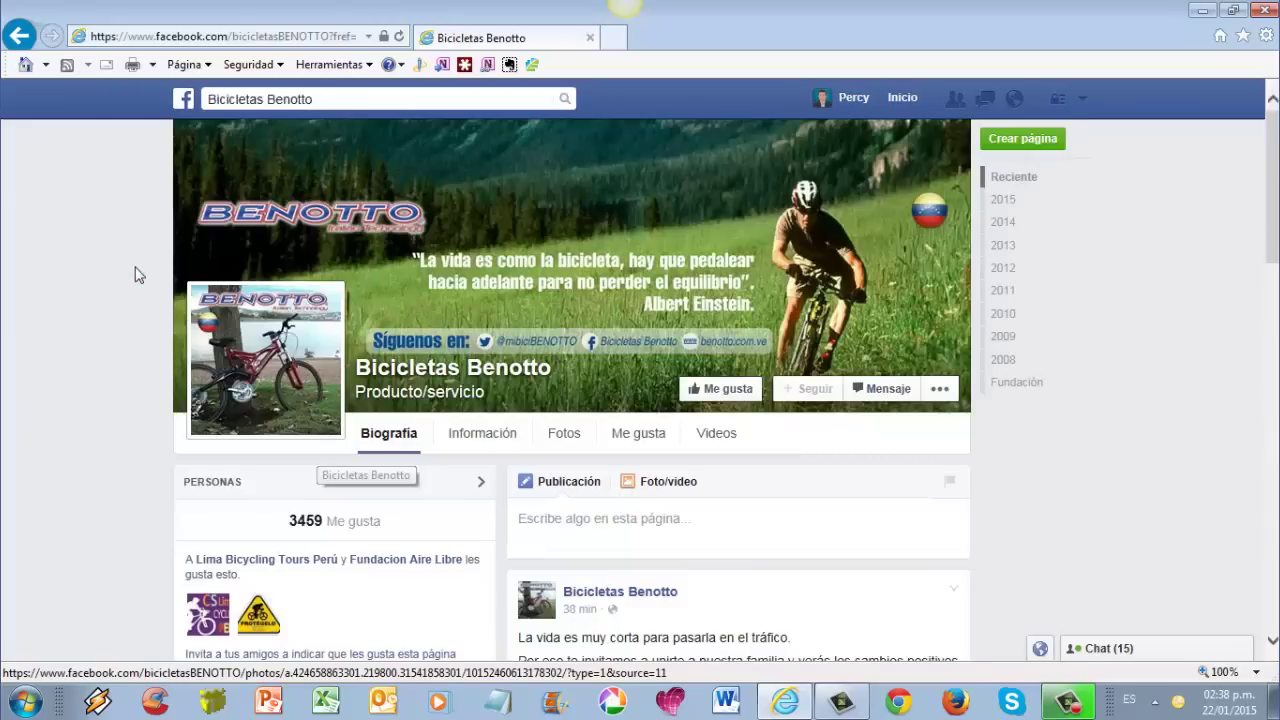
# Step: Browse the Bicicletas Benotto page's information, photos, videos and posts, and go back to the home feed
pyautogui.scroll(-5, 138, 275)
pyautogui.scroll(5, 136, 272)
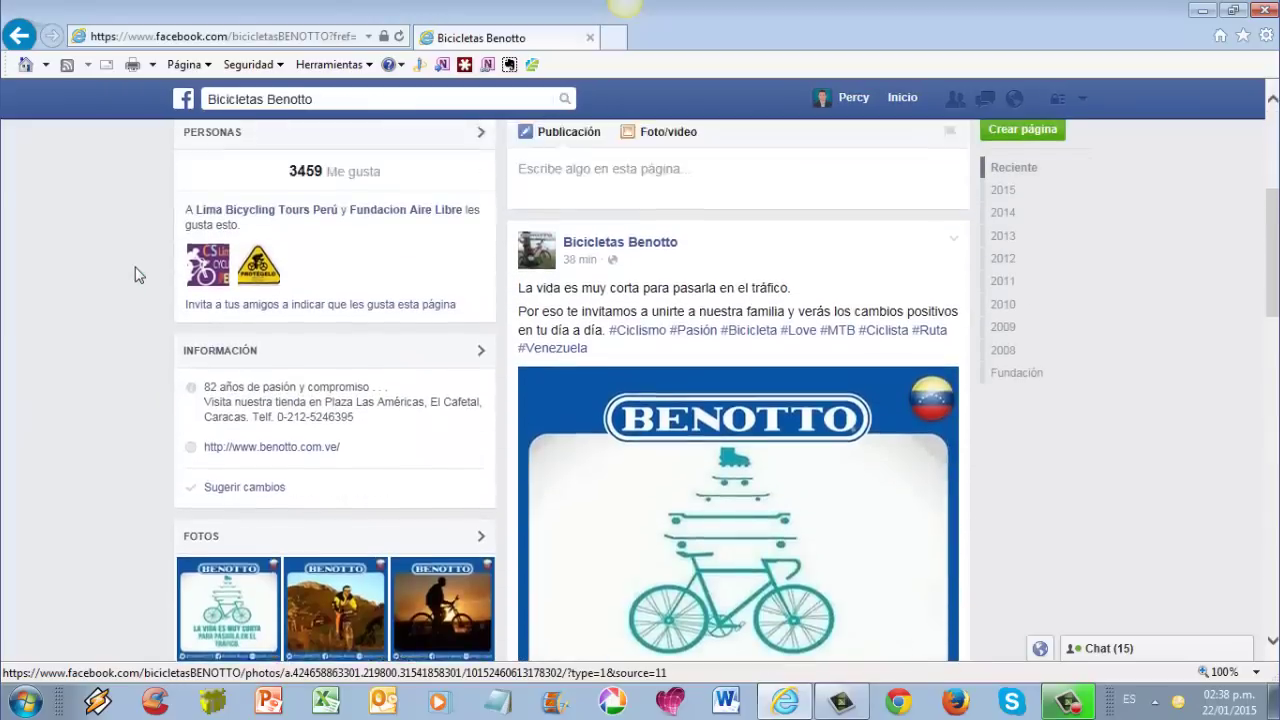
pyautogui.scroll(-4, 136, 272)
pyautogui.scroll(-5, 138, 272)
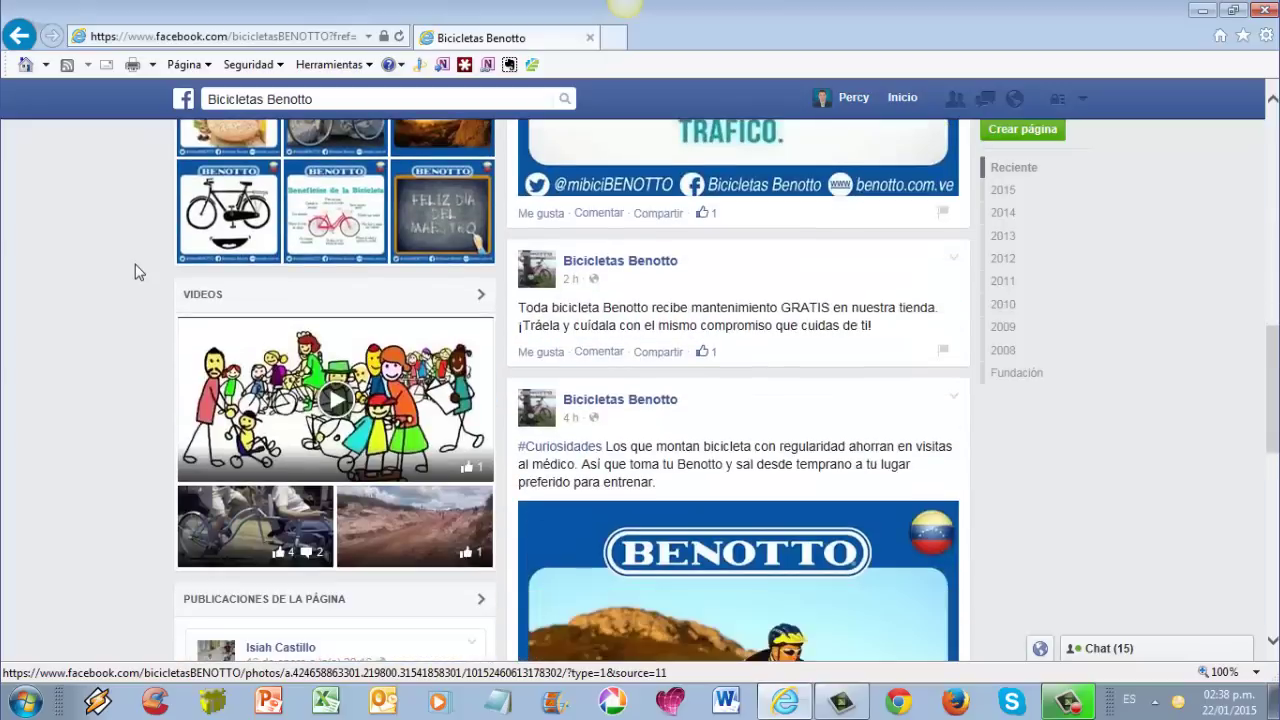
pyautogui.scroll(-5, 136, 272)
pyautogui.scroll(10, 134, 271)
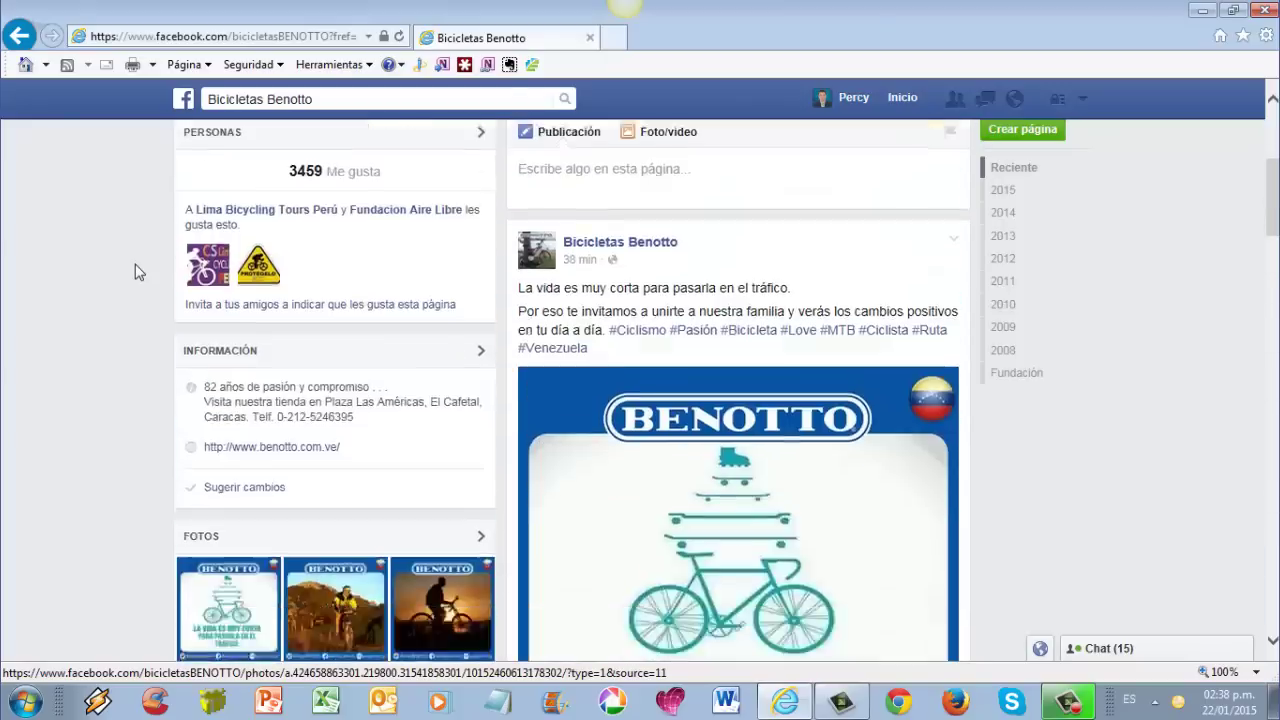
pyautogui.click(20, 36)
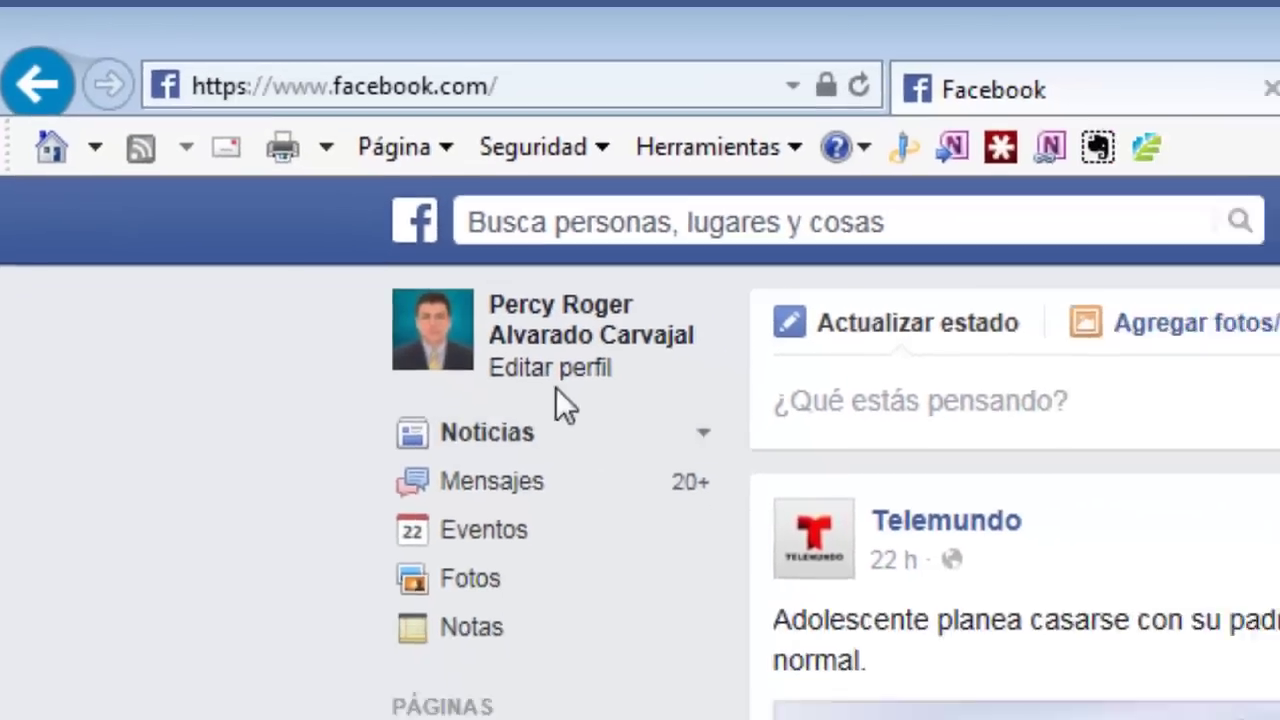
# Step: Open the own profile for editing and look over the Empleo entries under Información
pyautogui.click(552, 368)
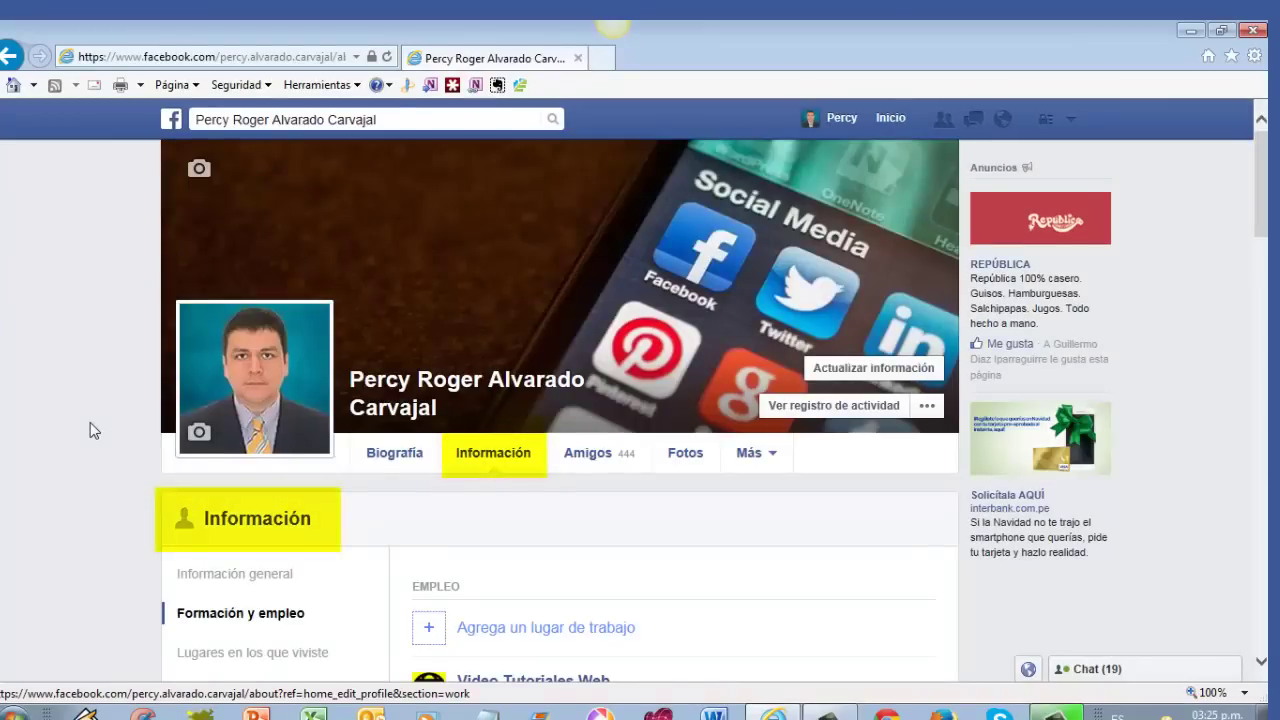
pyautogui.scroll(-3, 73, 420)
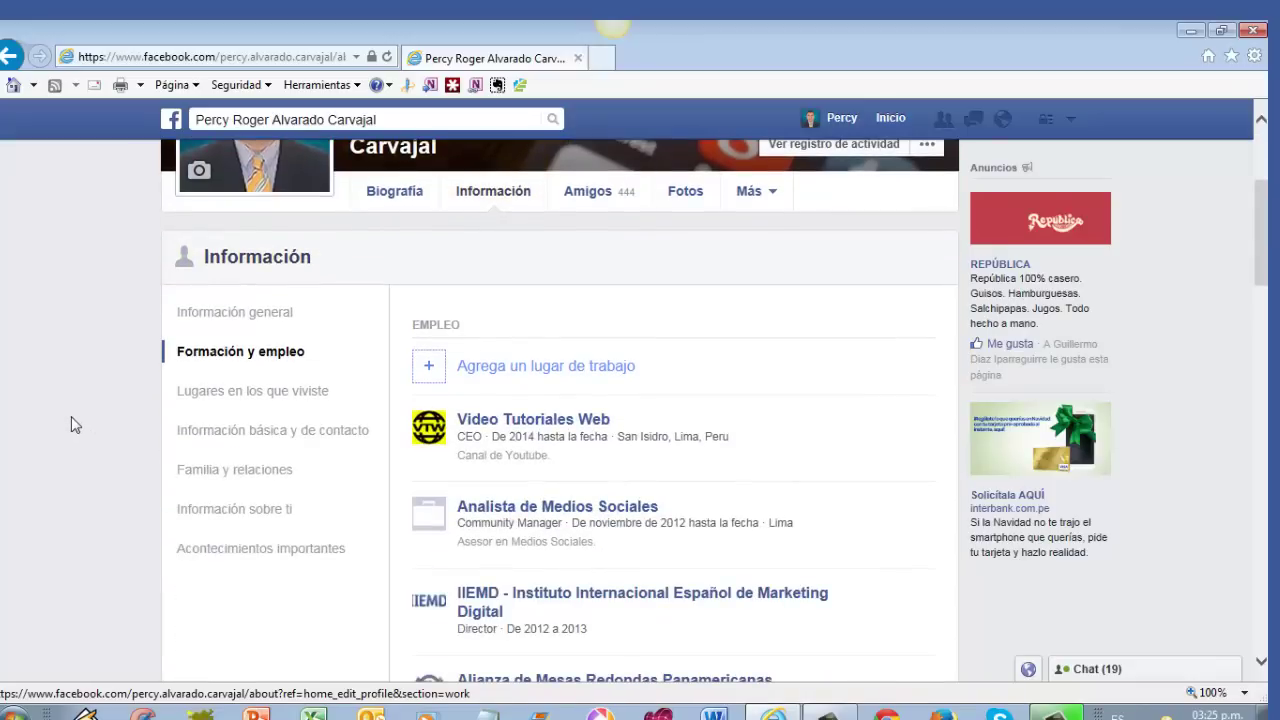
pyautogui.scroll(-1, 72, 425)
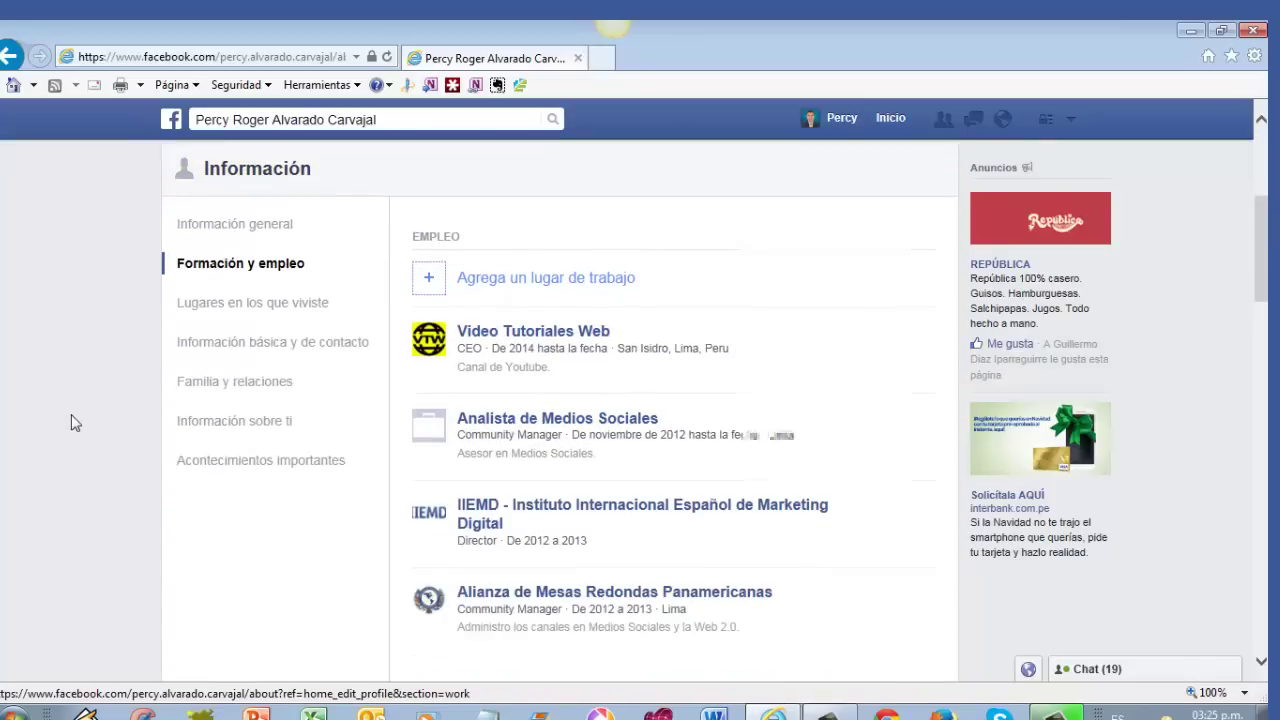
# Step: Review the Información general section of the profile and the full Formación y empleo section
pyautogui.click(258, 230)
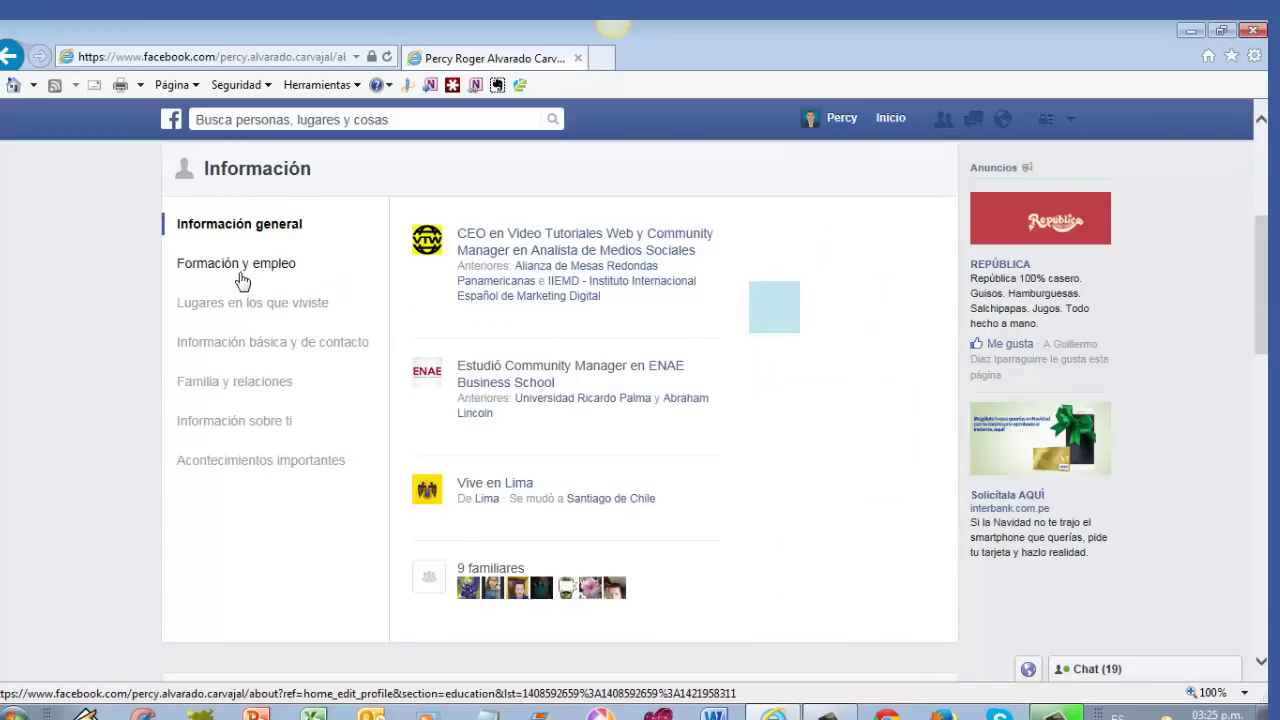
pyautogui.click(242, 272)
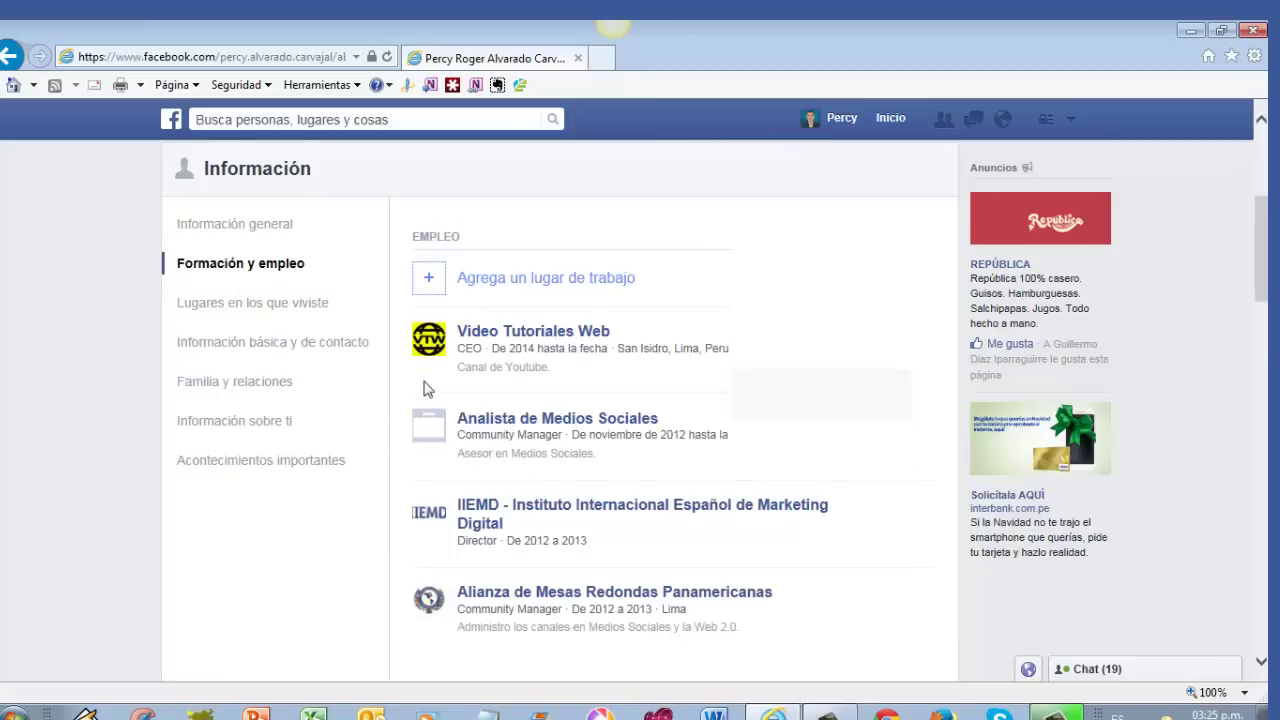
pyautogui.scroll(-5, 509, 391)
pyautogui.scroll(5, 480, 389)
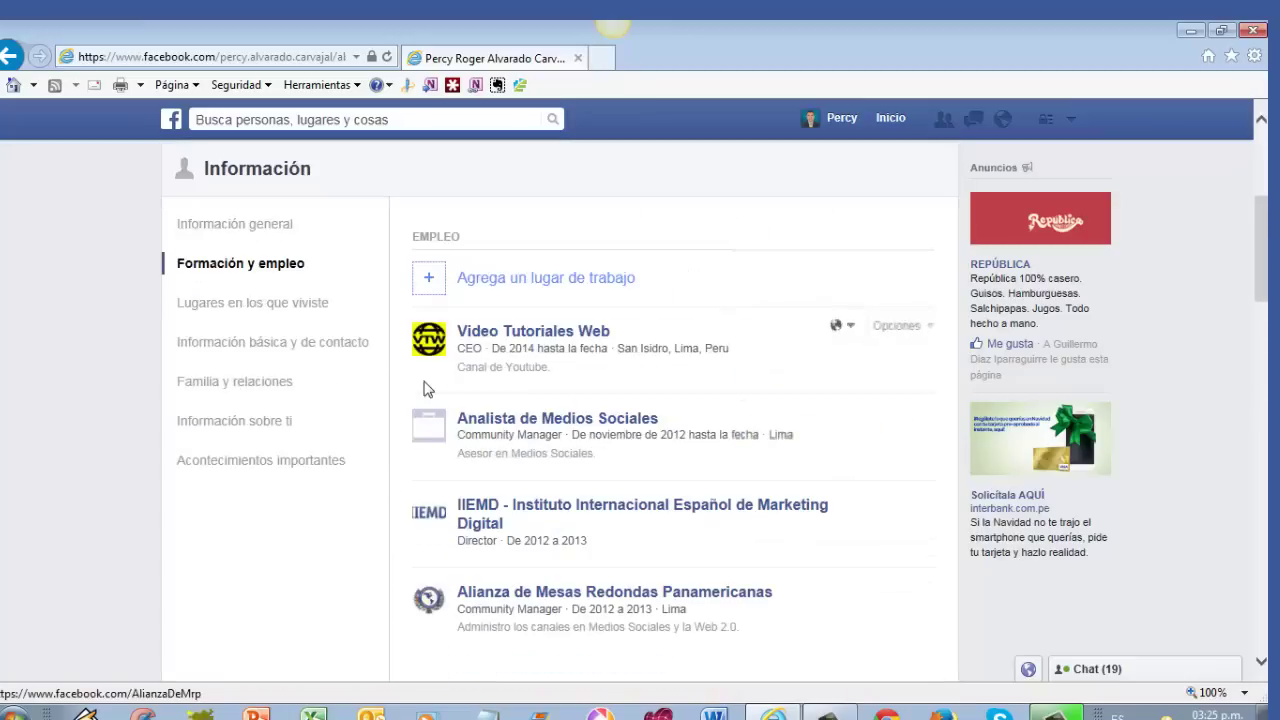
# Step: Review the profile's Lugares en los que viviste section and its Información básica y de contacto fields
pyautogui.click(288, 305)
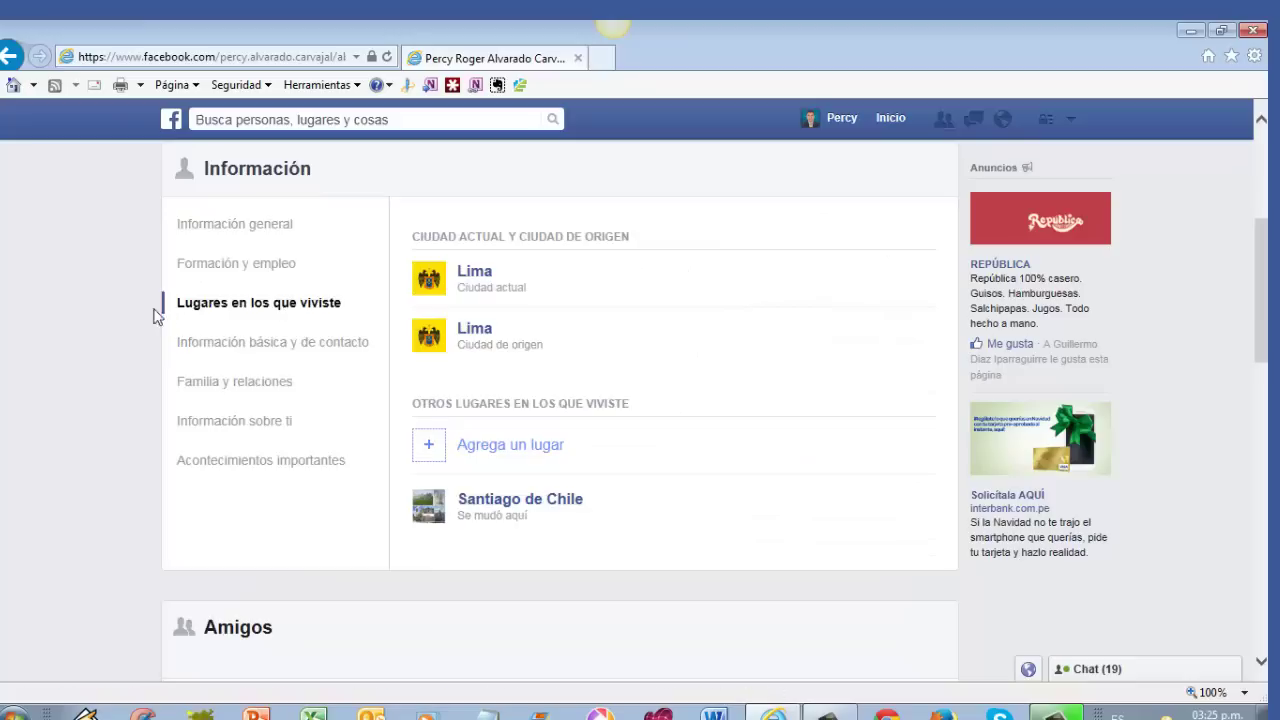
pyautogui.click(244, 343)
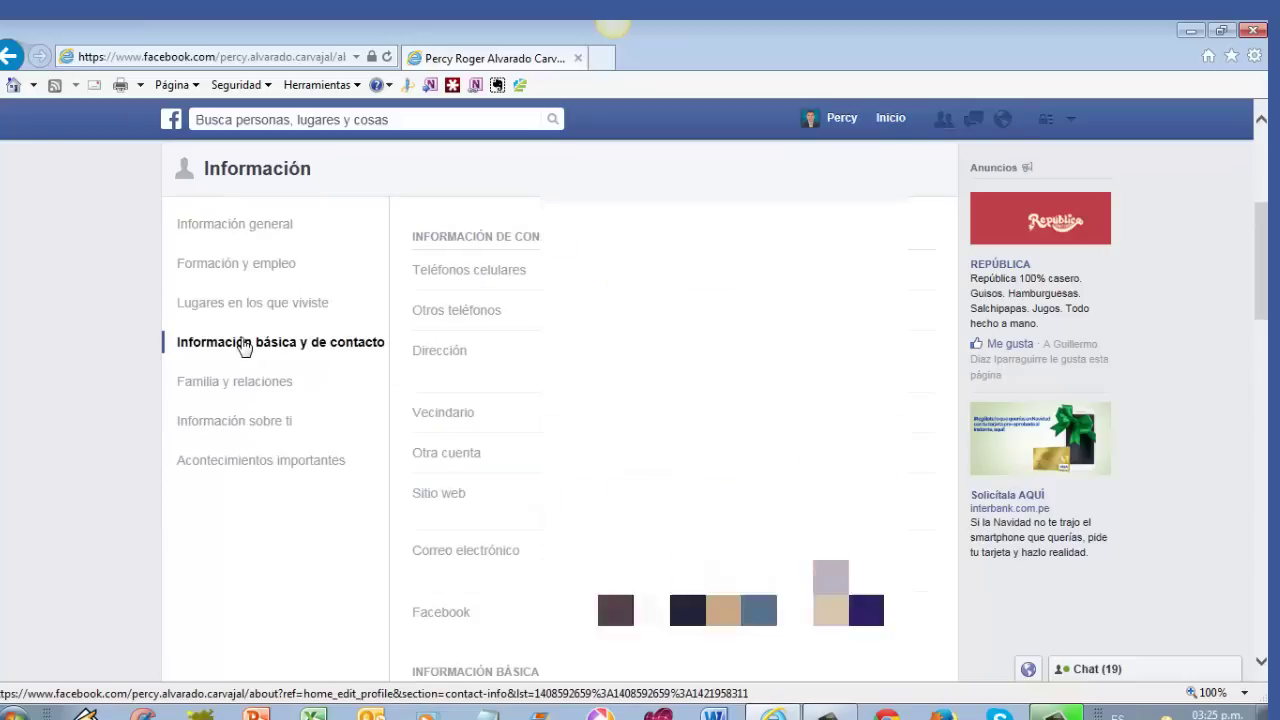
pyautogui.scroll(-3, 120, 343)
pyautogui.scroll(-2, 118, 343)
pyautogui.scroll(4, 118, 343)
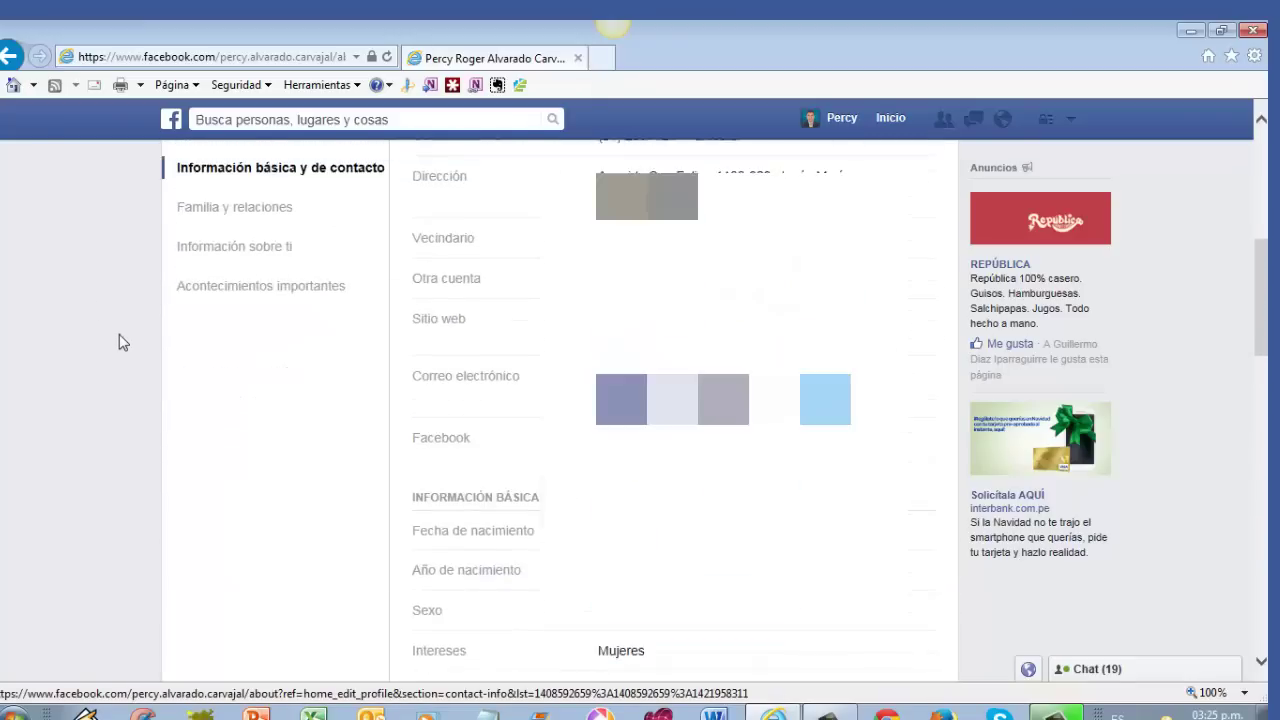
# Step: Show Familia y relaciones and examine the relationship status and the list of relatives
pyautogui.click(263, 306)
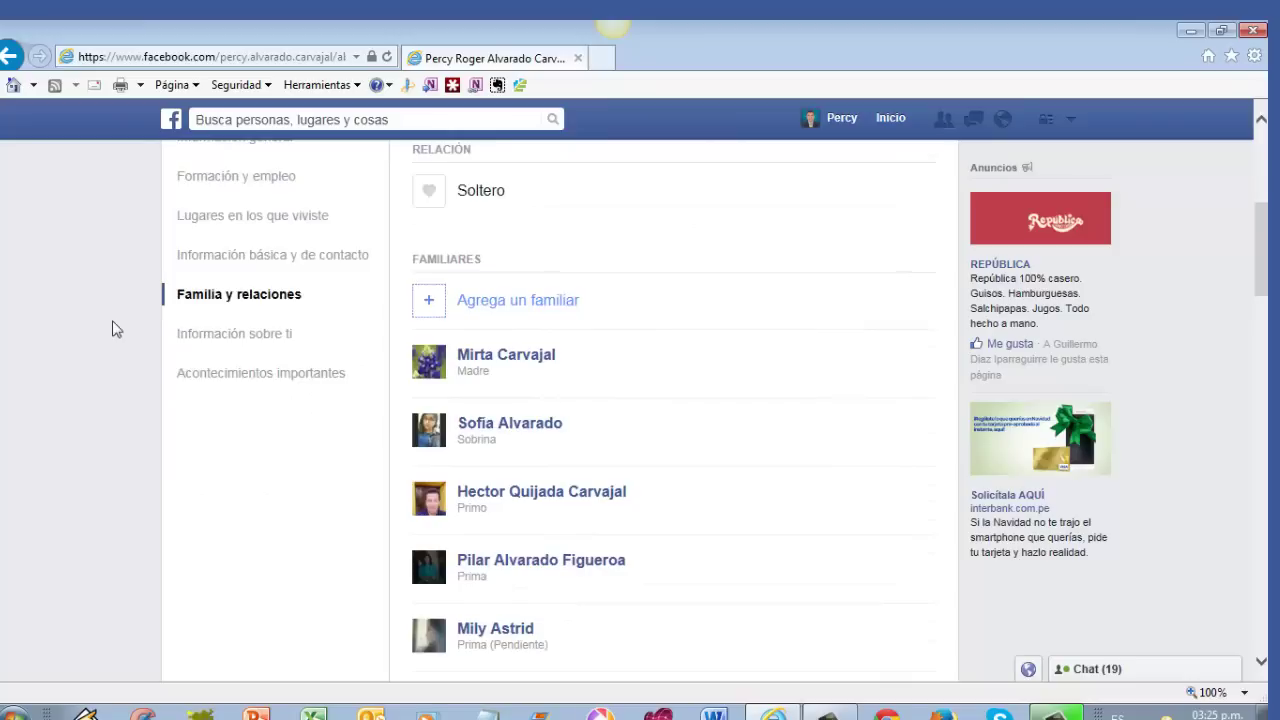
pyautogui.scroll(-3, 114, 330)
pyautogui.scroll(3, 115, 330)
# Step: View the profile's Información sobre ti section and its Acontecimientos importantes section
pyautogui.click(267, 335)
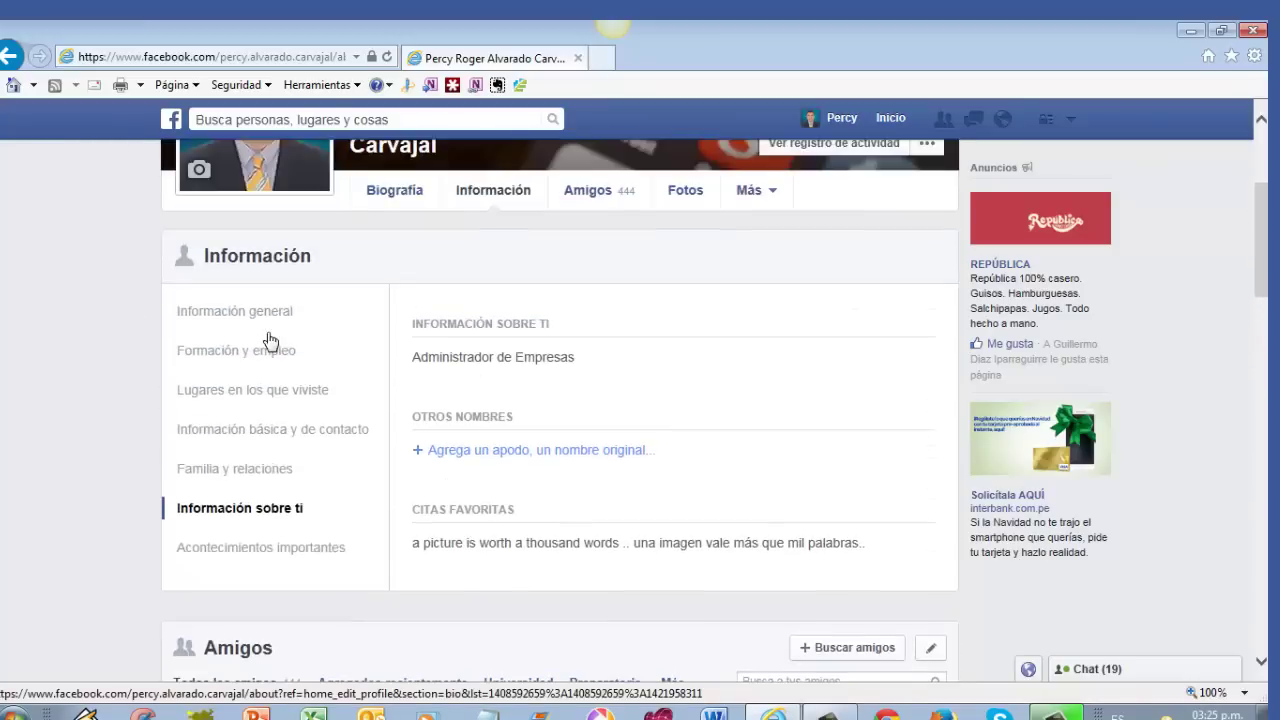
pyautogui.scroll(-2, 269, 340)
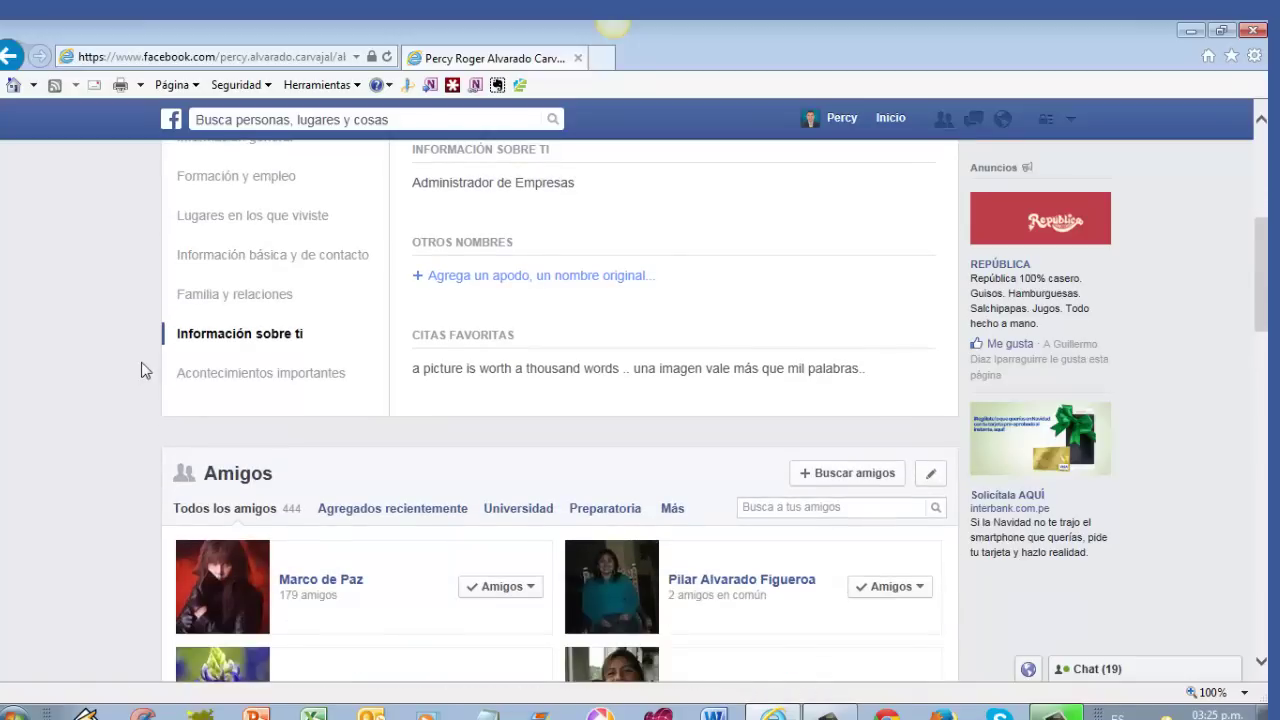
pyautogui.click(252, 380)
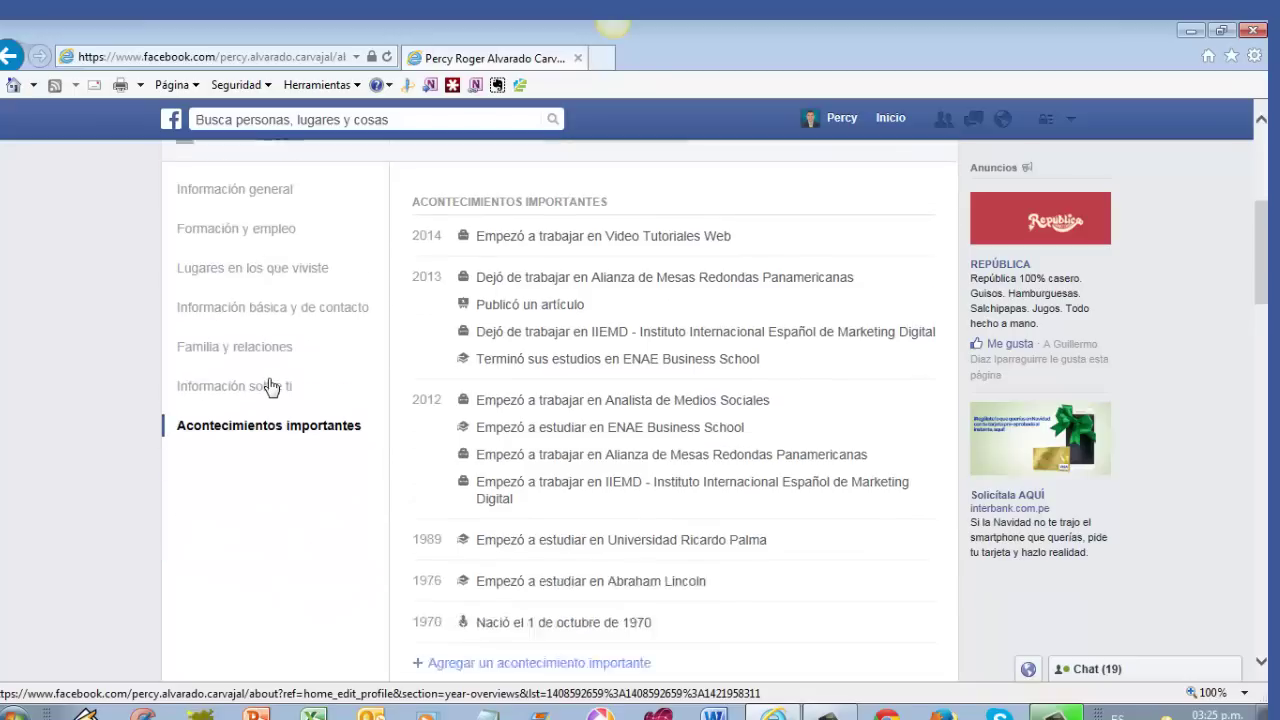
# Step: Return to the home page and look over its list of functions, pages and groups
pyautogui.scroll(2, 270, 387)
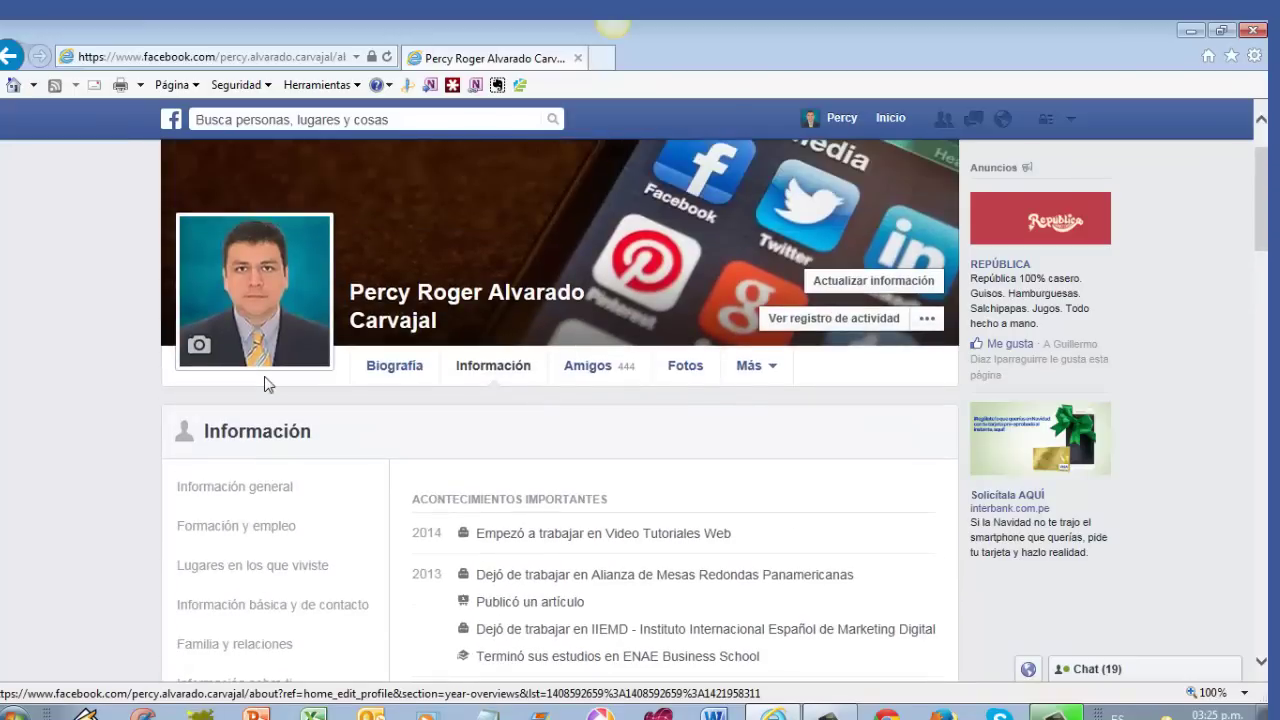
pyautogui.scroll(1, 110, 380)
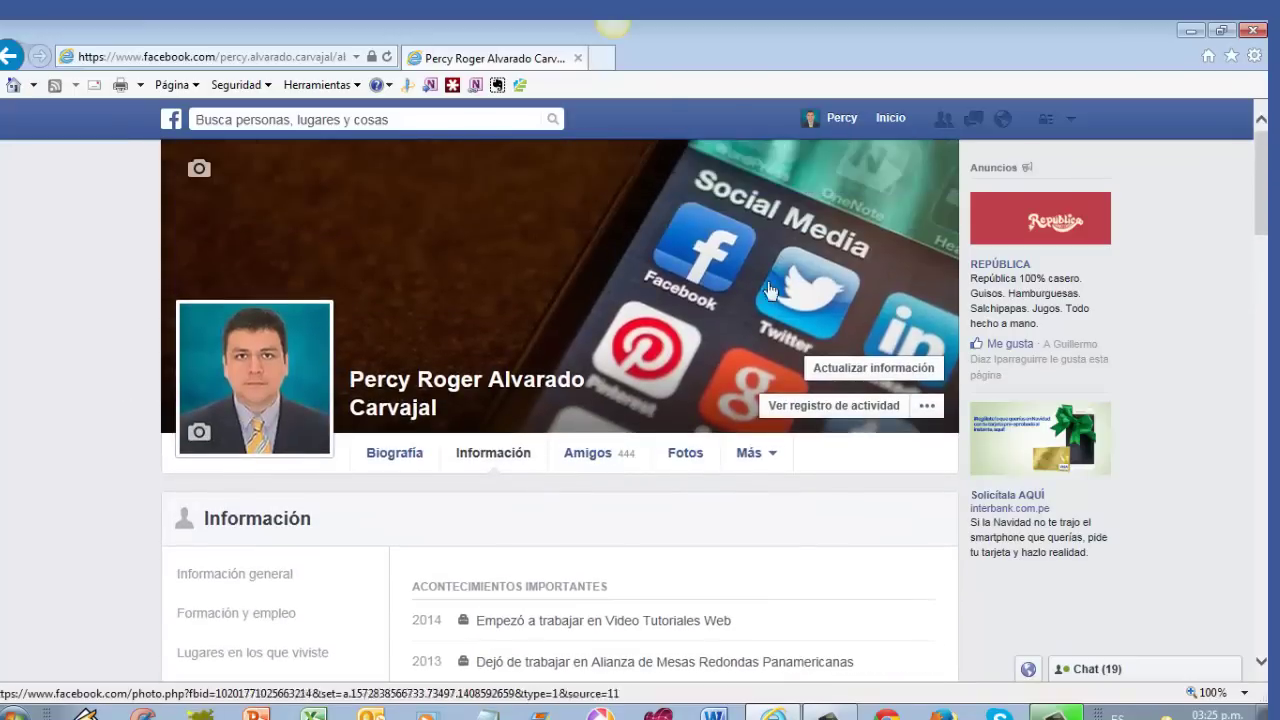
pyautogui.click(885, 128)
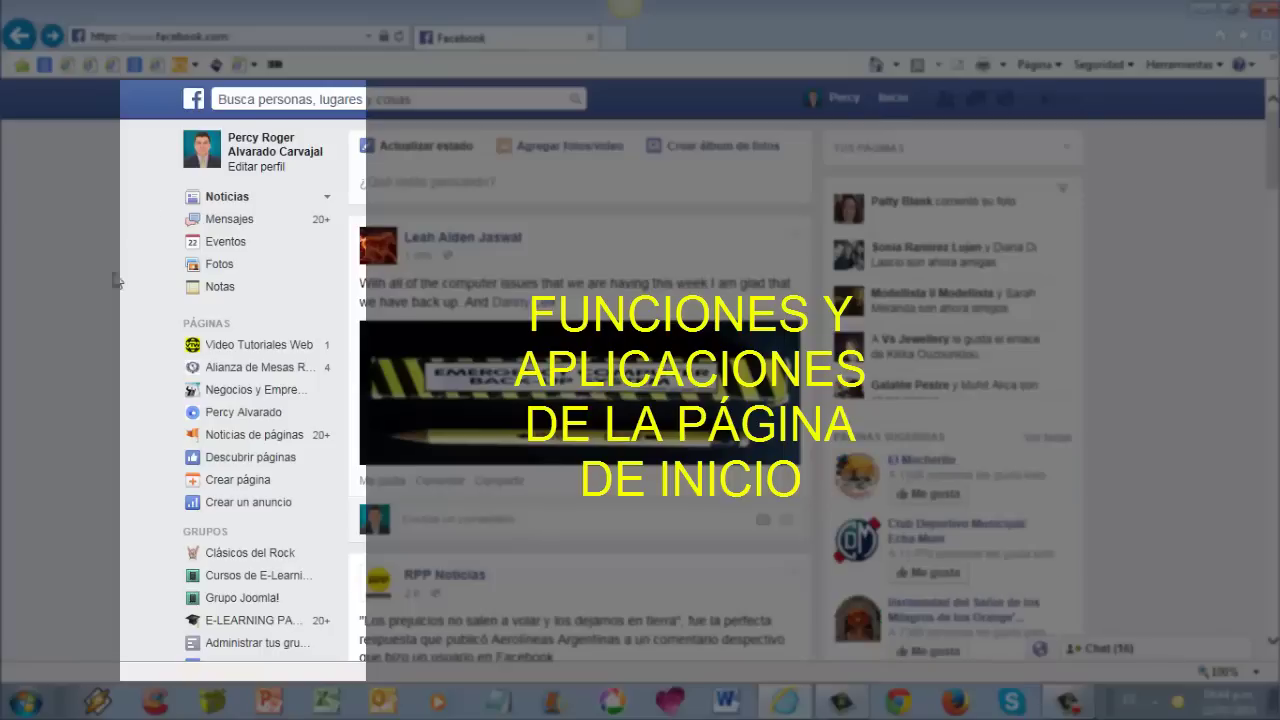
pyautogui.scroll(-5, 116, 285)
pyautogui.scroll(5, 116, 285)
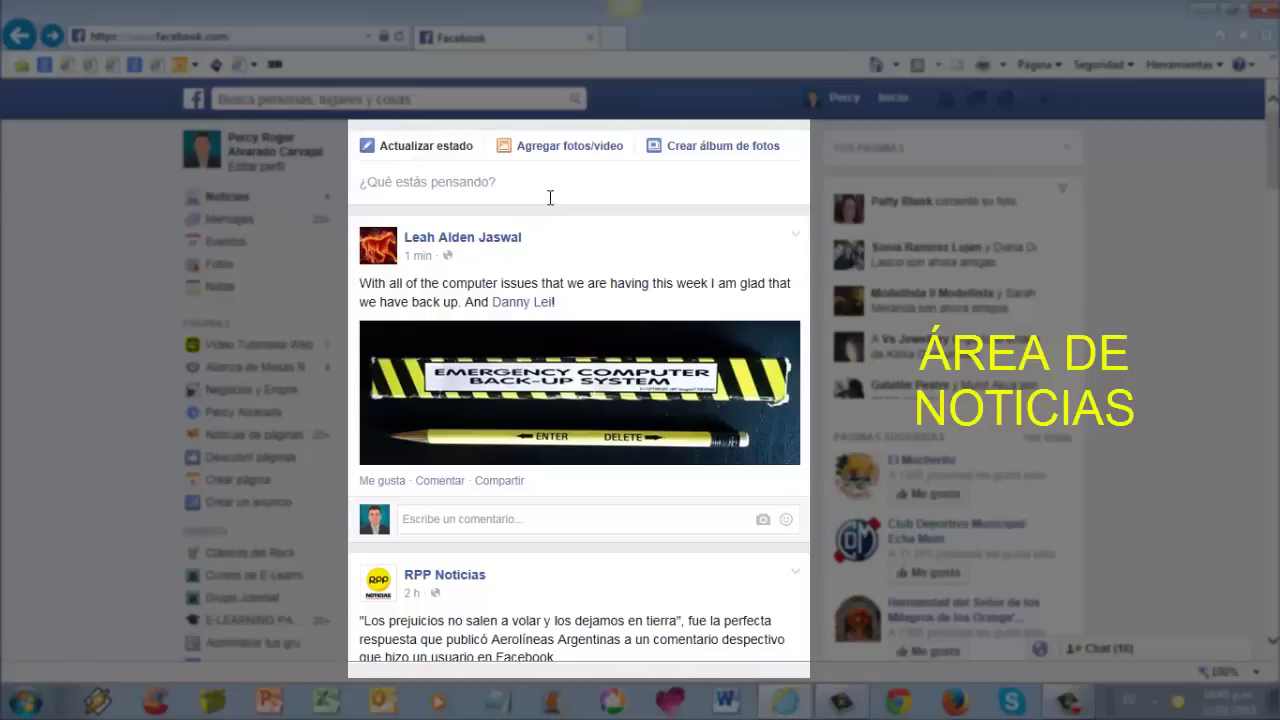
# Step: Browse the posts in the home page's news area
pyautogui.scroll(-10, 552, 230)
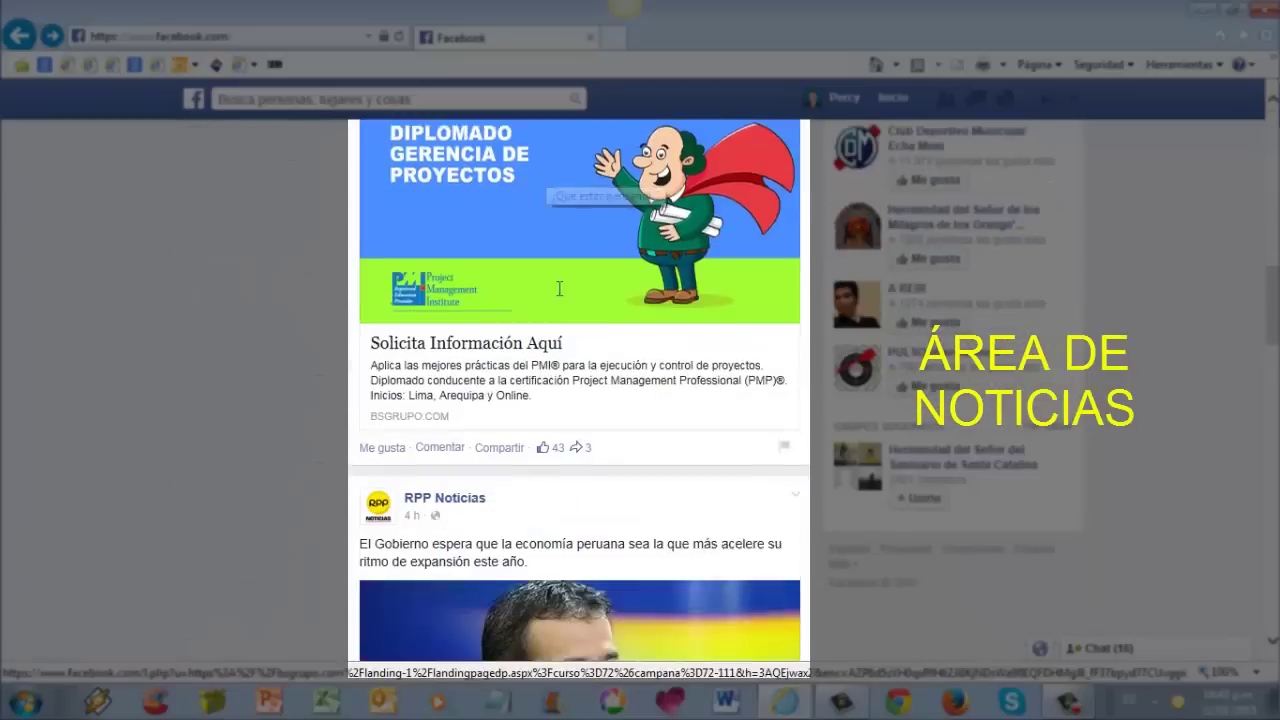
pyautogui.scroll(10, 559, 289)
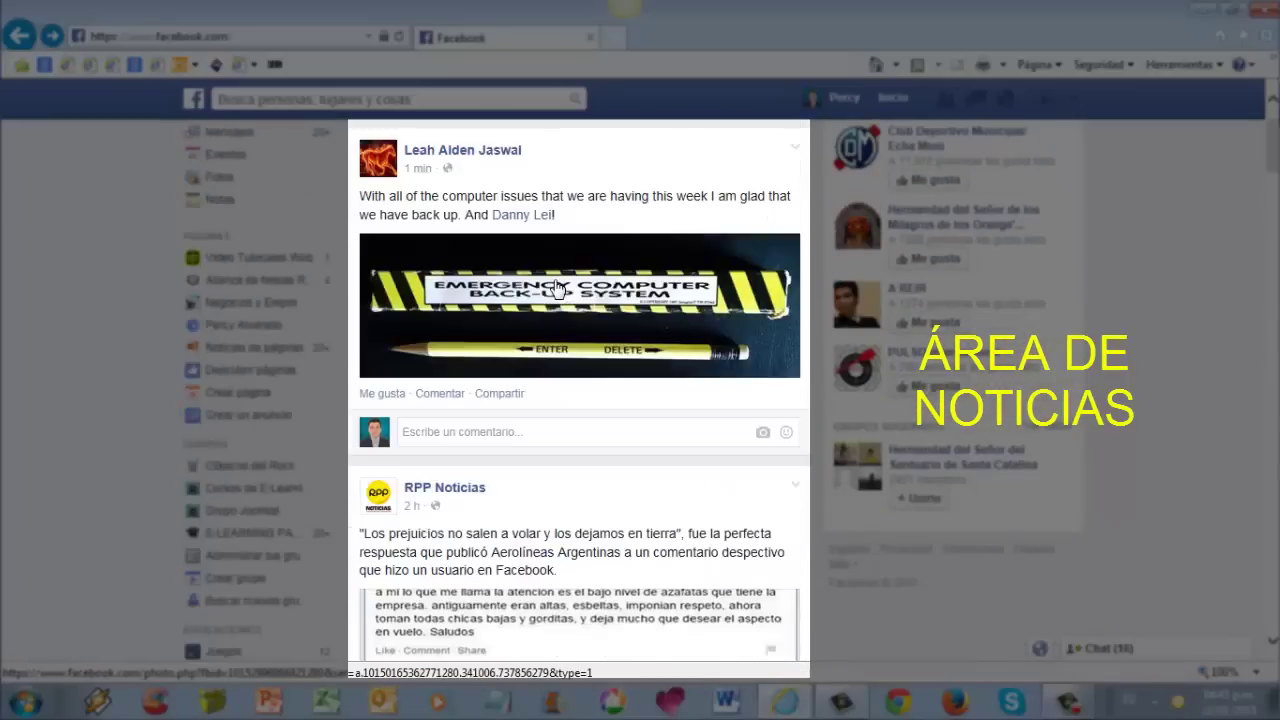
pyautogui.scroll(-7, 557, 290)
pyautogui.scroll(5, 557, 289)
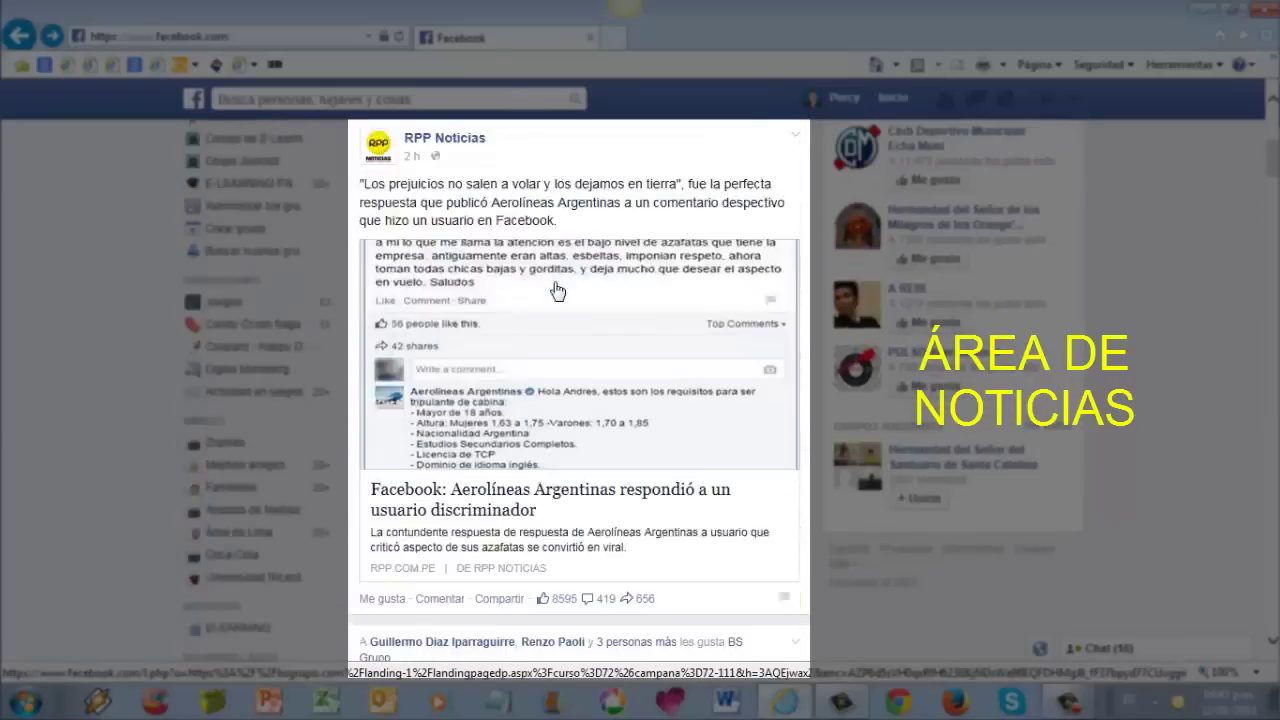
pyautogui.scroll(3, 555, 289)
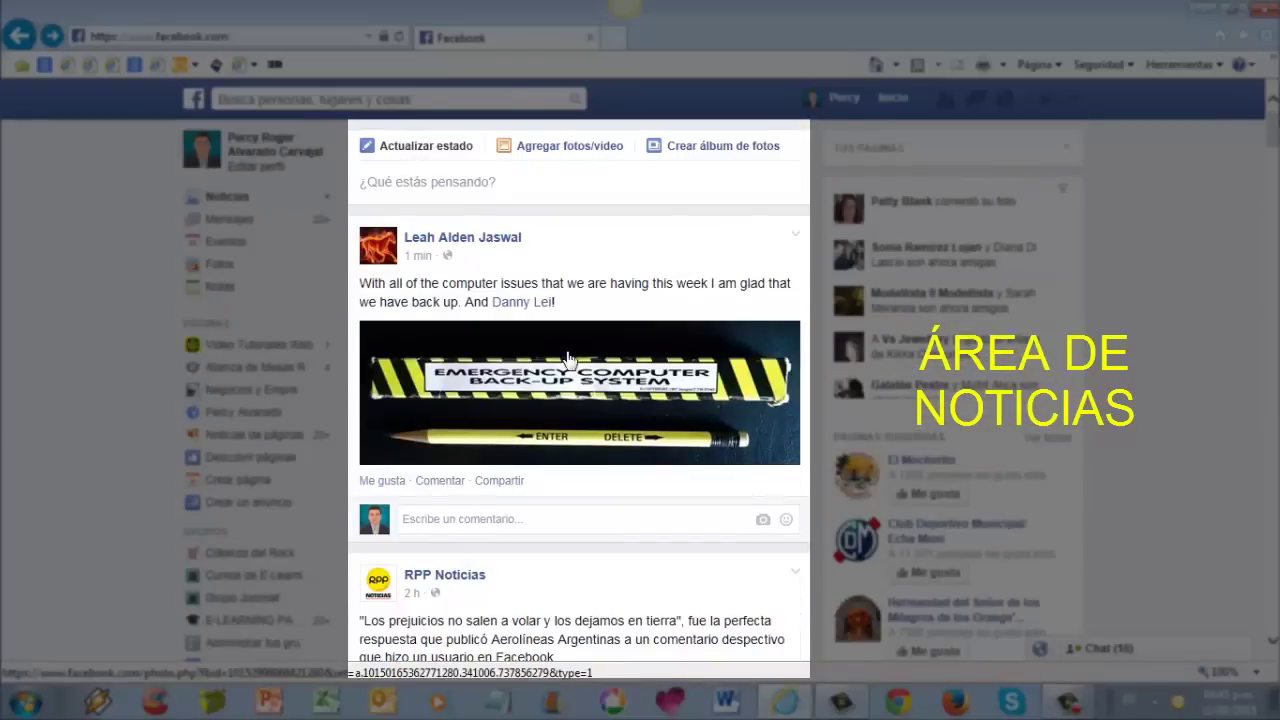
pyautogui.scroll(-12, 563, 410)
pyautogui.scroll(-7, 553, 392)
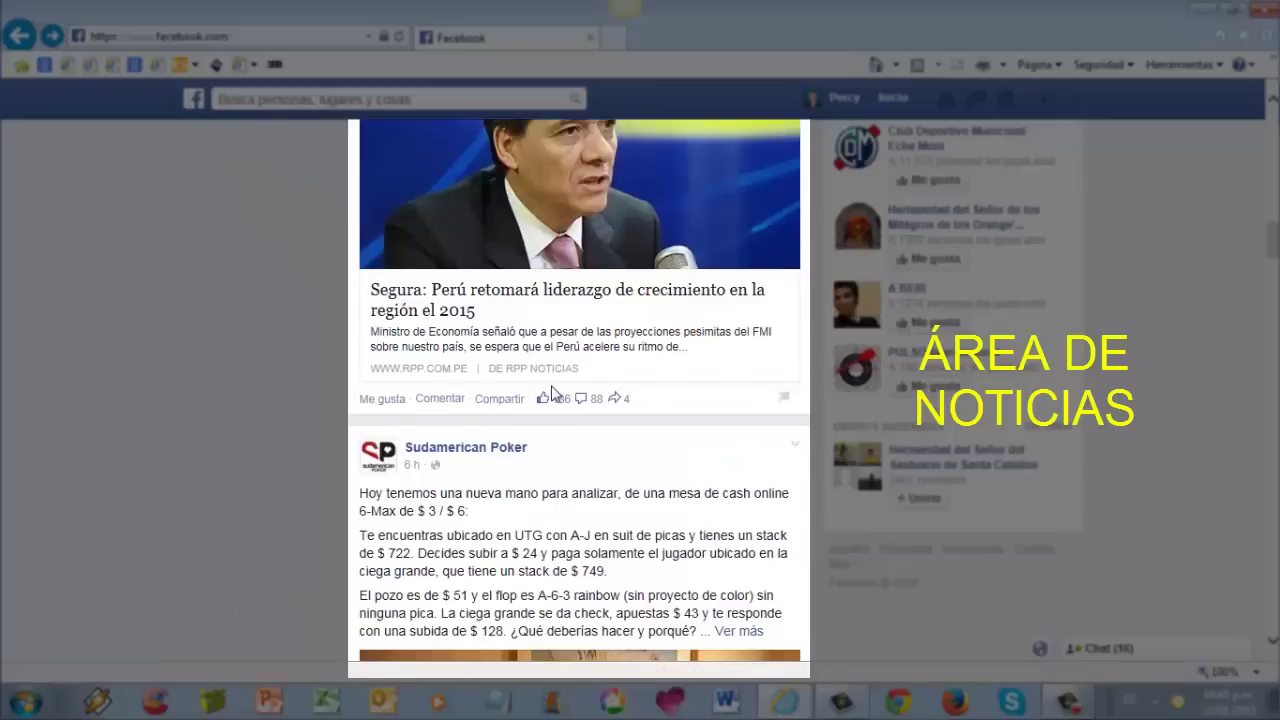
pyautogui.scroll(11, 557, 391)
pyautogui.scroll(7, 557, 391)
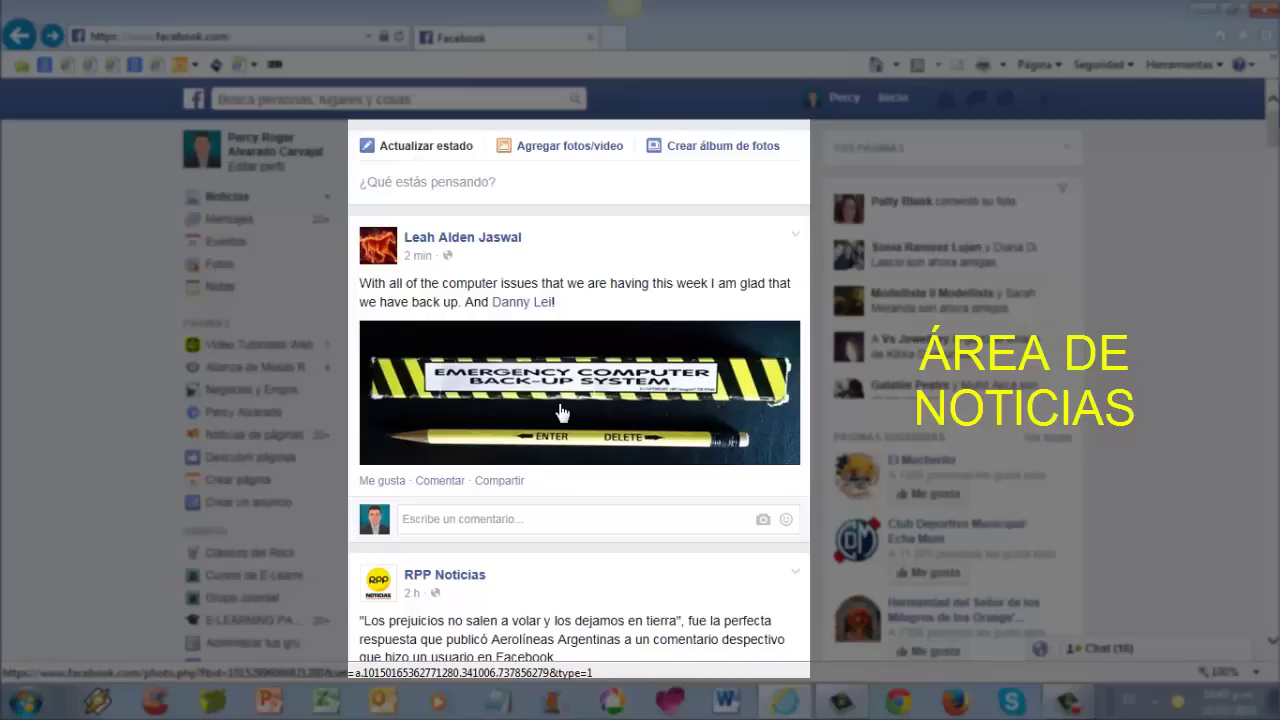
# Step: Examine the BS Grupo sponsored post in the news feed and its Me gusta, Comentar and Compartir options
pyautogui.scroll(-10, 561, 413)
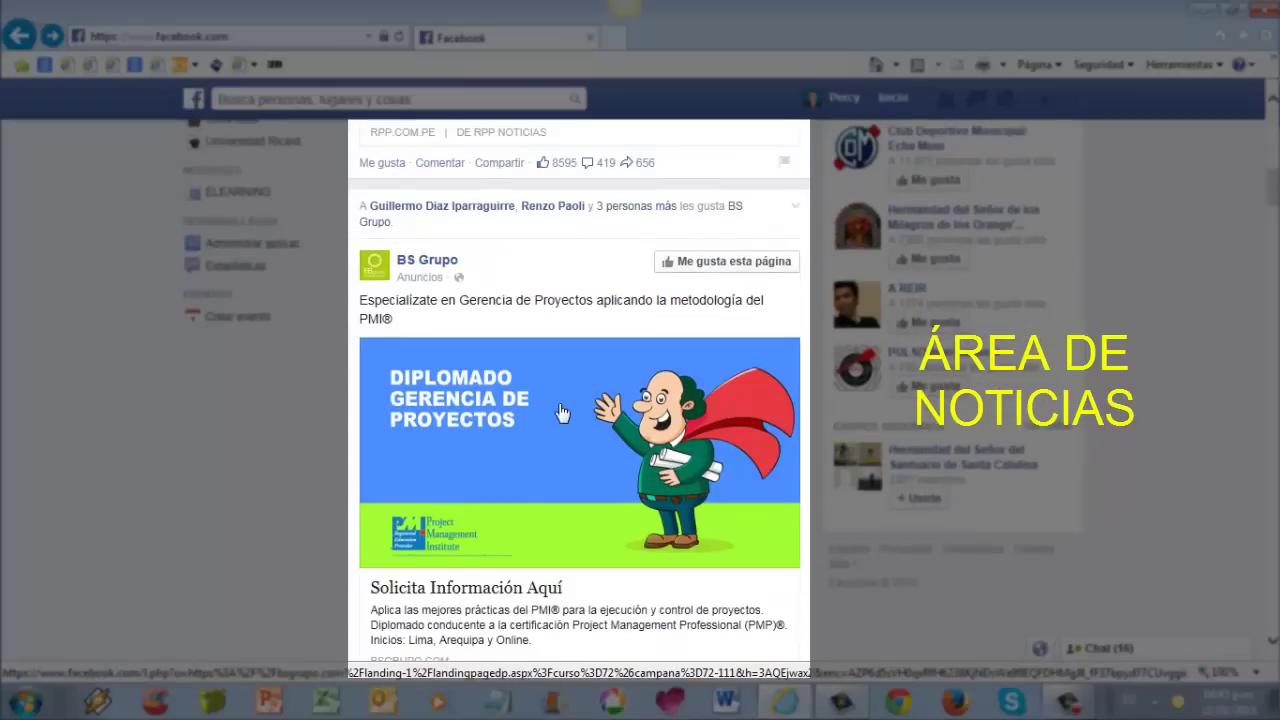
pyautogui.scroll(-1, 561, 413)
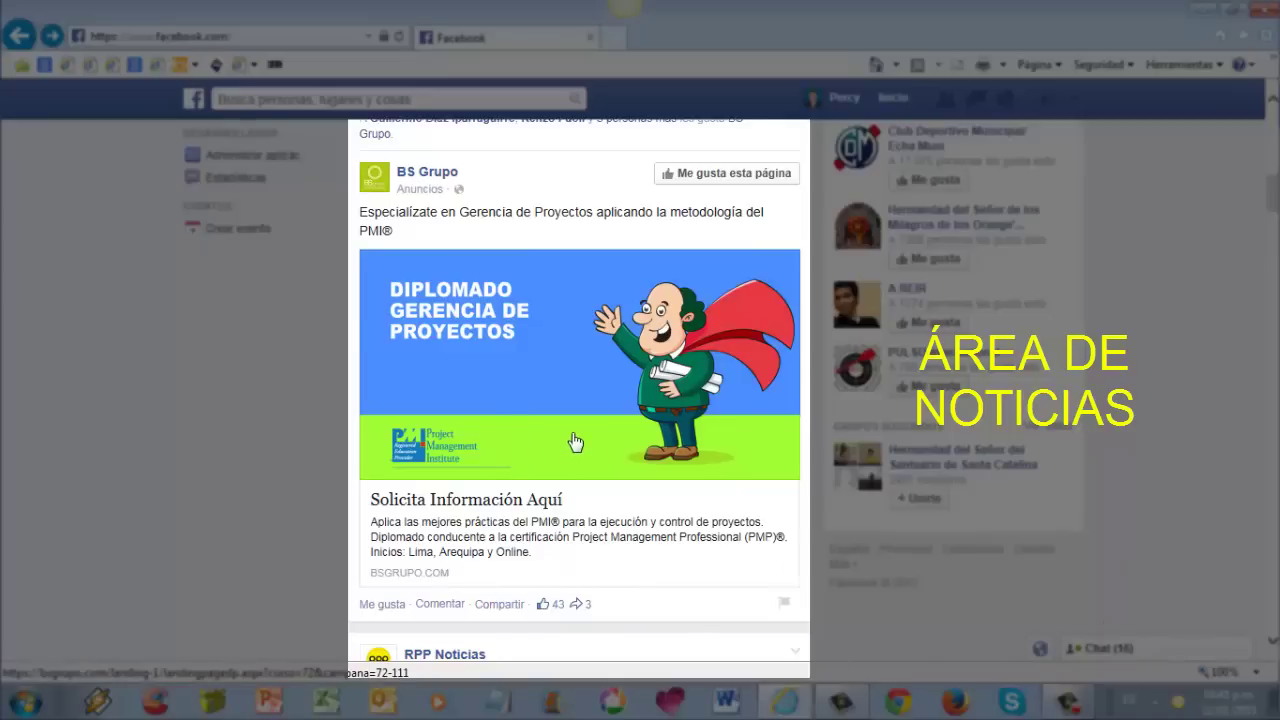
pyautogui.scroll(2, 575, 441)
pyautogui.scroll(-2, 575, 441)
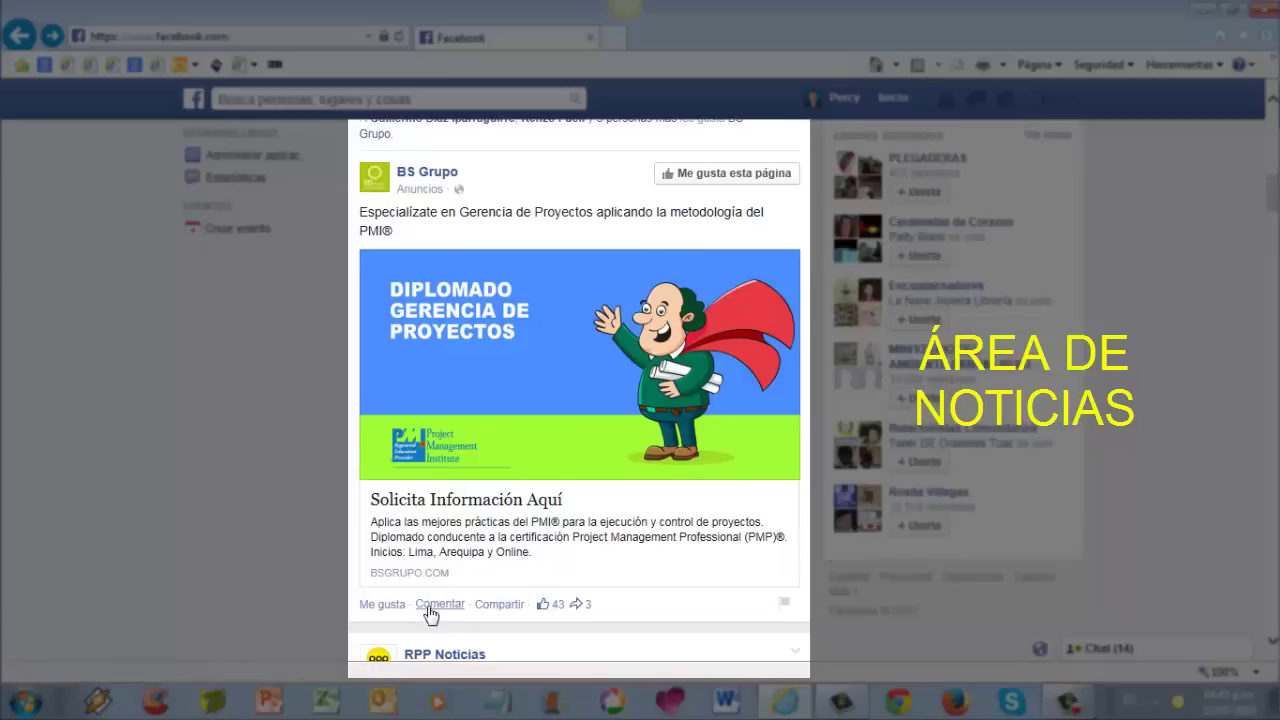
pyautogui.scroll(10, 451, 592)
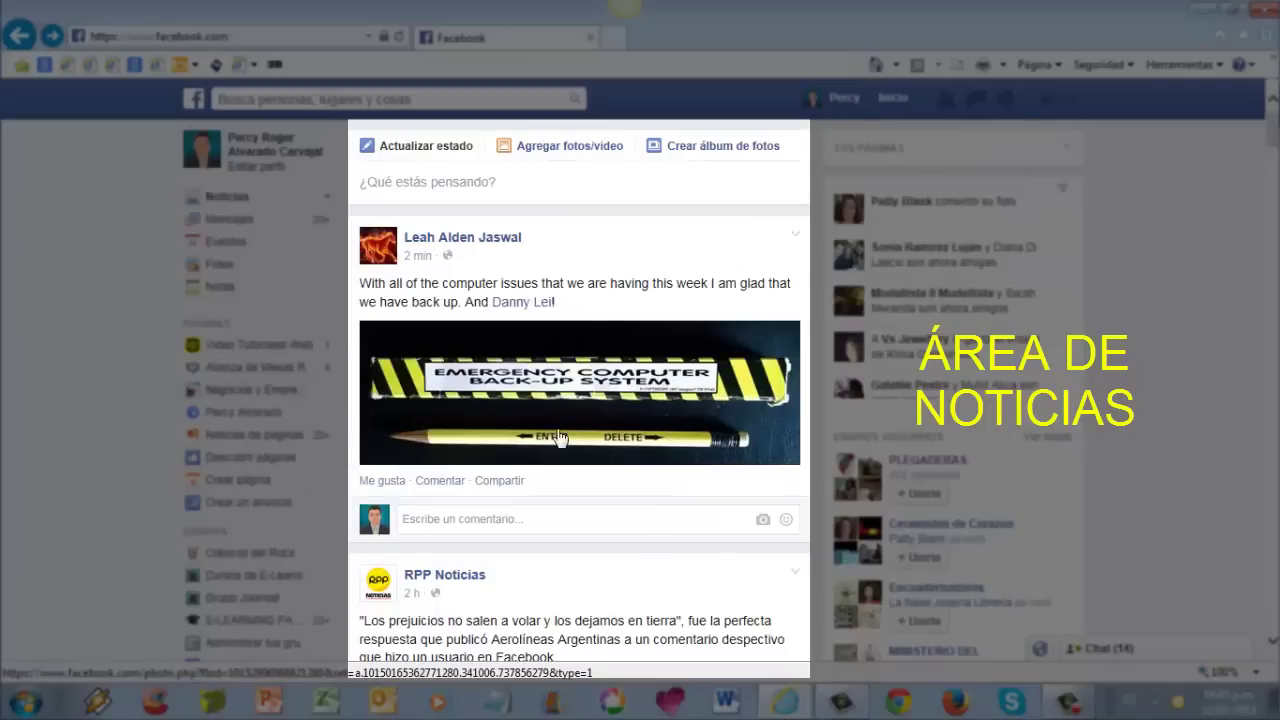
# Step: Look over the first two posts of the news feed and their interaction options
pyautogui.scroll(-1, 562, 437)
pyautogui.scroll(1, 562, 437)
pyautogui.scroll(-2, 560, 400)
pyautogui.scroll(2, 562, 400)
pyautogui.scroll(-3, 551, 431)
pyautogui.scroll(3, 551, 437)
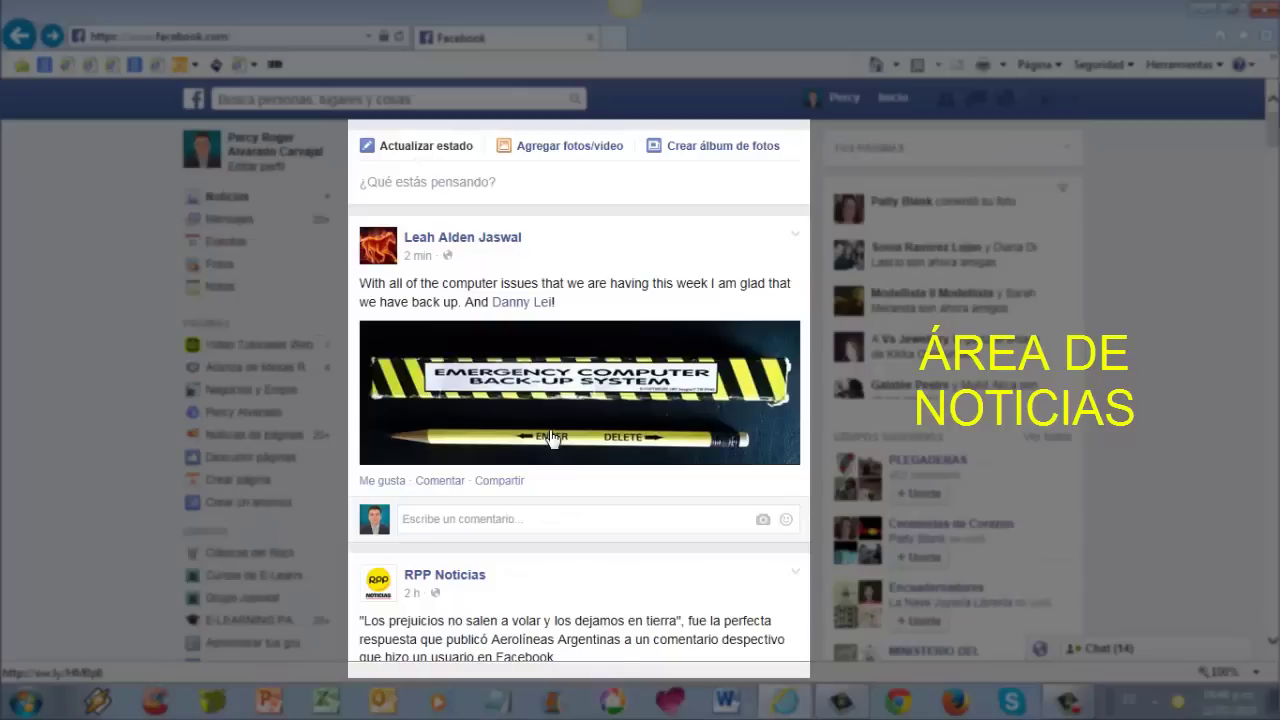
pyautogui.scroll(-3, 551, 437)
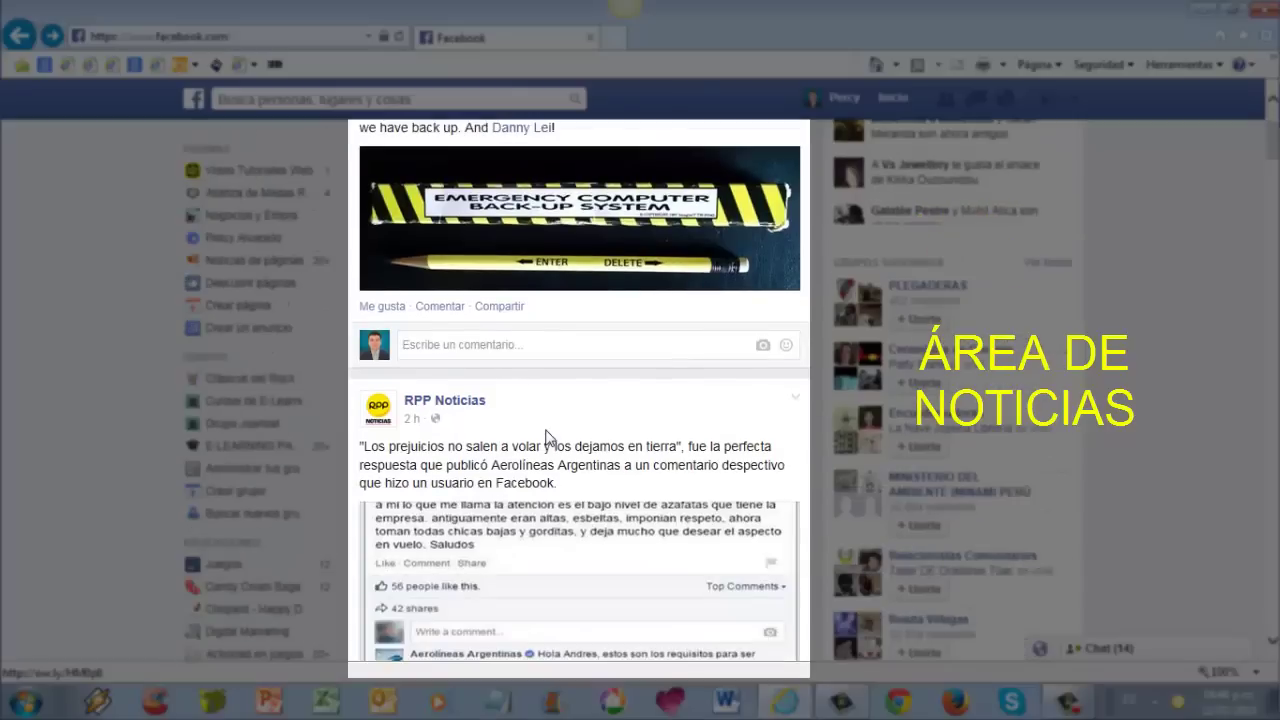
pyautogui.scroll(3, 551, 437)
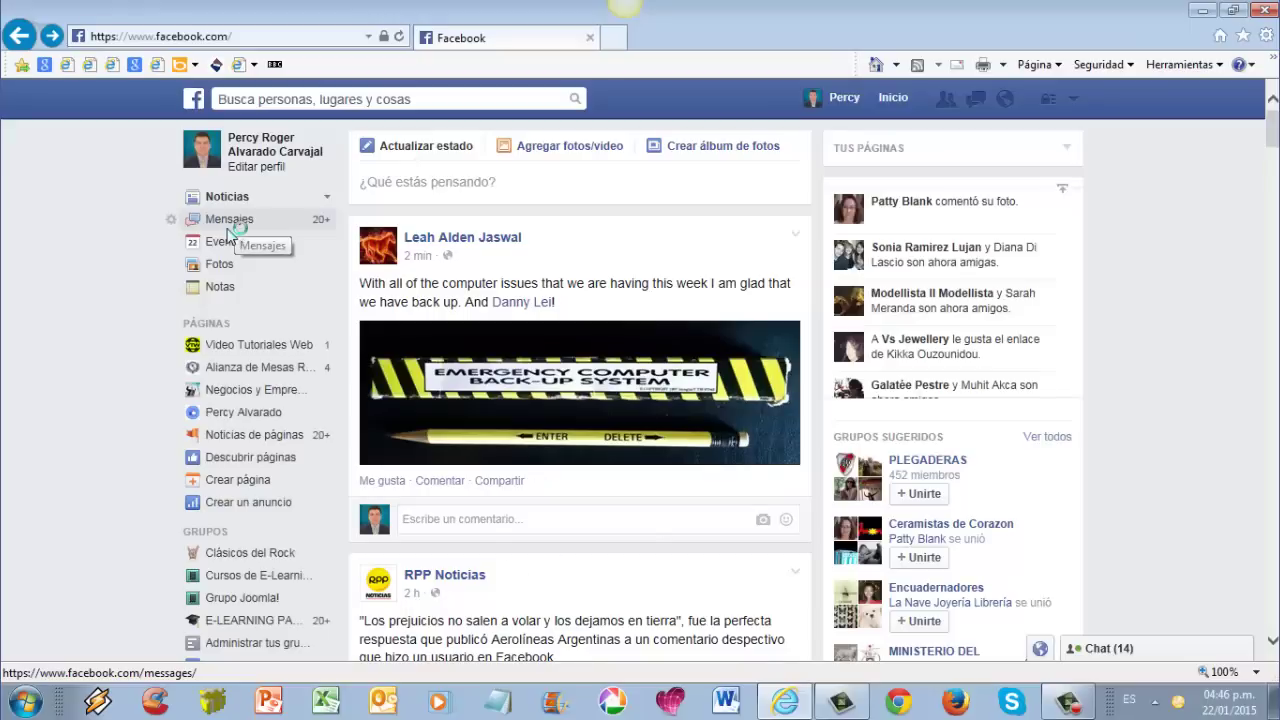
# Step: Show the Mensajes page and view the second and third conversations in the message list
pyautogui.click(230, 230)
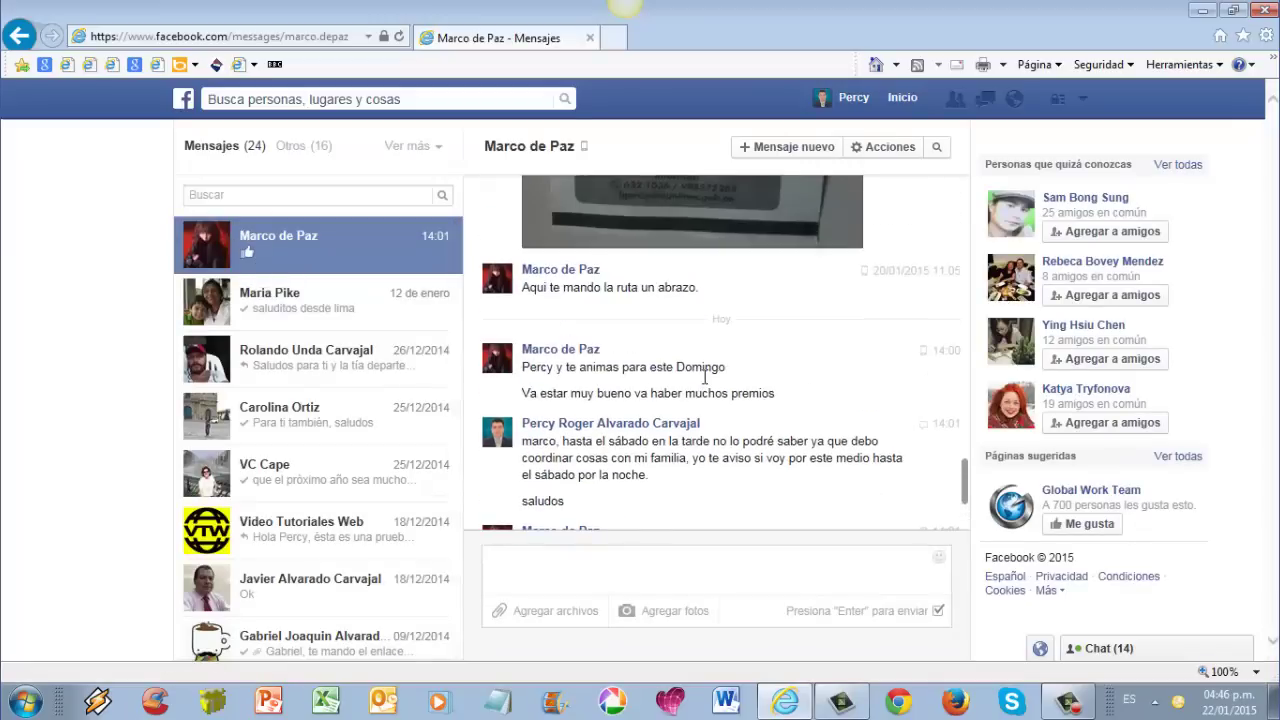
pyautogui.click(335, 318)
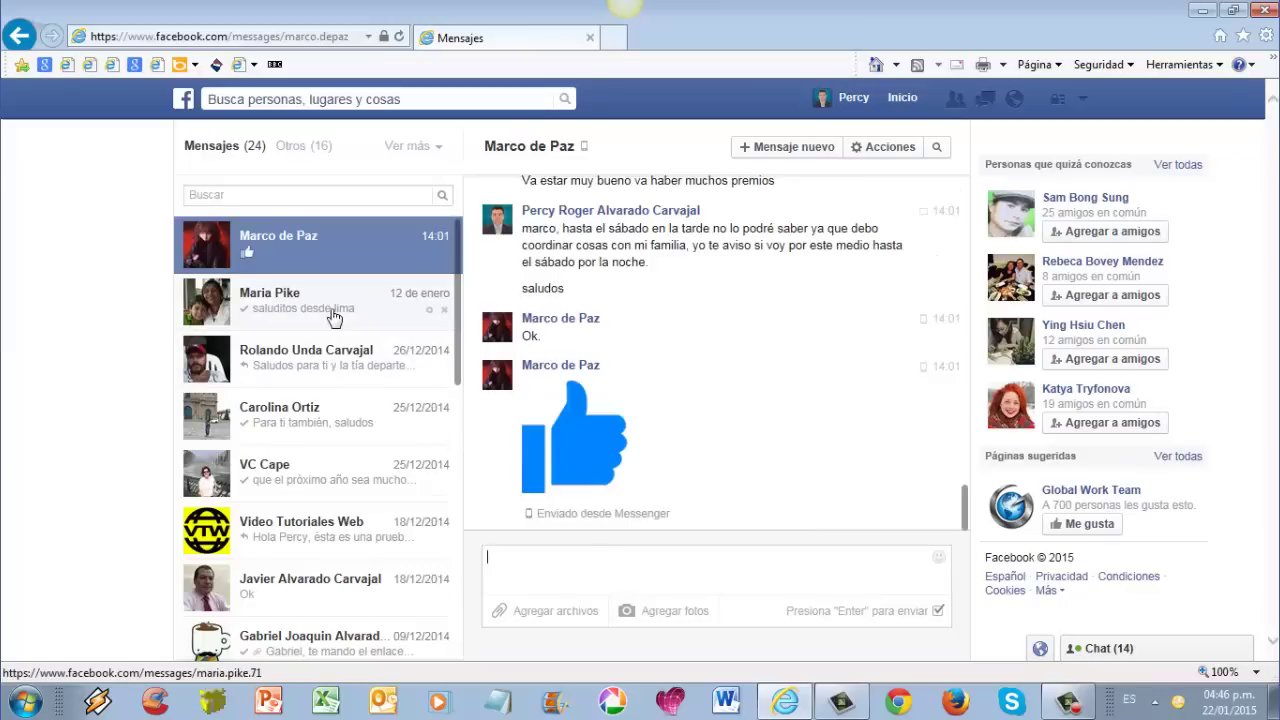
pyautogui.click(357, 366)
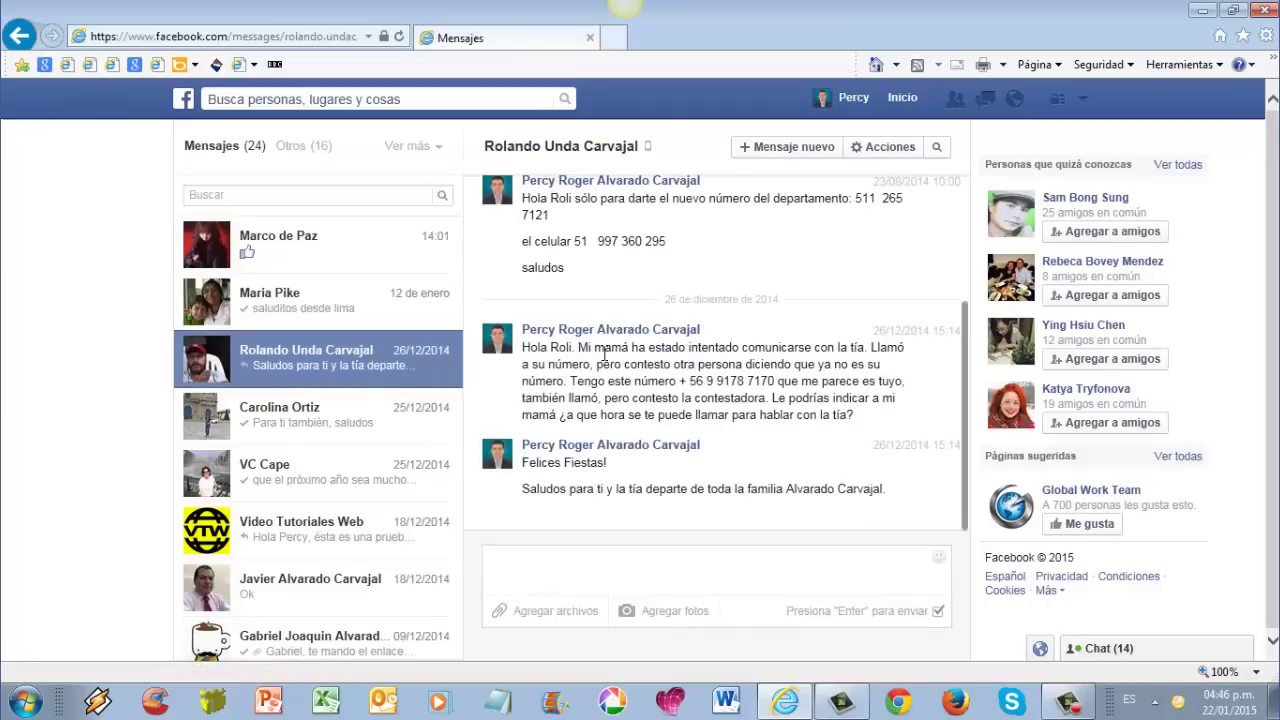
pyautogui.scroll(1, 650, 300)
# Step: Create a new message to a suggested contact and send "Esta es una prueba." followed by "saludos"
pyautogui.click(791, 150)
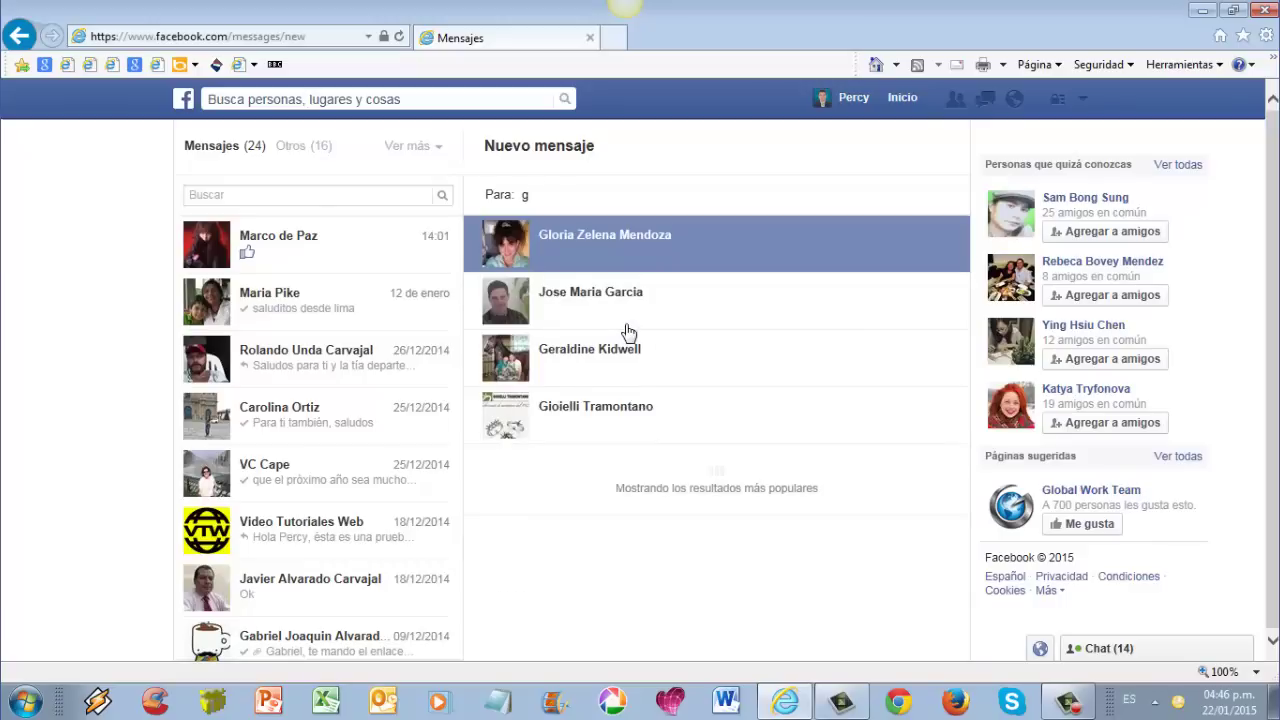
pyautogui.click(615, 315)
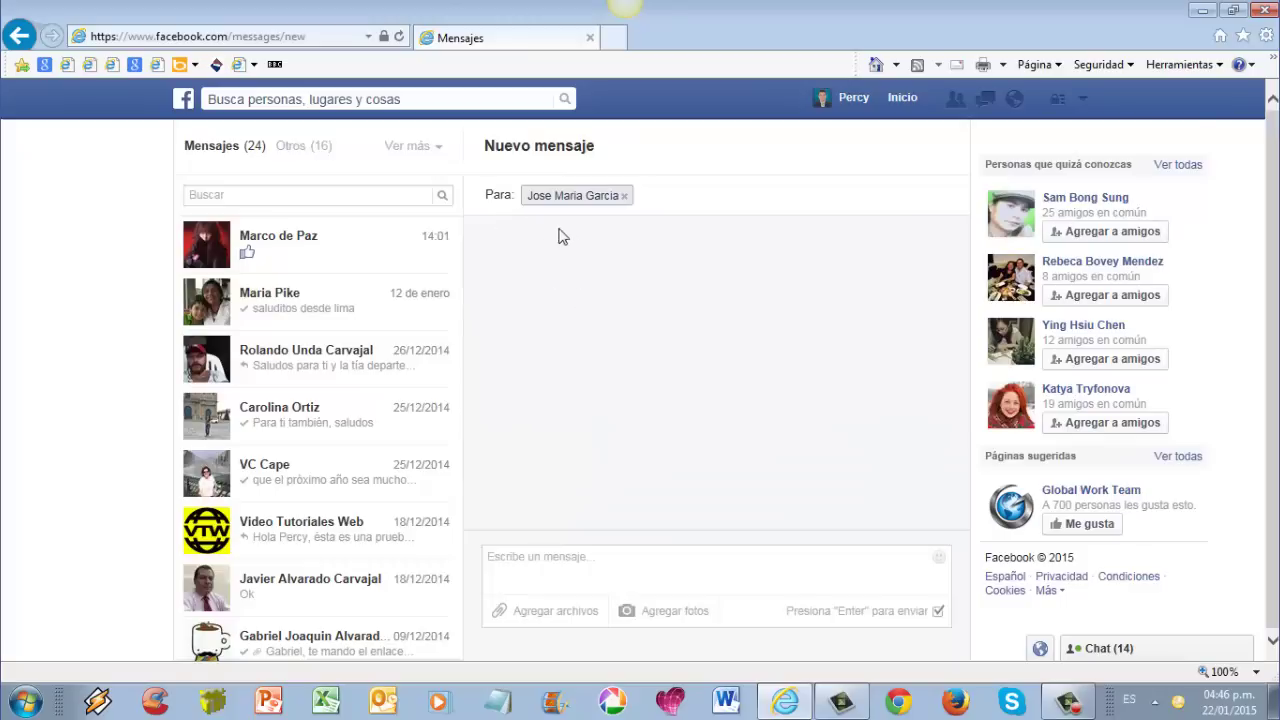
pyautogui.click(543, 577)
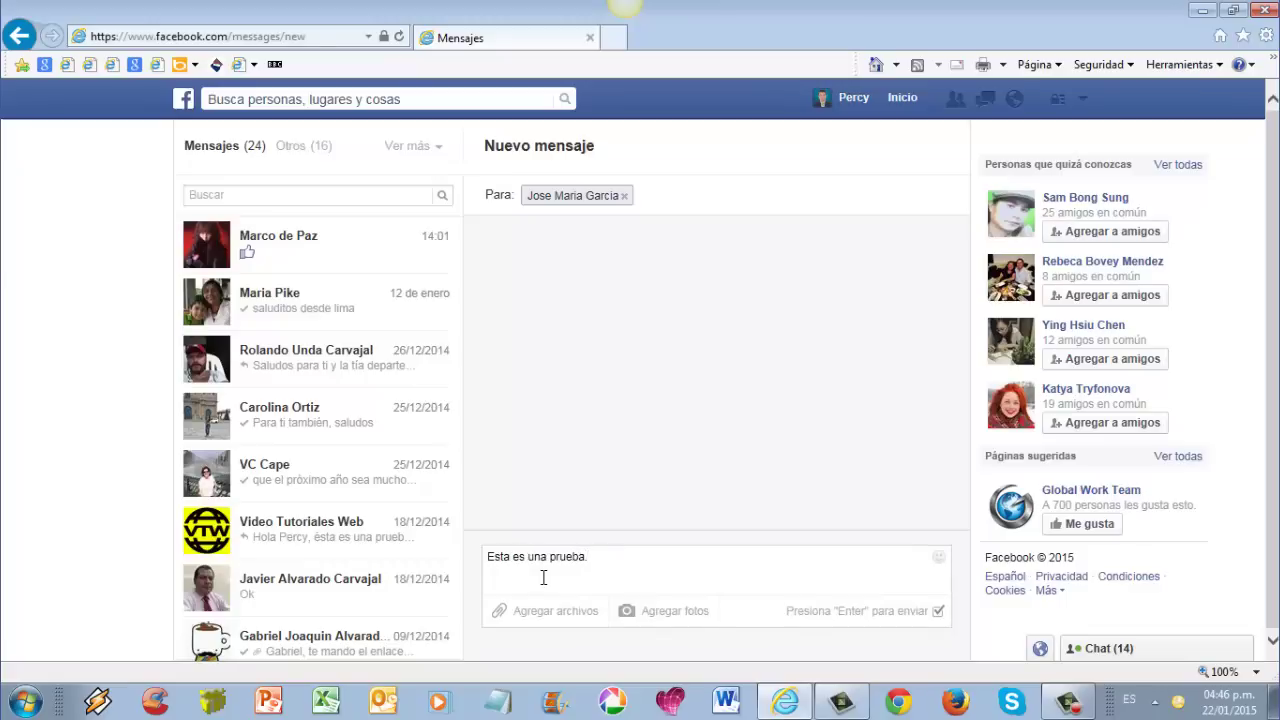
pyautogui.press('Return')
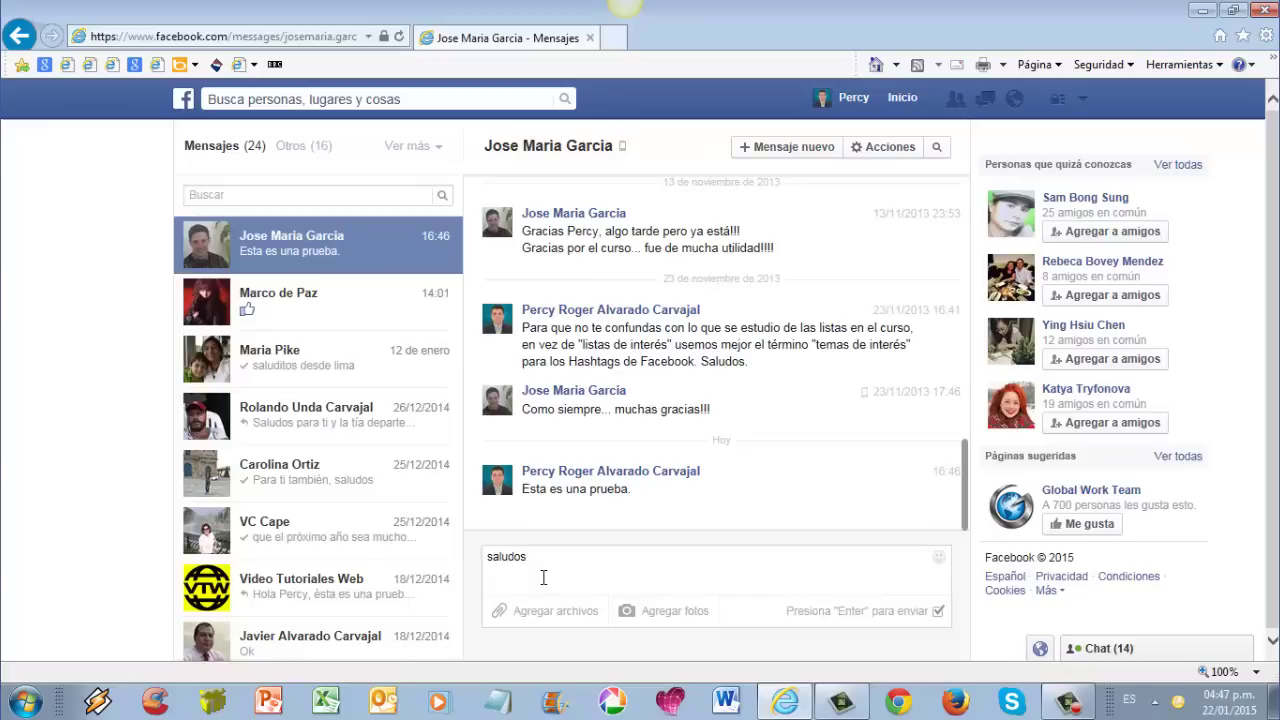
pyautogui.press('Return')
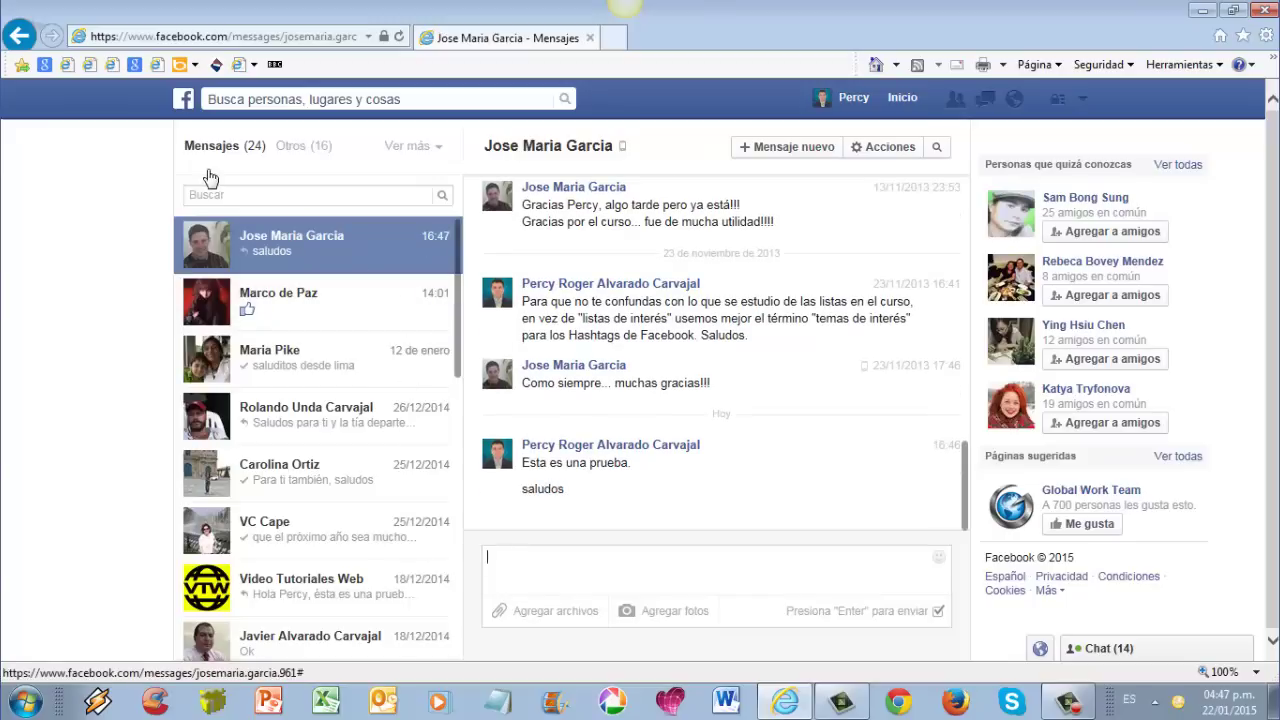
# Step: Return to the home page, go to Eventos and review the Próximos, Calendario and Pasados views
pyautogui.click(905, 97)
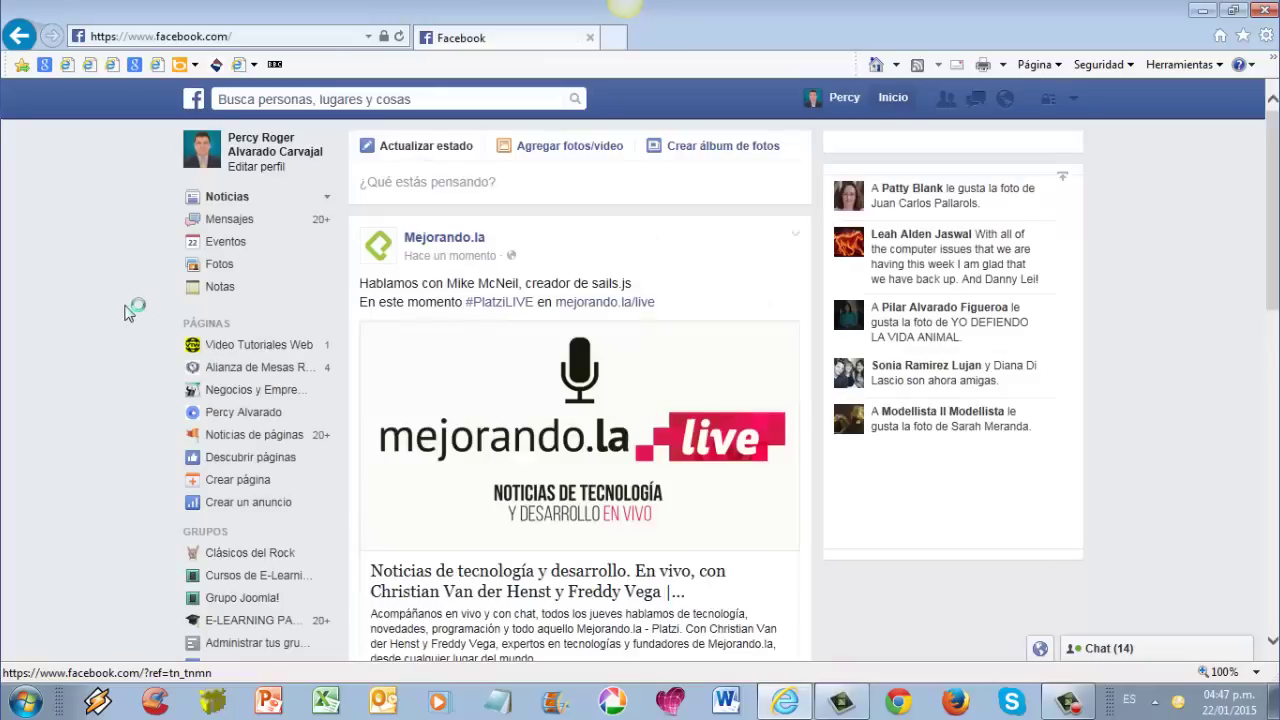
pyautogui.click(228, 248)
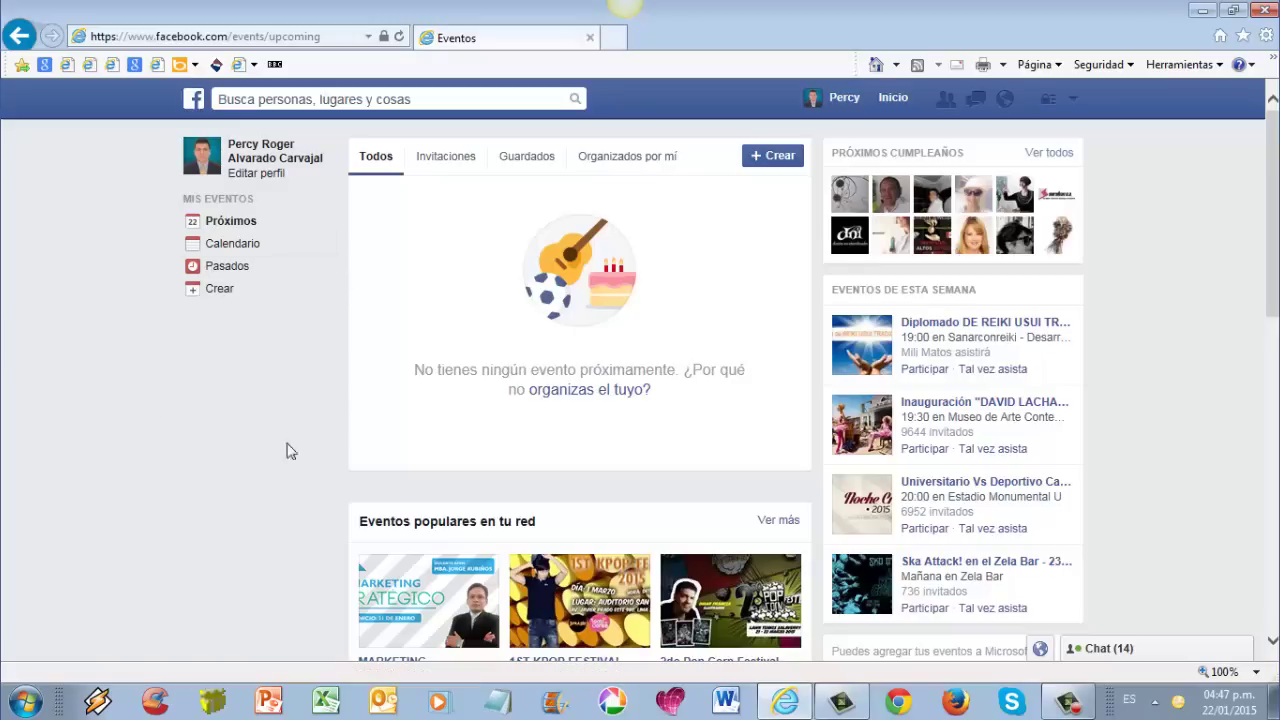
pyautogui.click(238, 221)
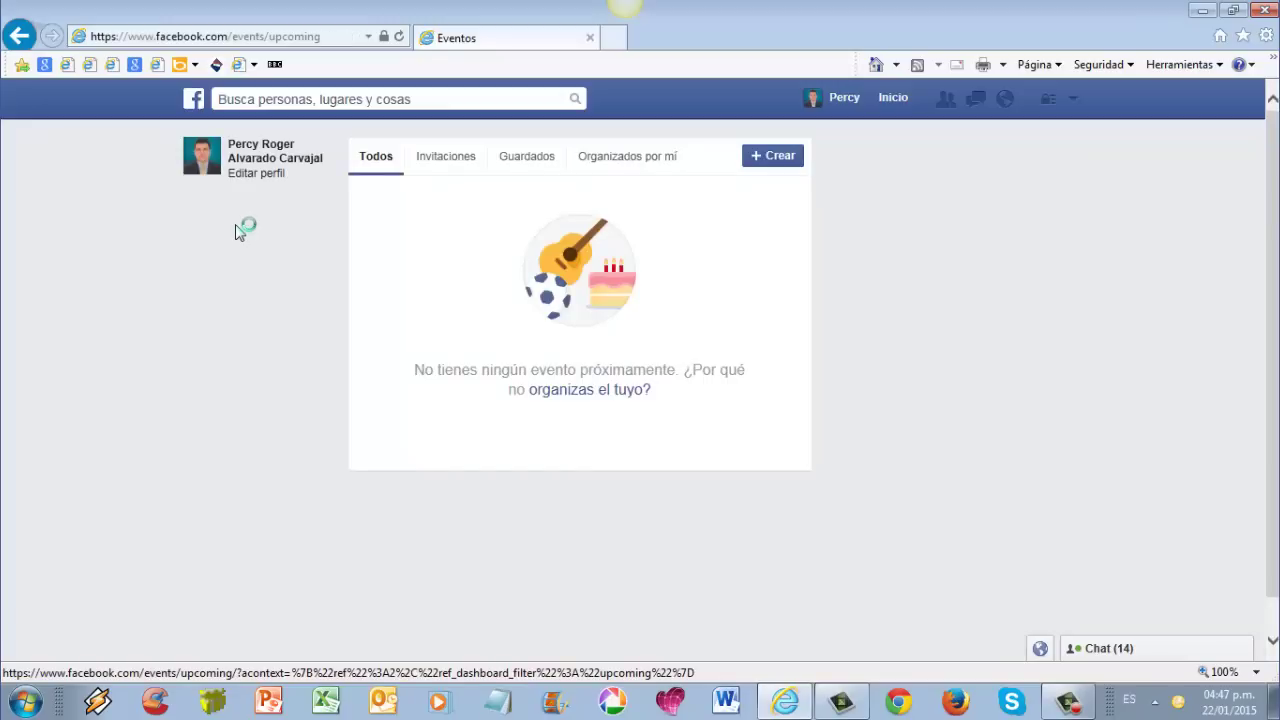
pyautogui.click(230, 247)
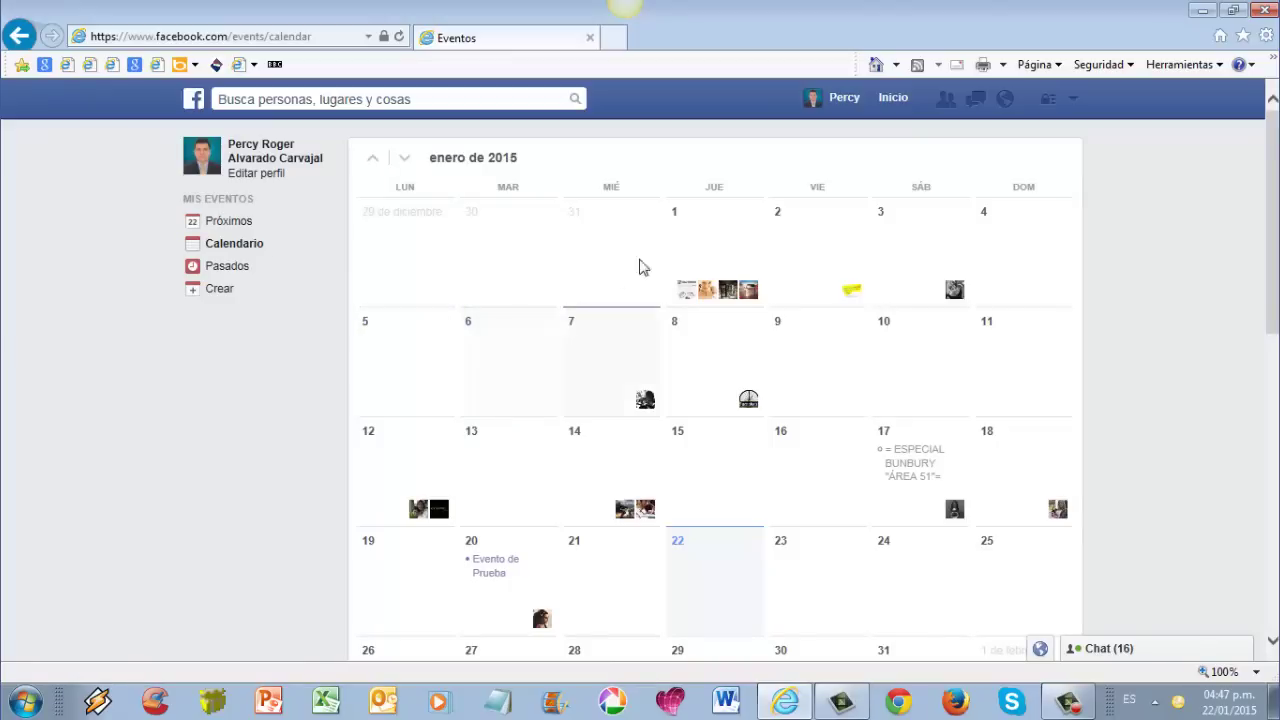
pyautogui.click(242, 276)
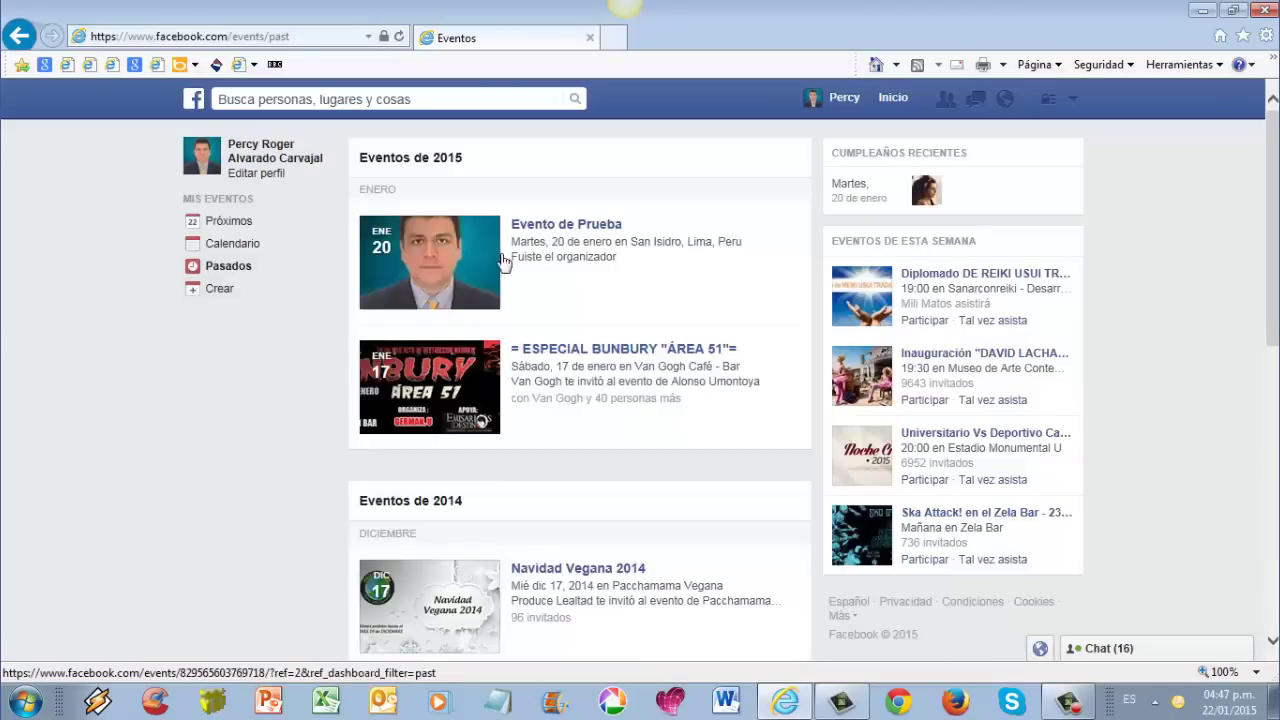
# Step: Start a new event named "Evento de Prueba 2" with the information text "Este es el Evento de Prueba 2."
pyautogui.click(222, 290)
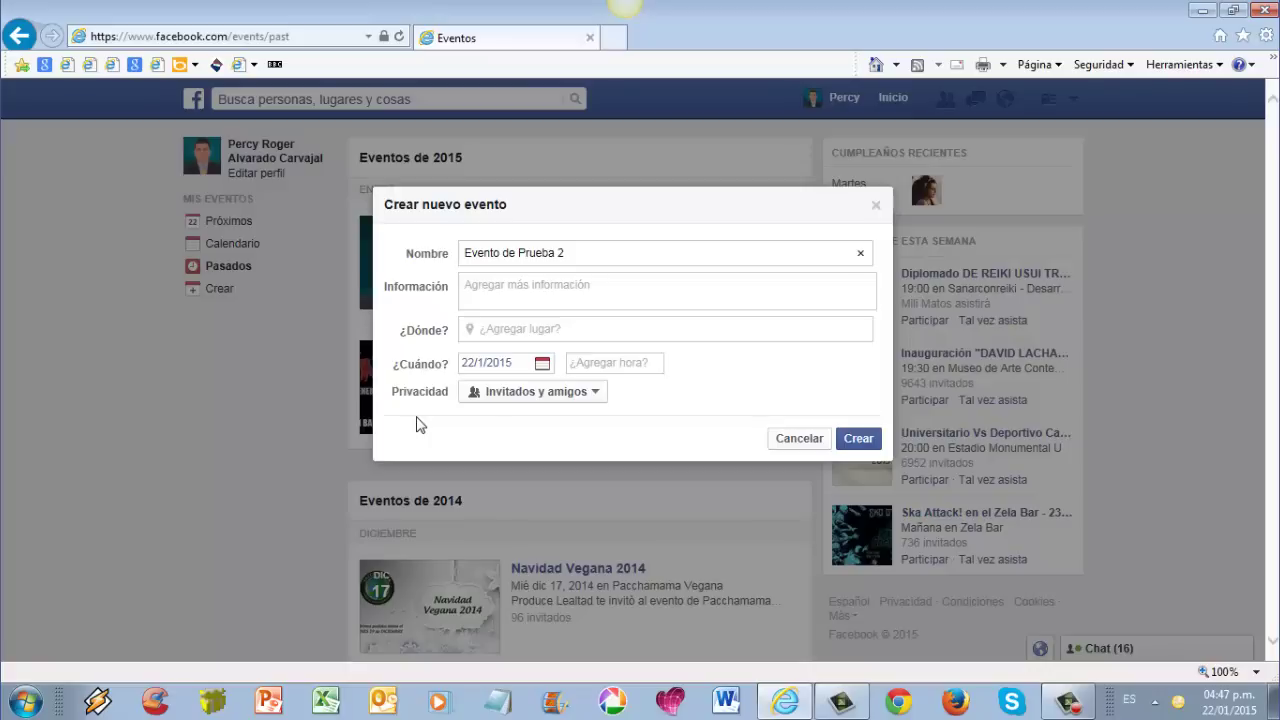
pyautogui.click(508, 301)
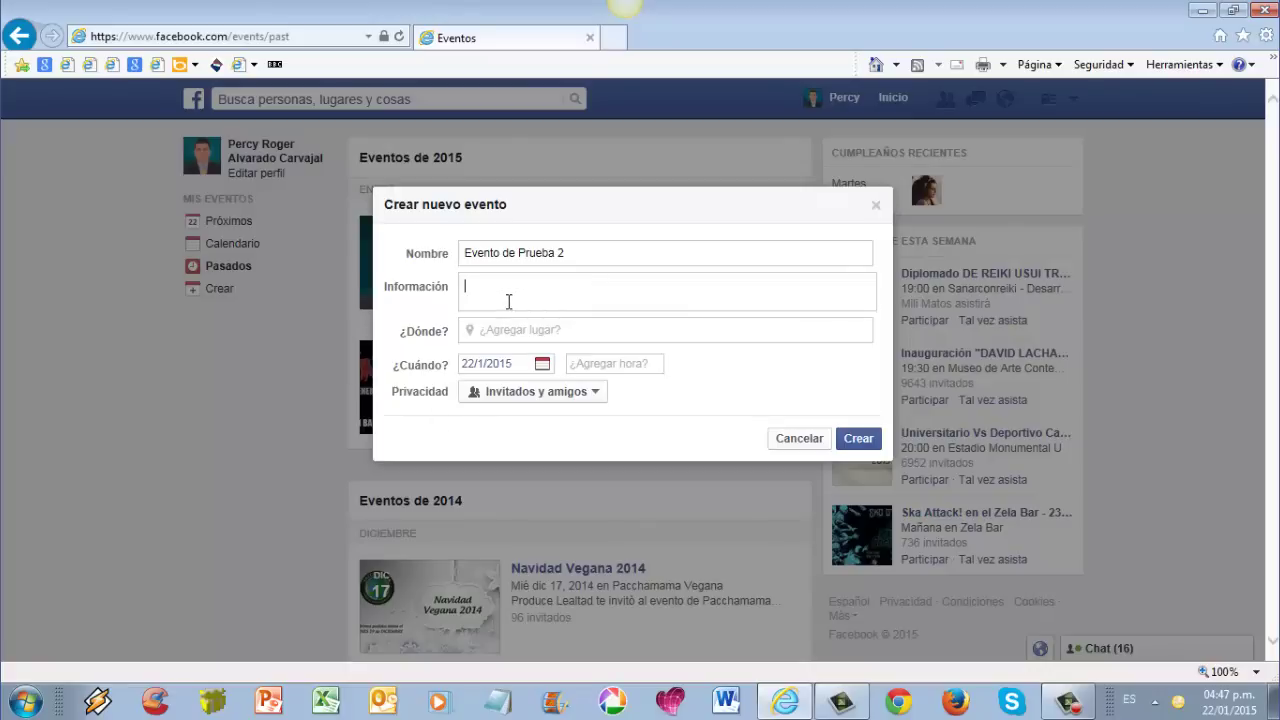
pyautogui.write('Este es el')
pyautogui.moveTo(580, 256); pyautogui.dragTo(432, 261)
pyautogui.hotkey('ctrl', 'c')
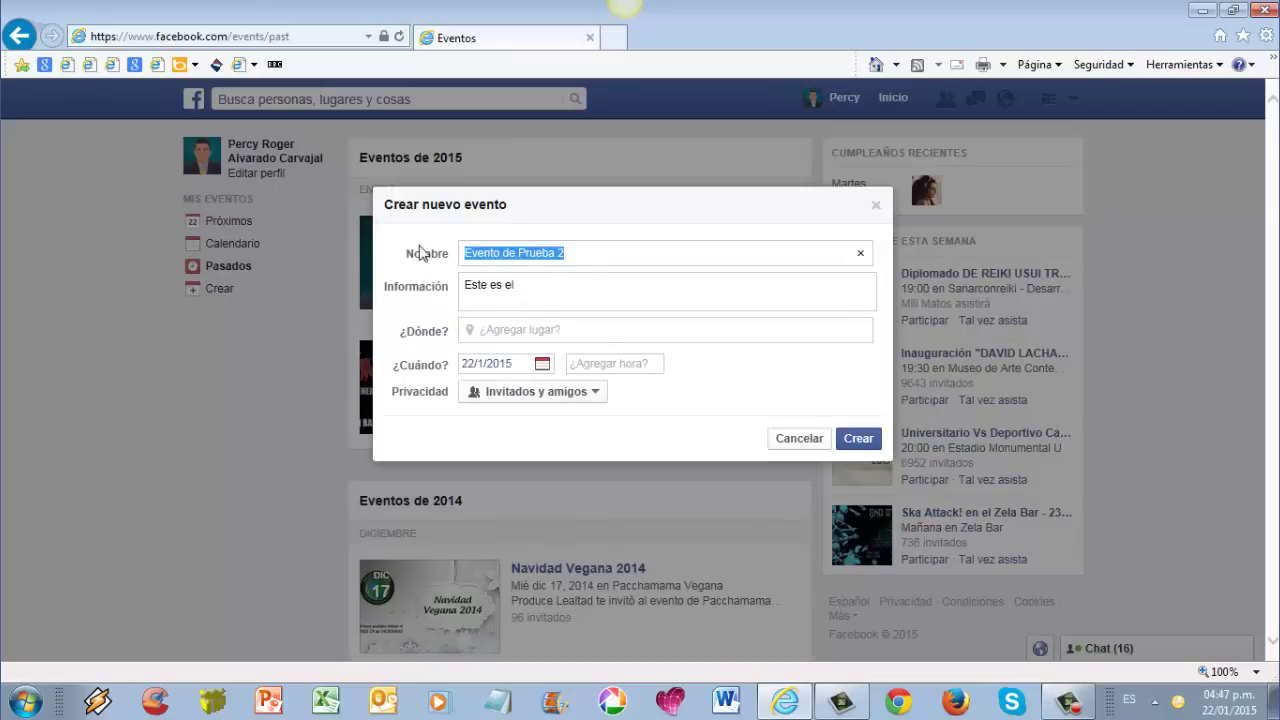
pyautogui.click(600, 289)
pyautogui.hotkey('ctrl', 'v')
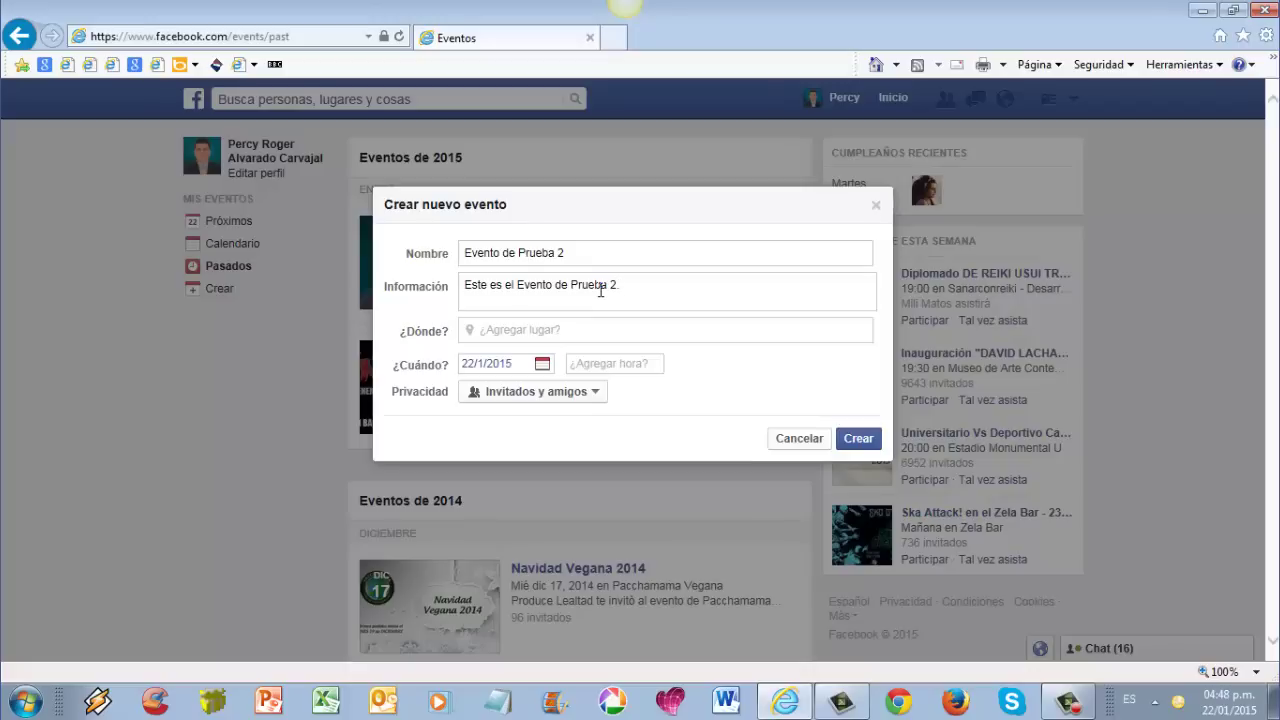
# Step: Set the new event's location to Lima and its start time to 17:00
pyautogui.click(507, 340)
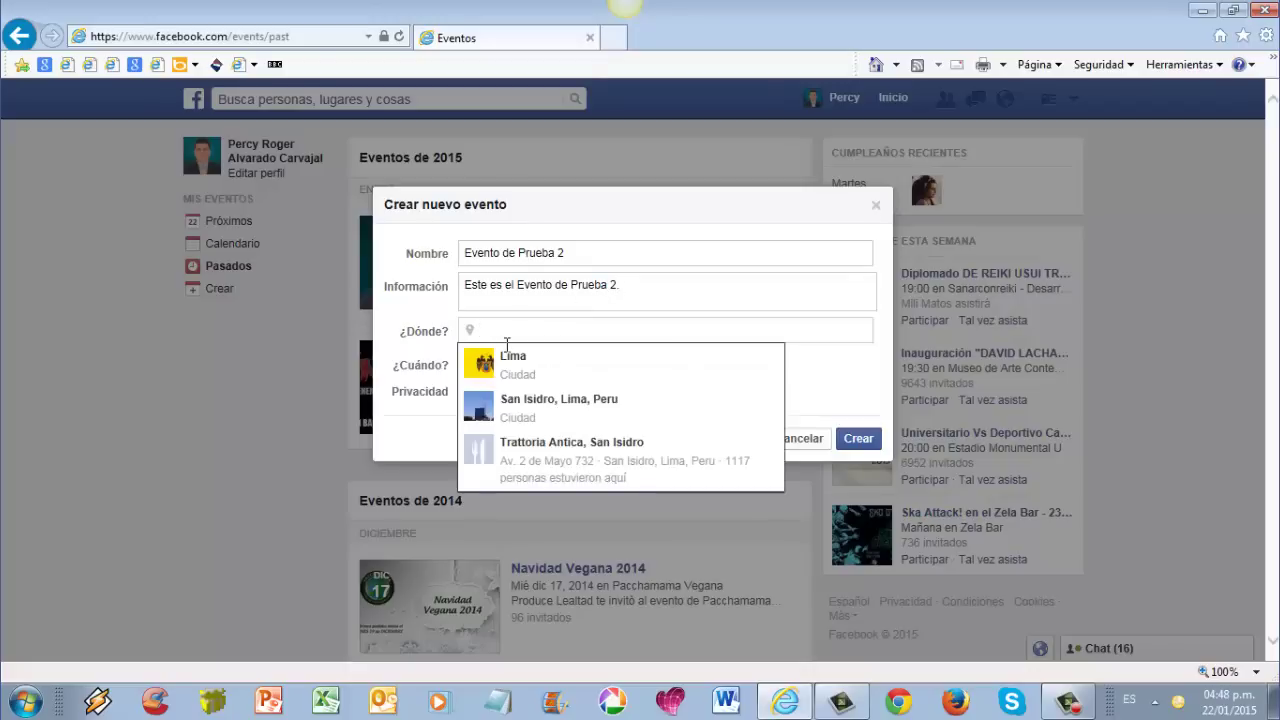
pyautogui.click(510, 368)
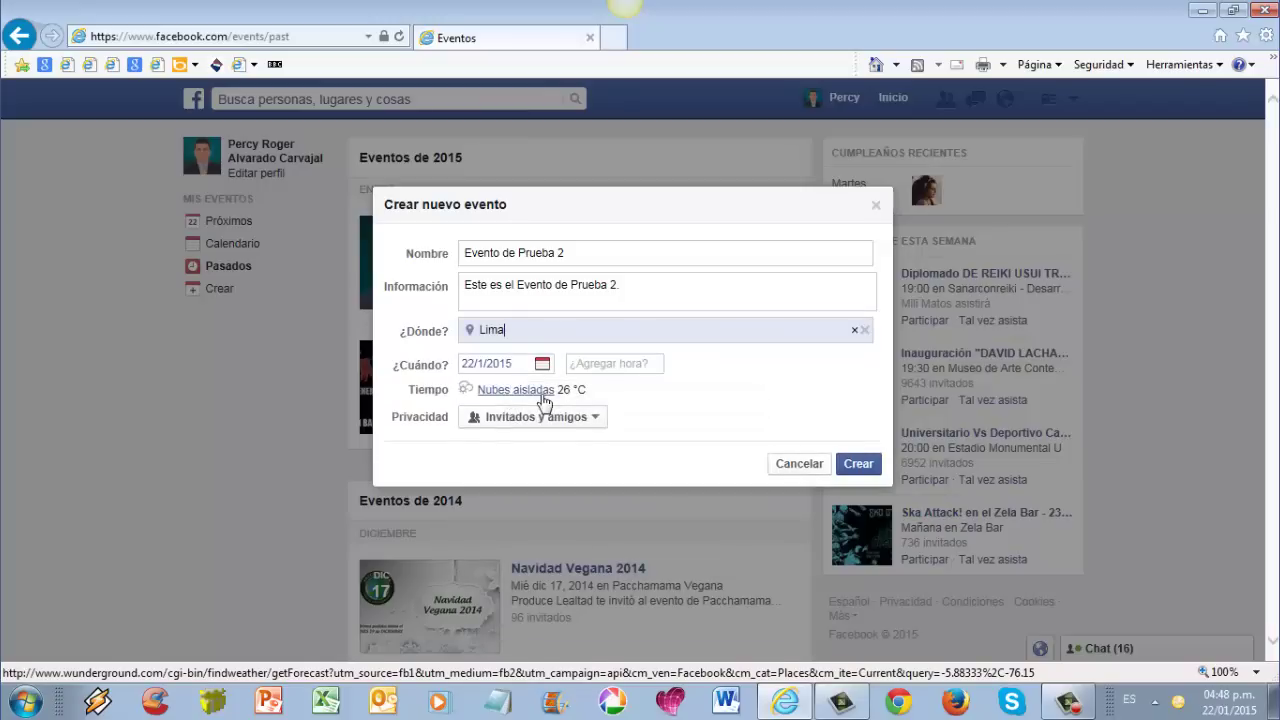
pyautogui.click(605, 372)
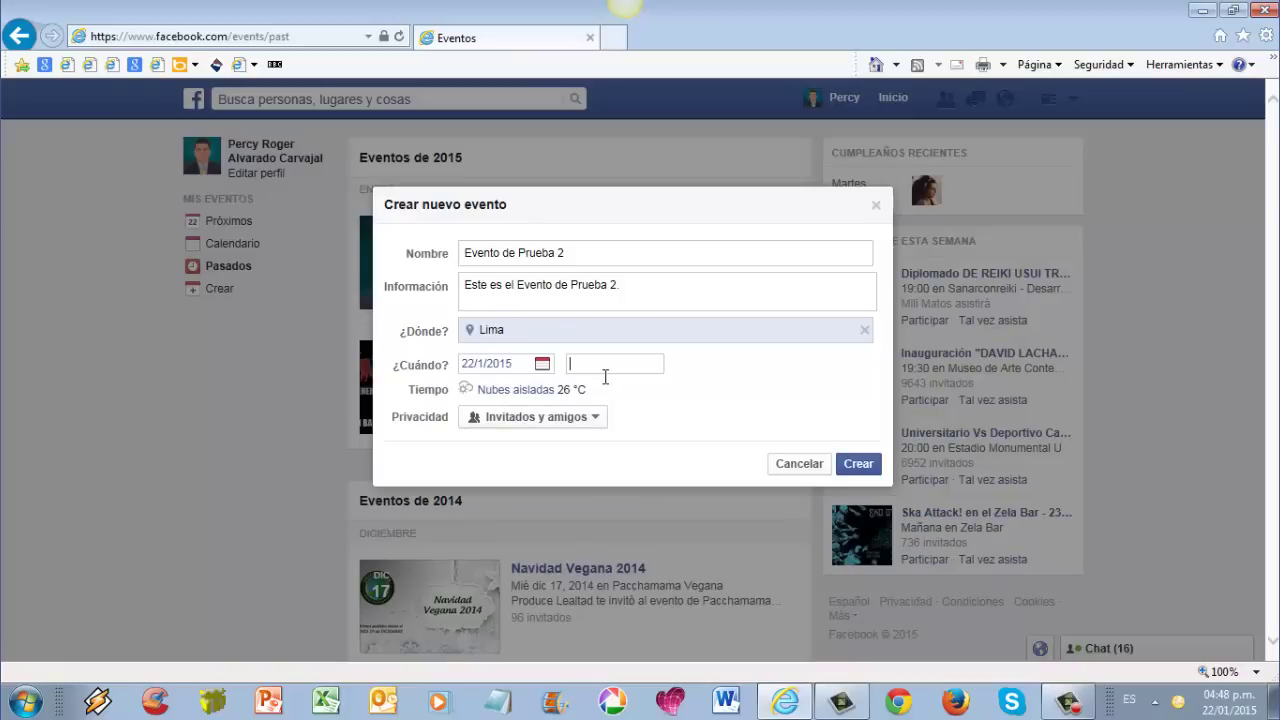
pyautogui.write('17')
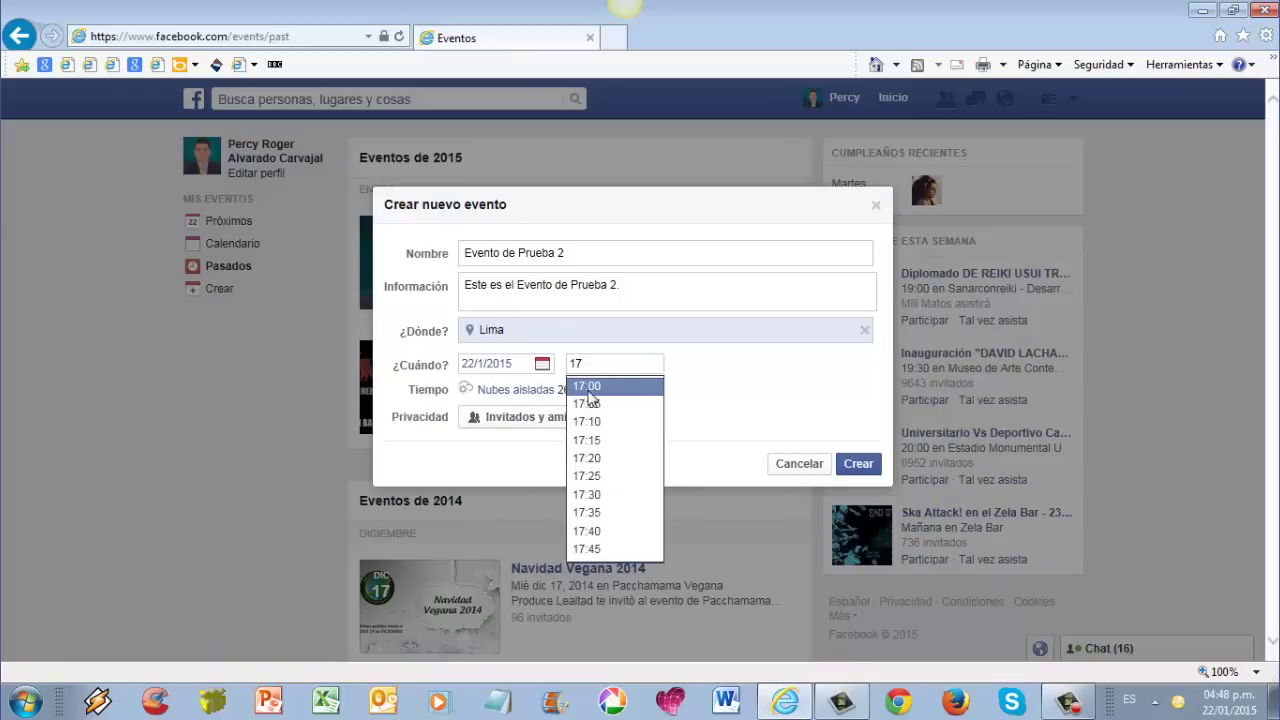
pyautogui.click(588, 389)
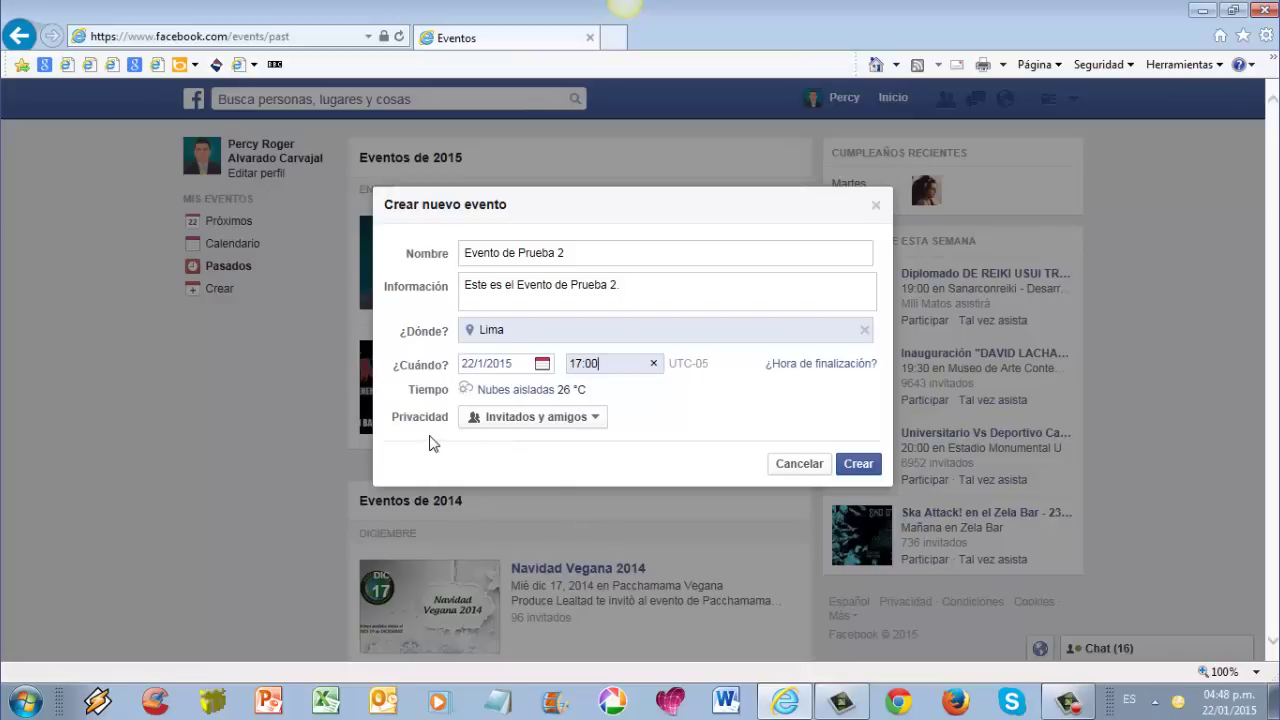
# Step: Set the event's privacy to Invitación abierta and create the event
pyautogui.click(598, 421)
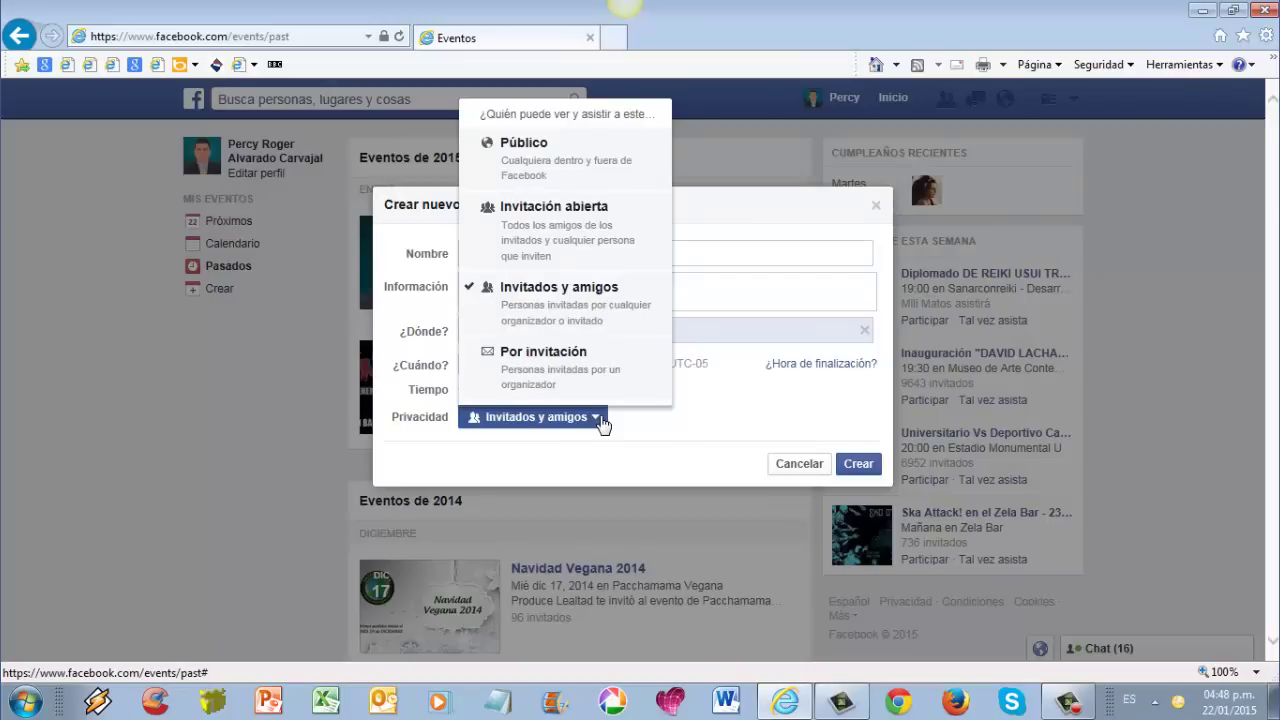
pyautogui.click(551, 227)
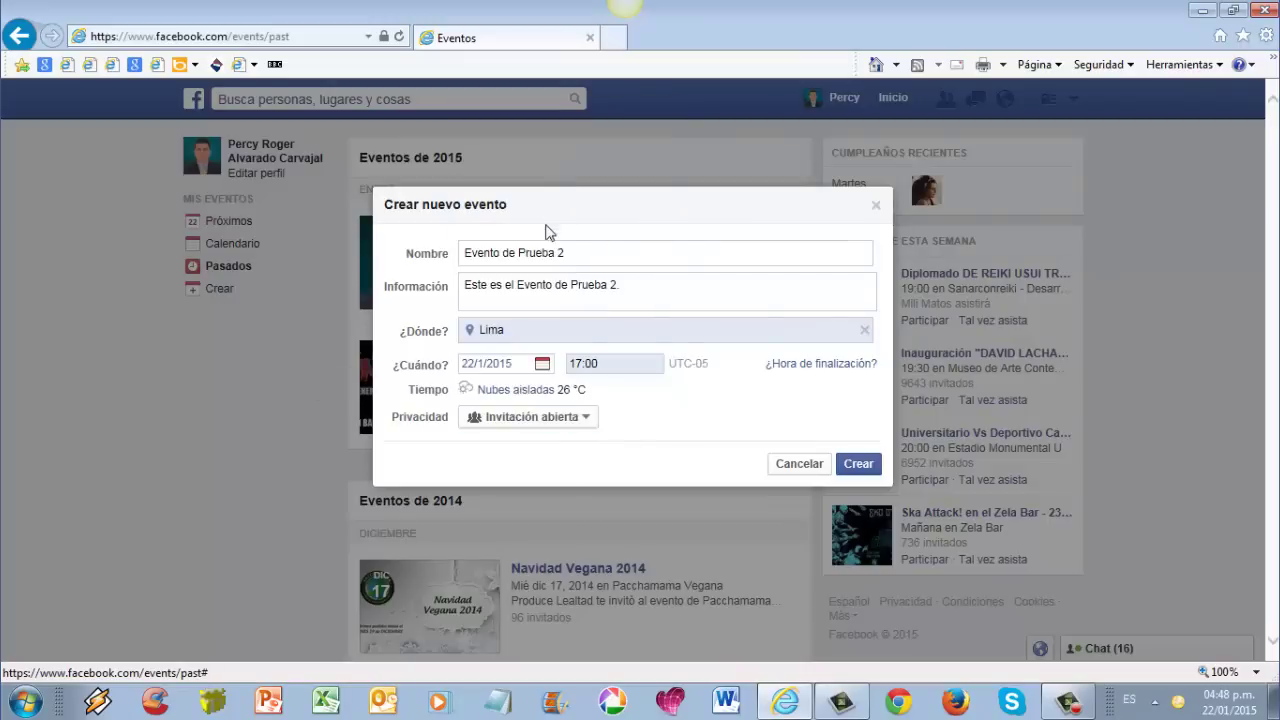
pyautogui.click(856, 468)
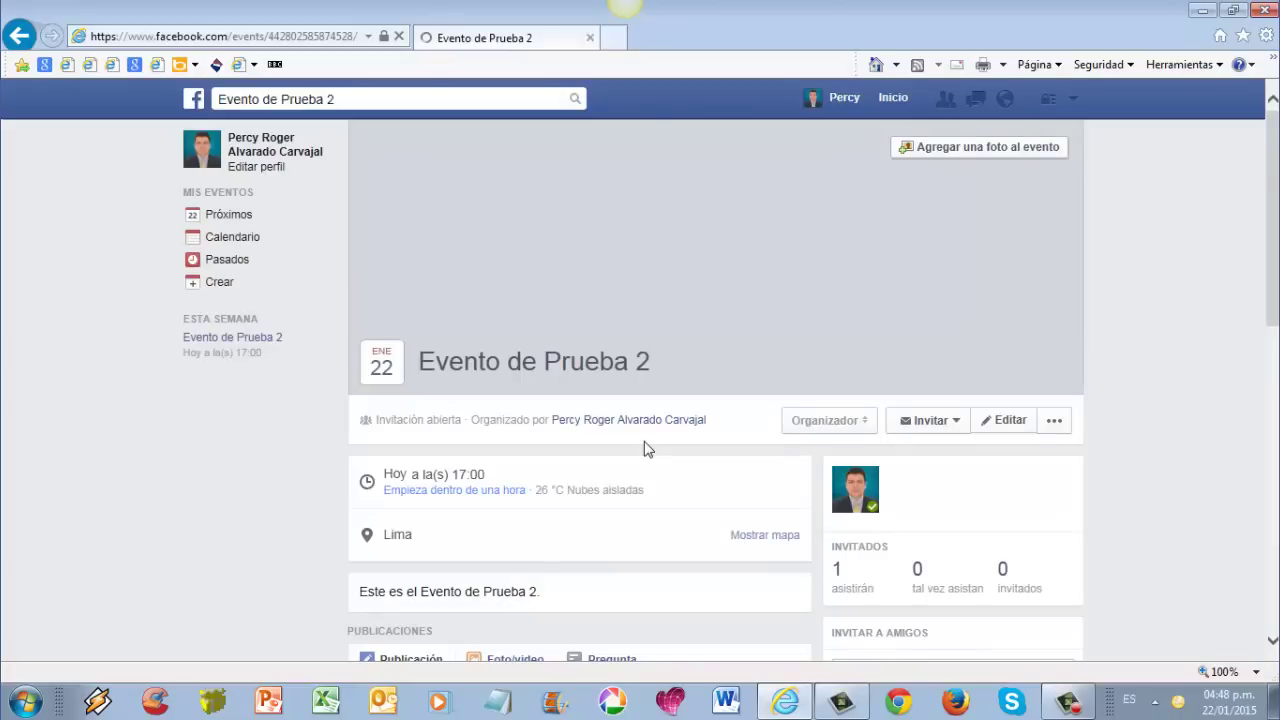
# Step: Add the group photo of men wearing lanyards from the account's own photos as the event photo and save the changes
pyautogui.click(979, 153)
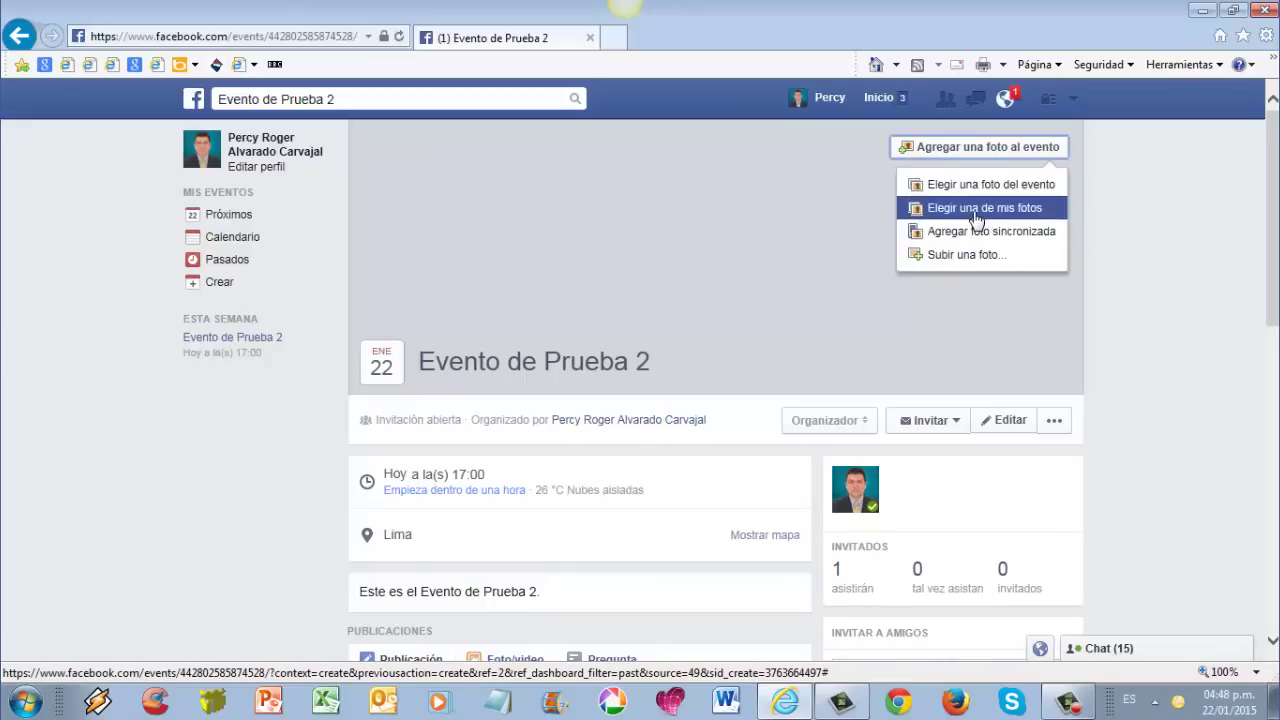
pyautogui.click(971, 210)
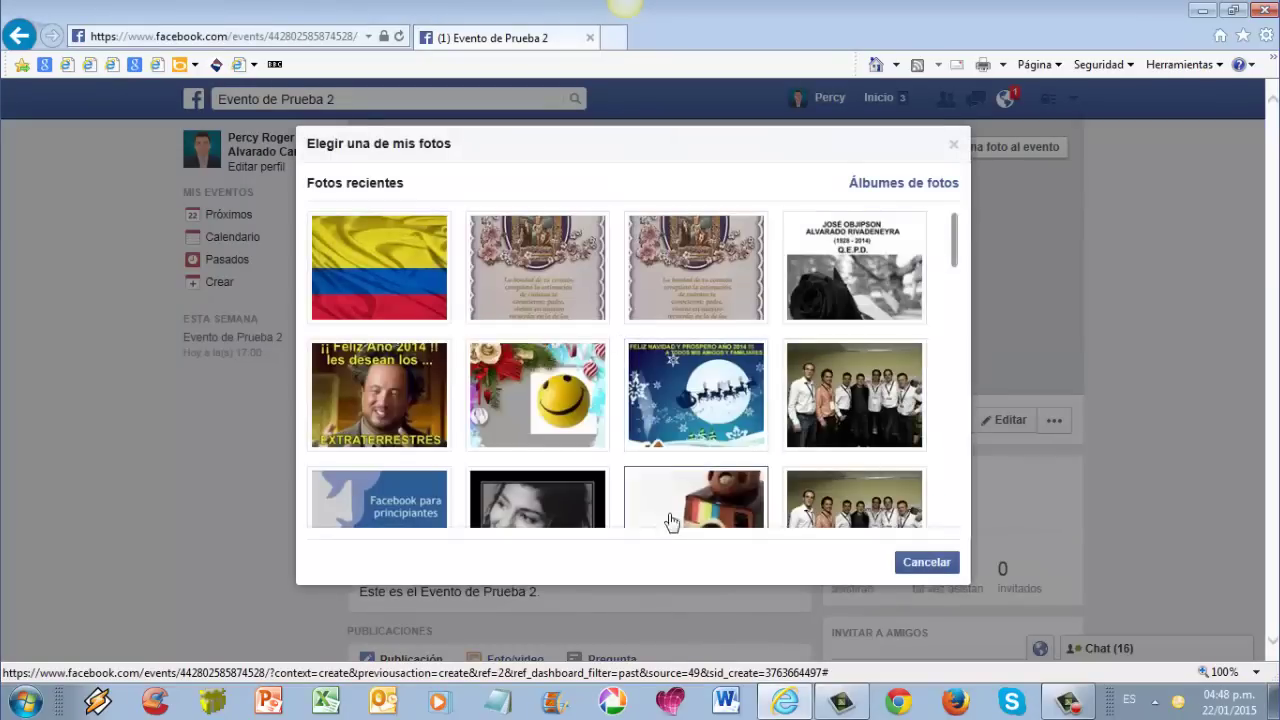
pyautogui.click(848, 408)
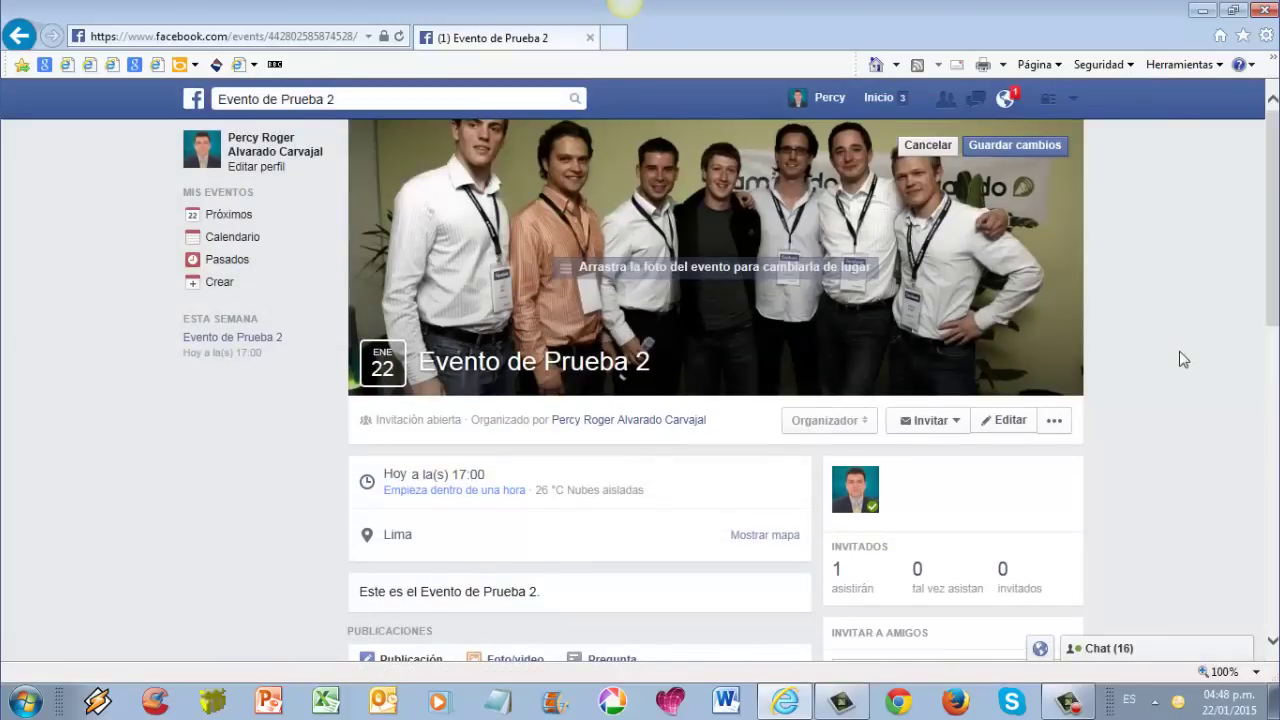
pyautogui.click(1027, 152)
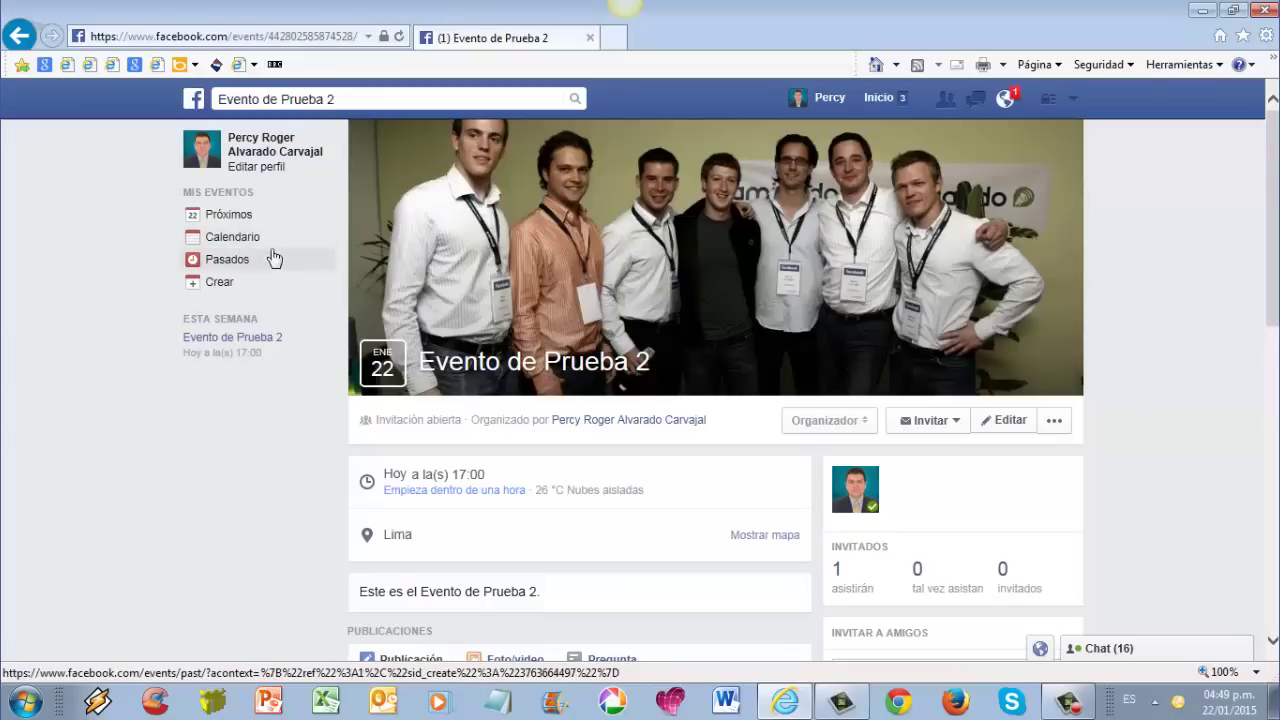
pyautogui.moveTo(705, 187)
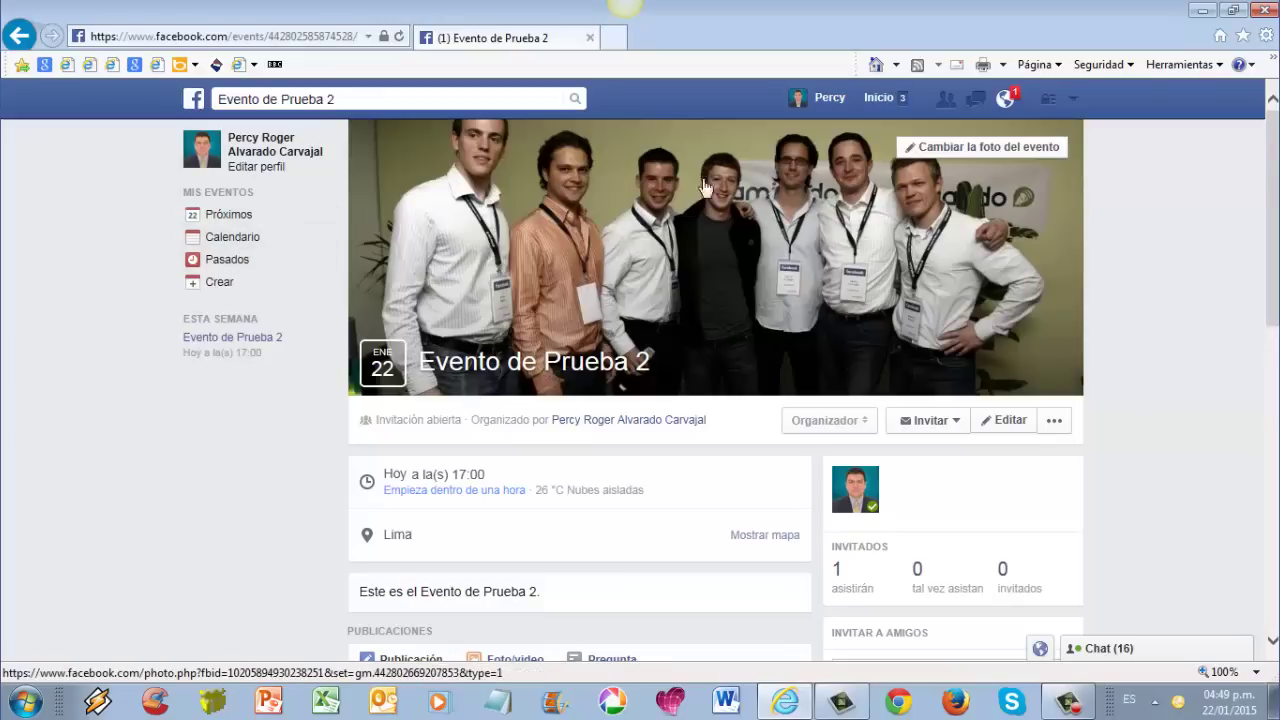
# Step: Return to the home page, open Fotos and look through the photos in which the account owner appears
pyautogui.click(876, 104)
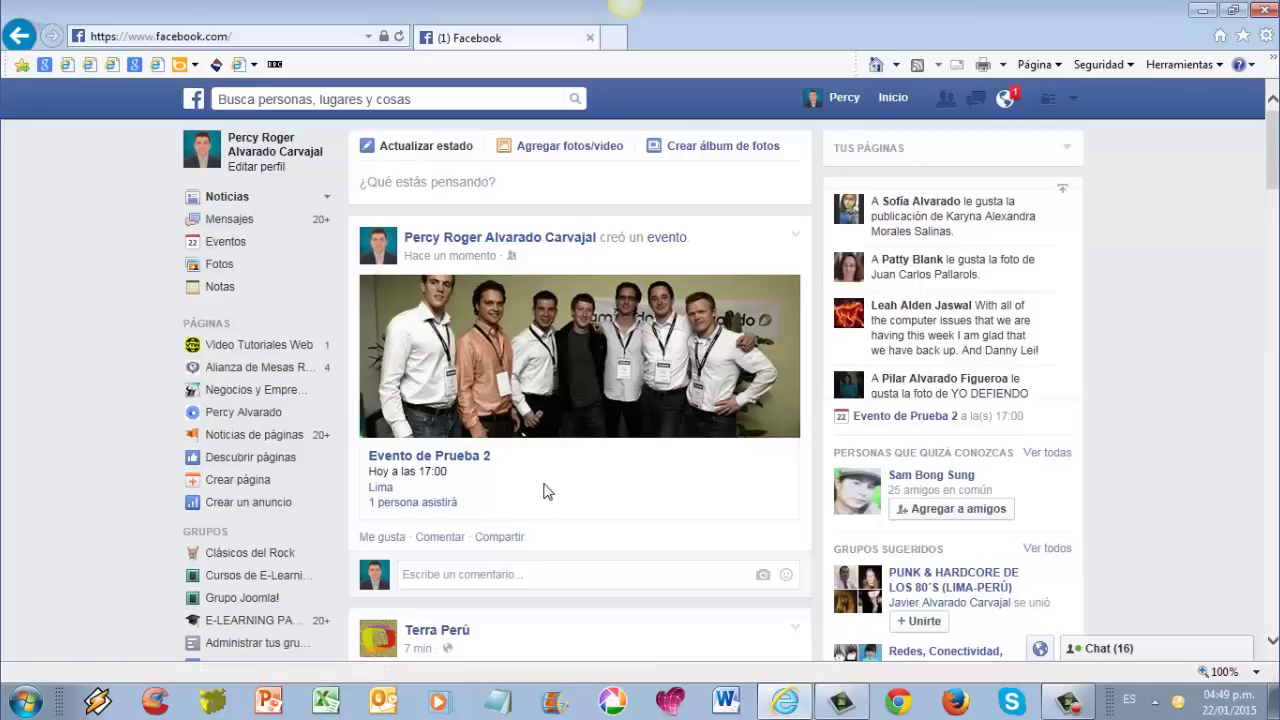
pyautogui.click(218, 268)
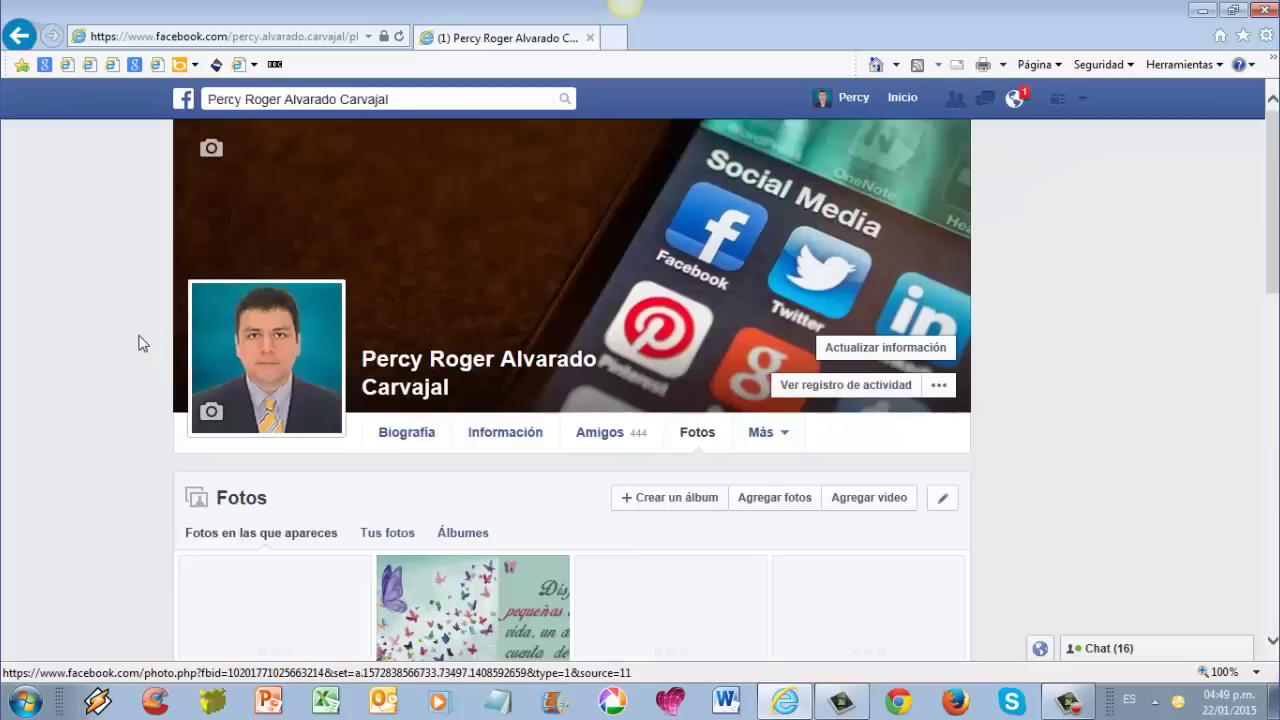
pyautogui.scroll(-5, 140, 343)
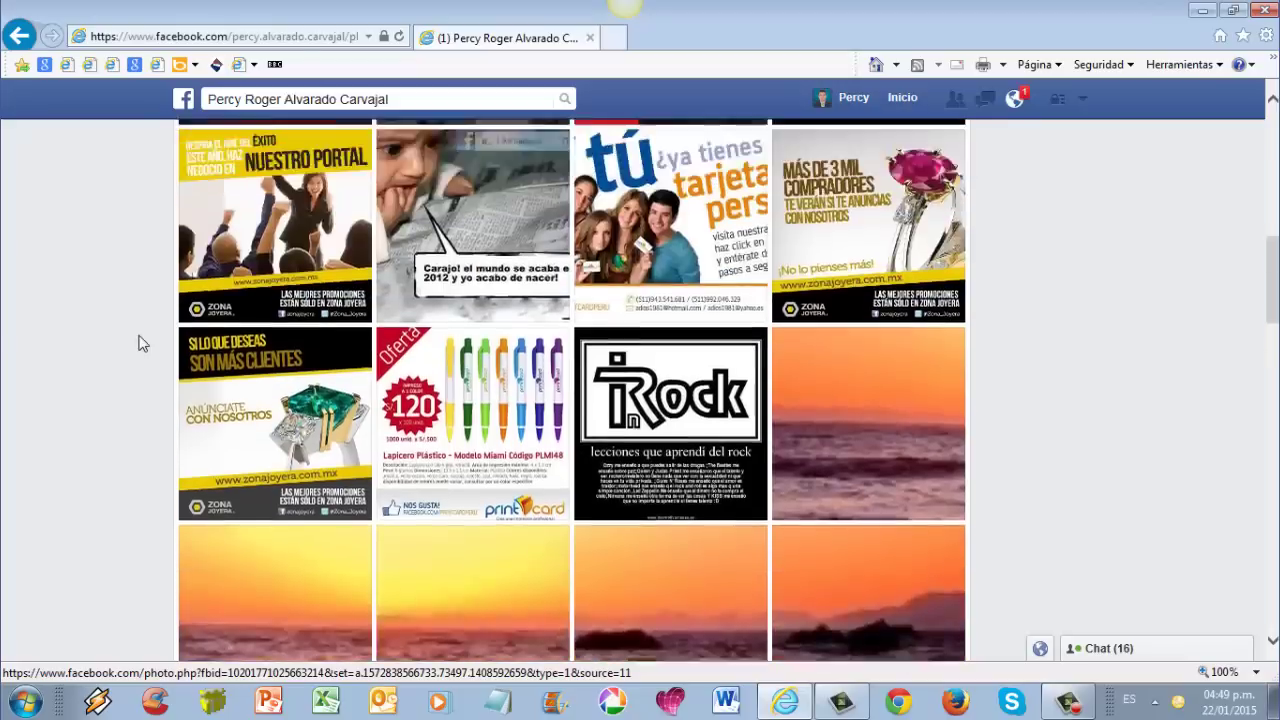
pyautogui.scroll(9, 140, 343)
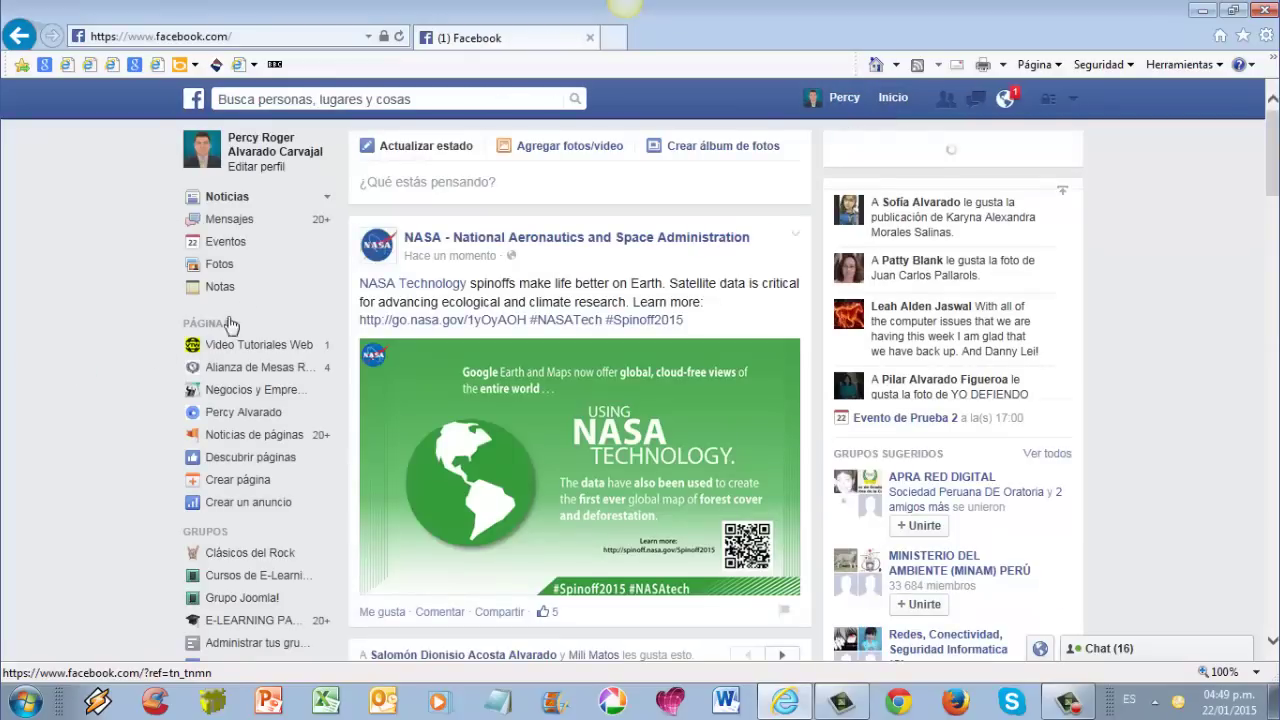
# Step: Open the Notas page from the home page and look through the published notes
pyautogui.click(226, 290)
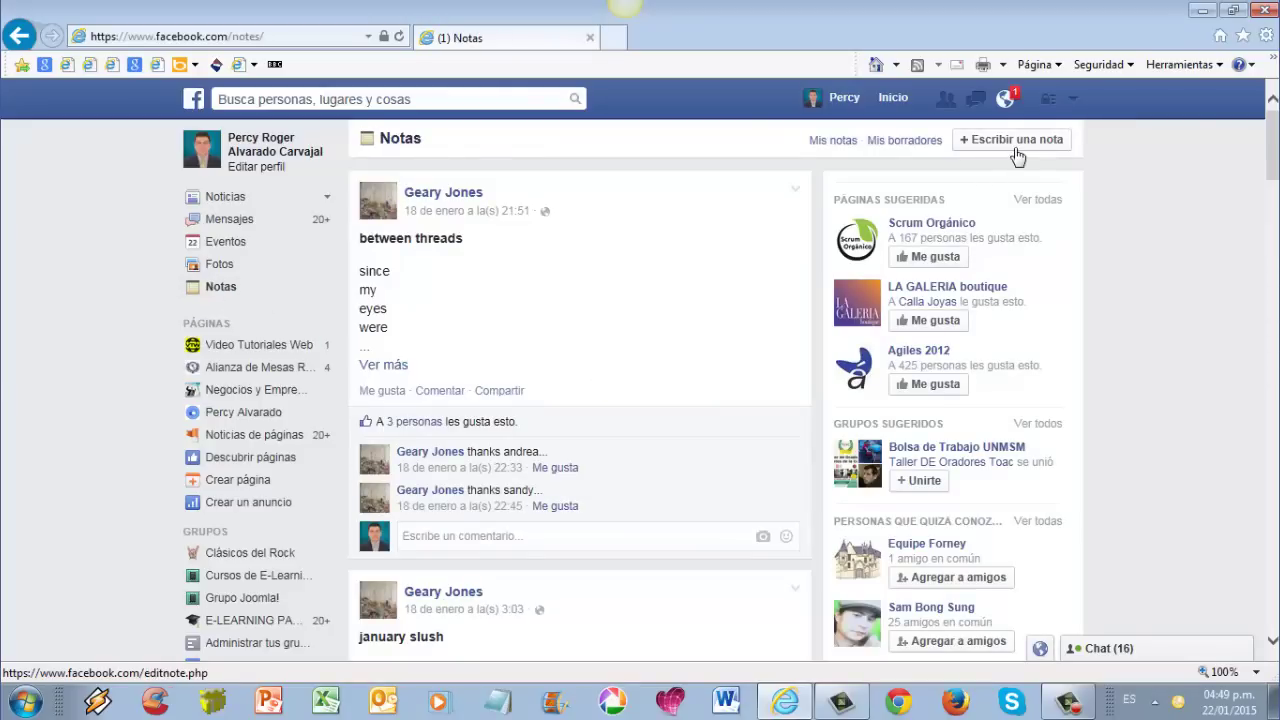
pyautogui.scroll(-4, 590, 360)
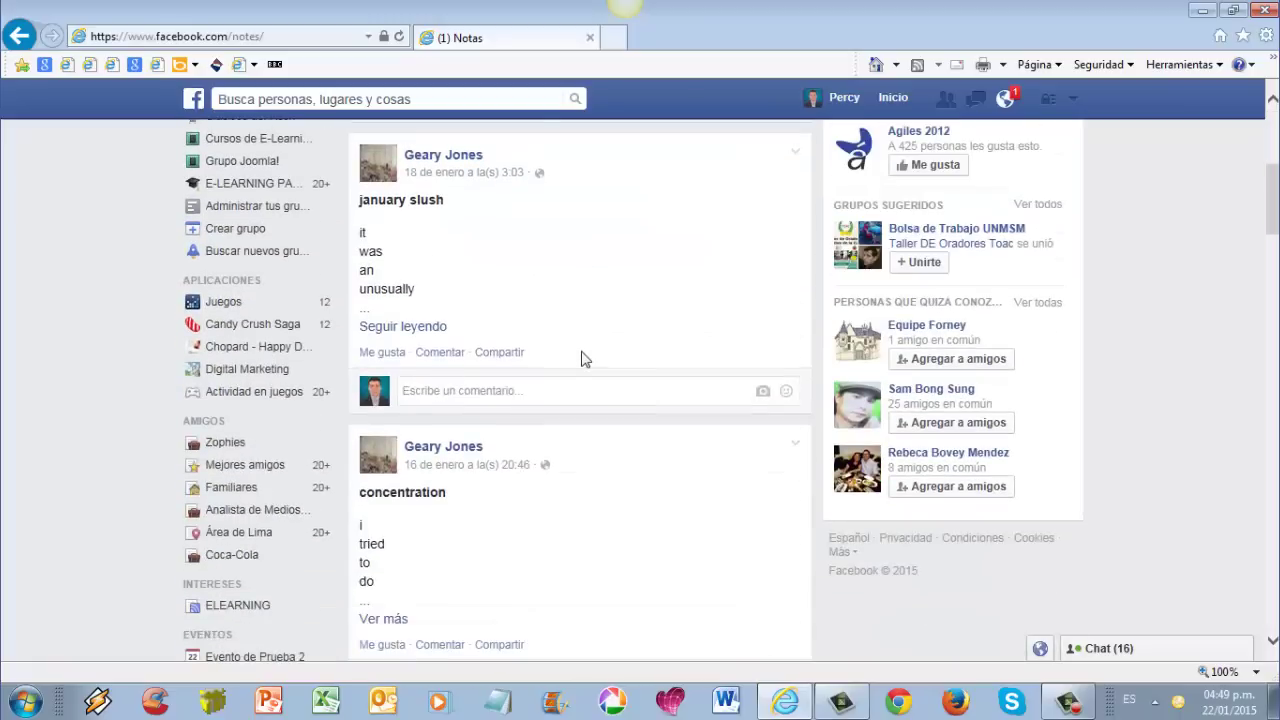
pyautogui.scroll(-10, 585, 360)
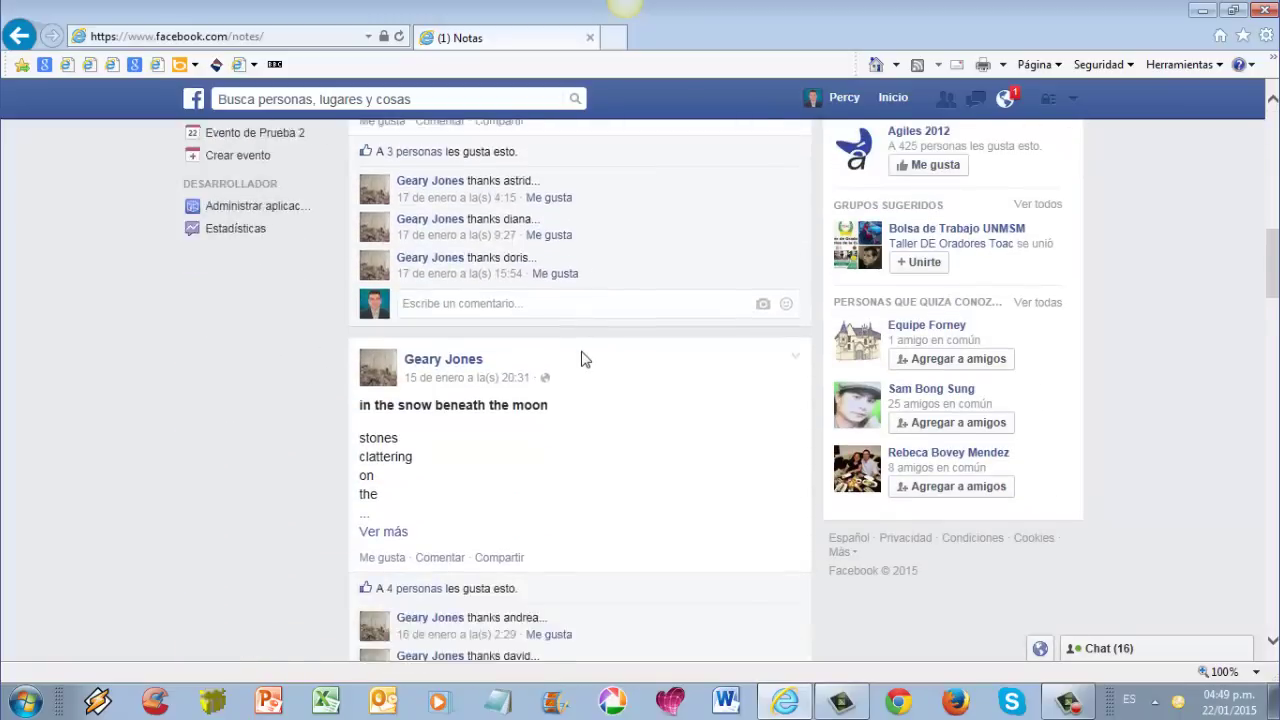
pyautogui.scroll(10, 585, 360)
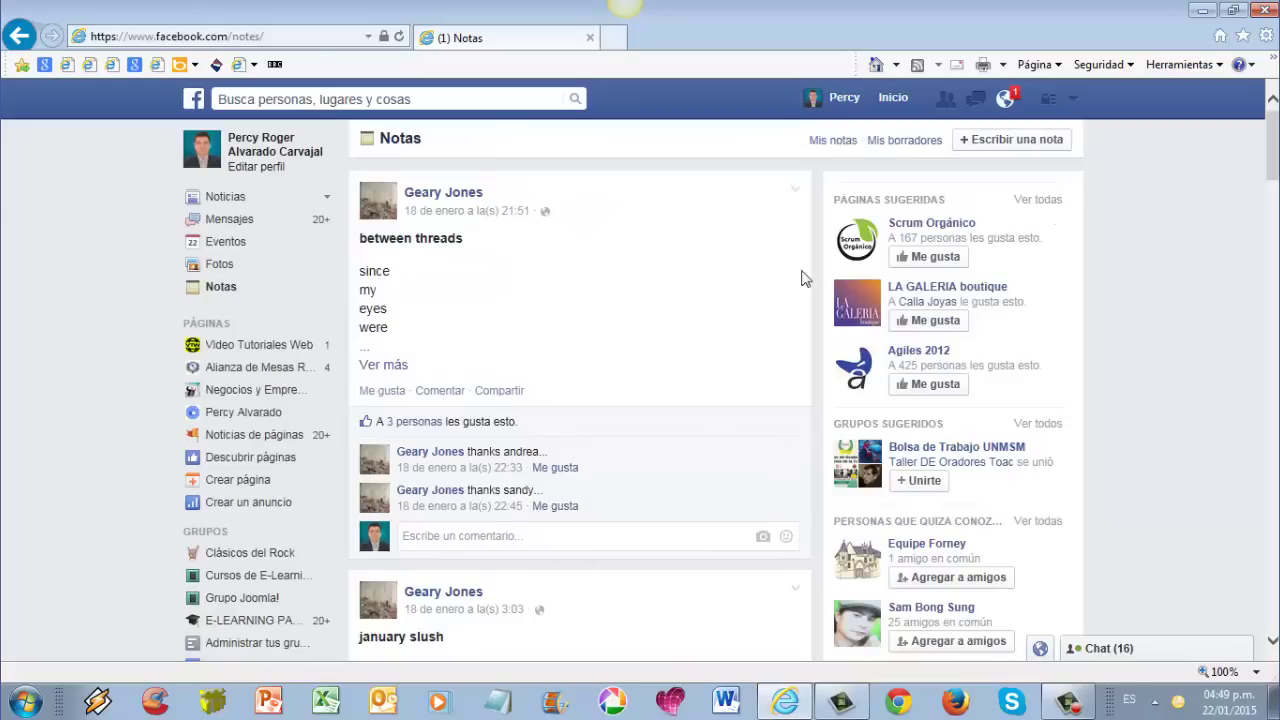
# Step: Start a new note titled "Nota de prueba" with the body text "Esta es una nota de pruieba."
pyautogui.click(1020, 147)
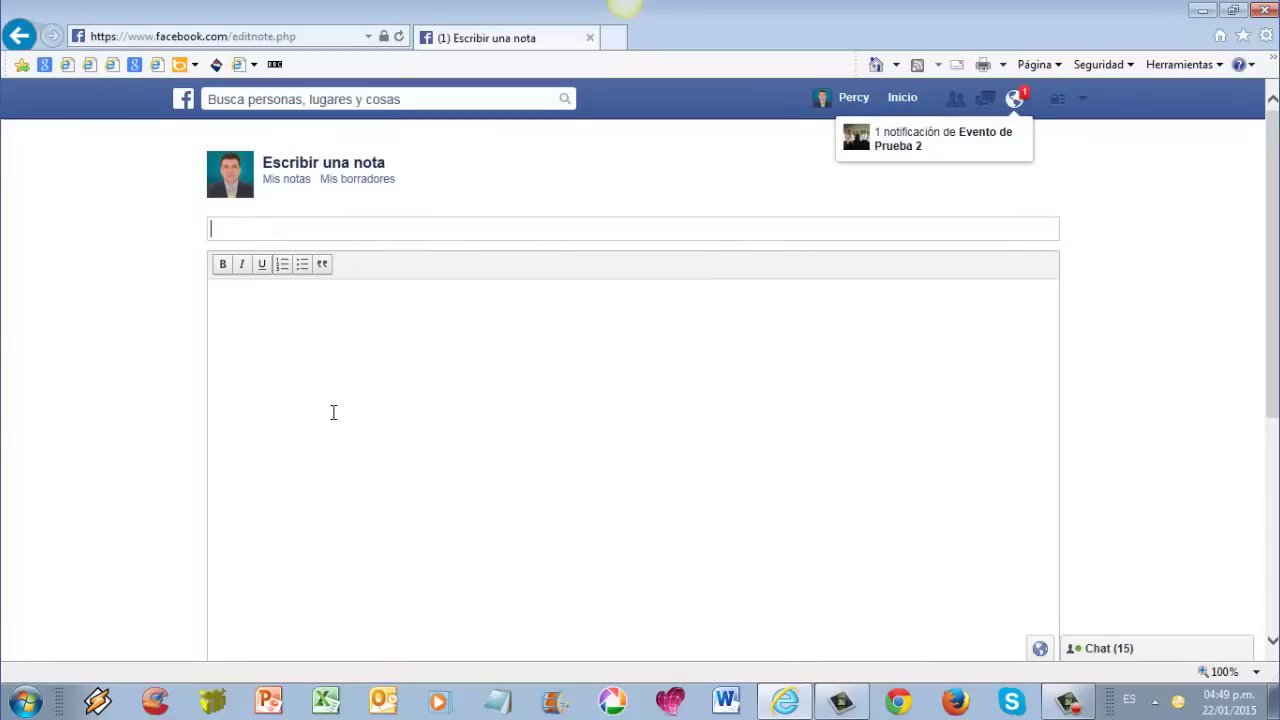
pyautogui.write('Nota')
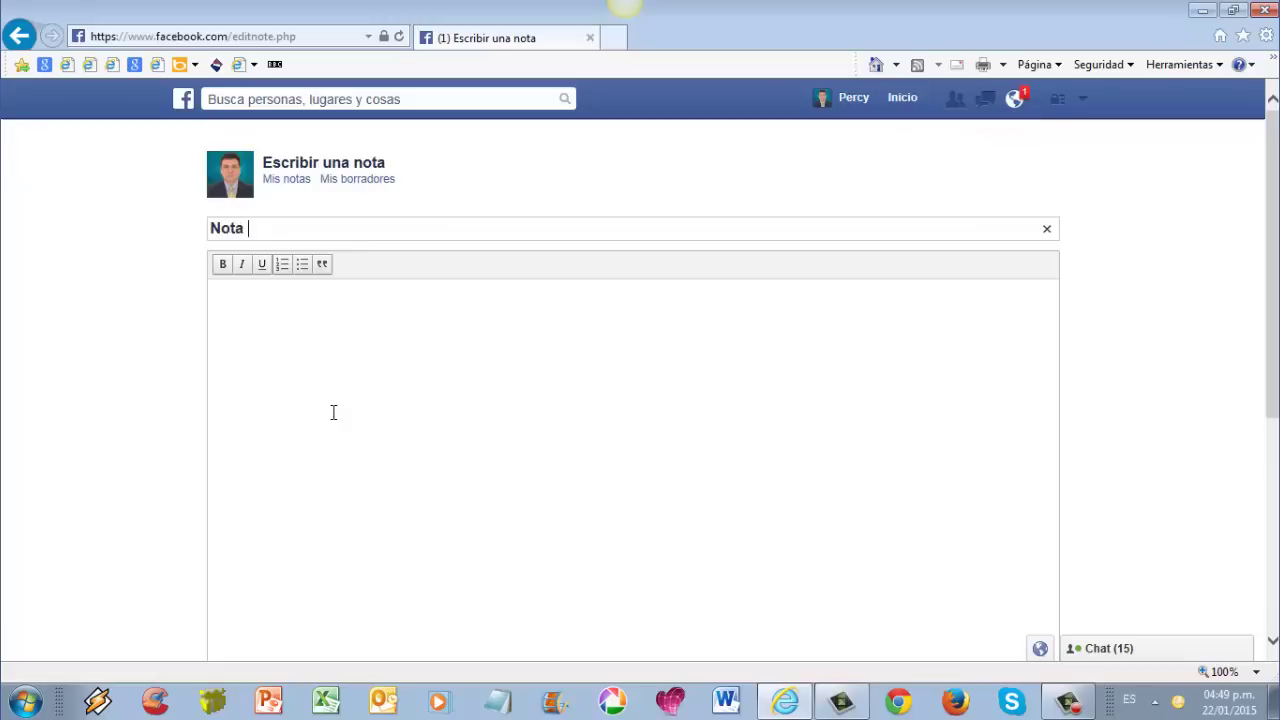
pyautogui.write(' de prueba')
pyautogui.press('Tab')
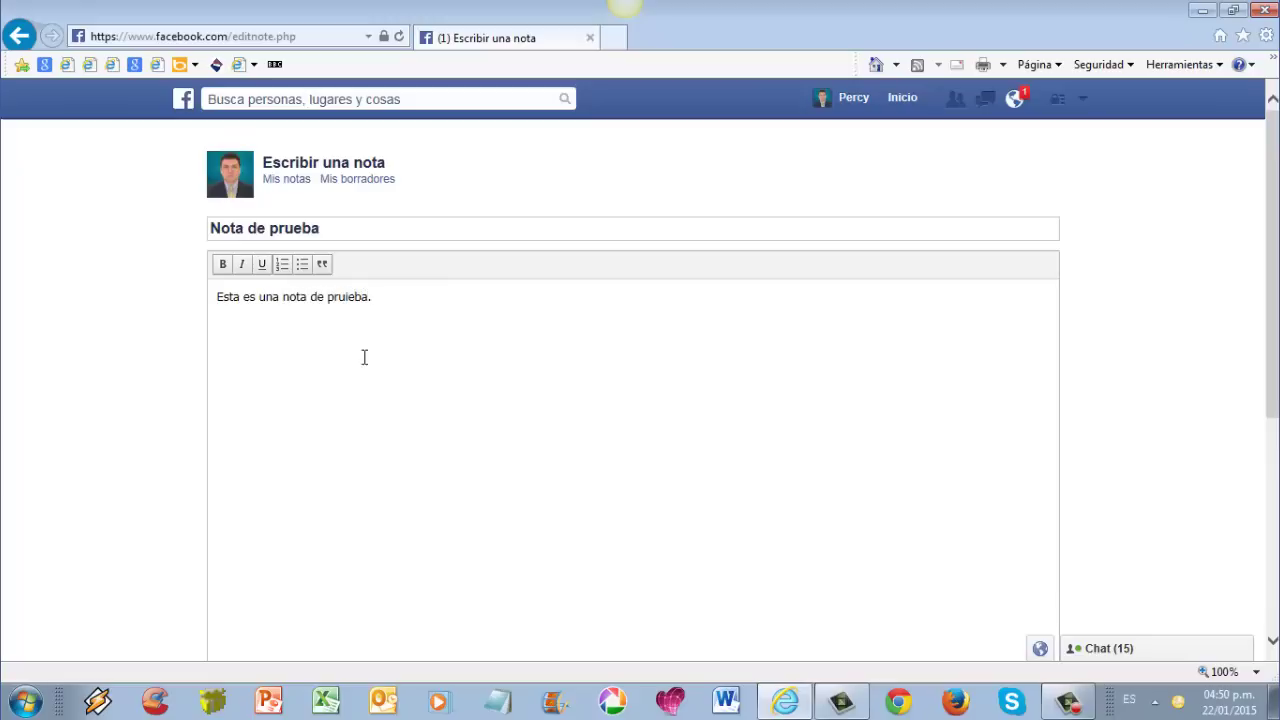
# Step: Enter "nota de prueba" in the note's Etiquetas
pyautogui.scroll(-4, 364, 357)
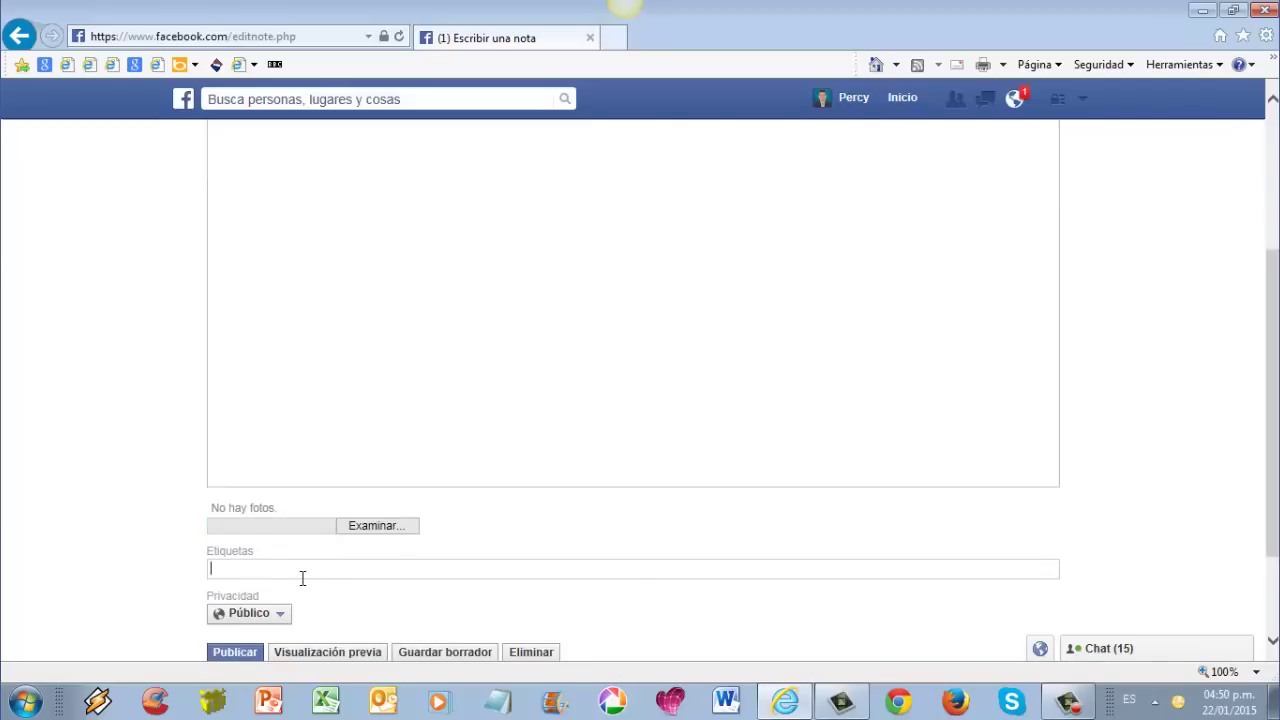
pyautogui.write('ta de prueba')
pyautogui.press('Return')
# Step: Attach the picture "conejito" from the Imágenes library to the note
pyautogui.click(376, 531)
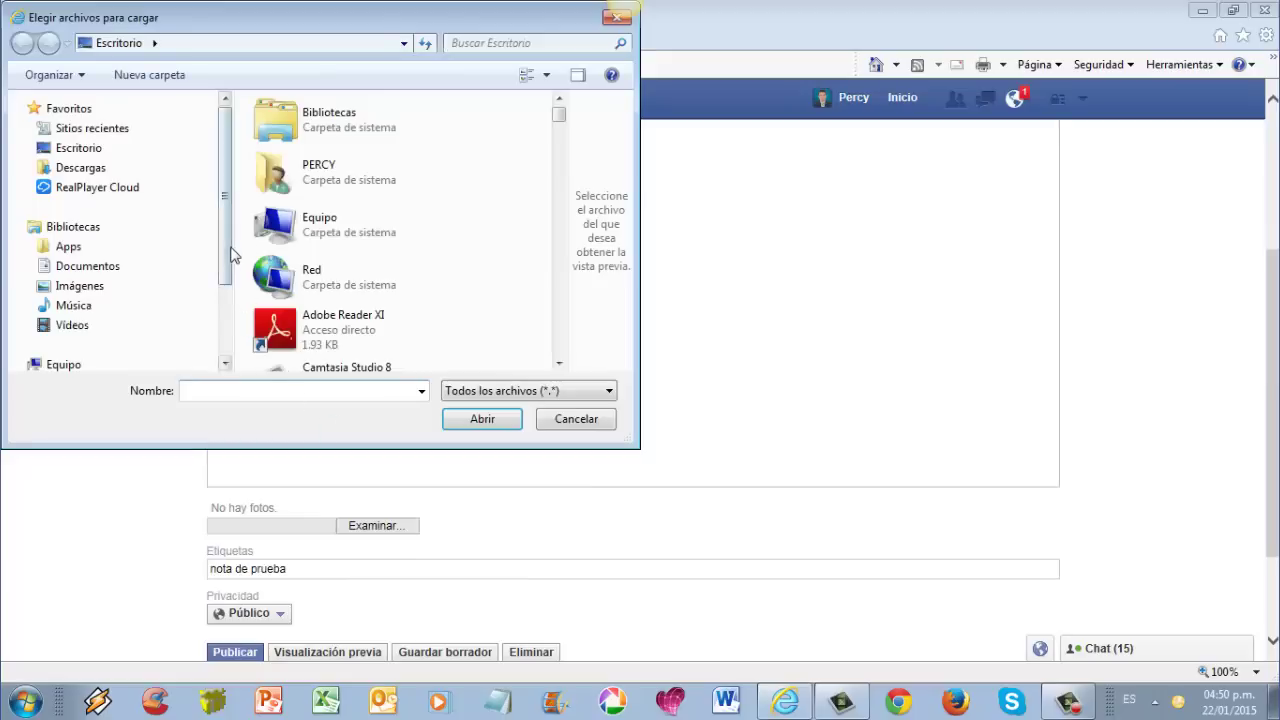
pyautogui.click(100, 287)
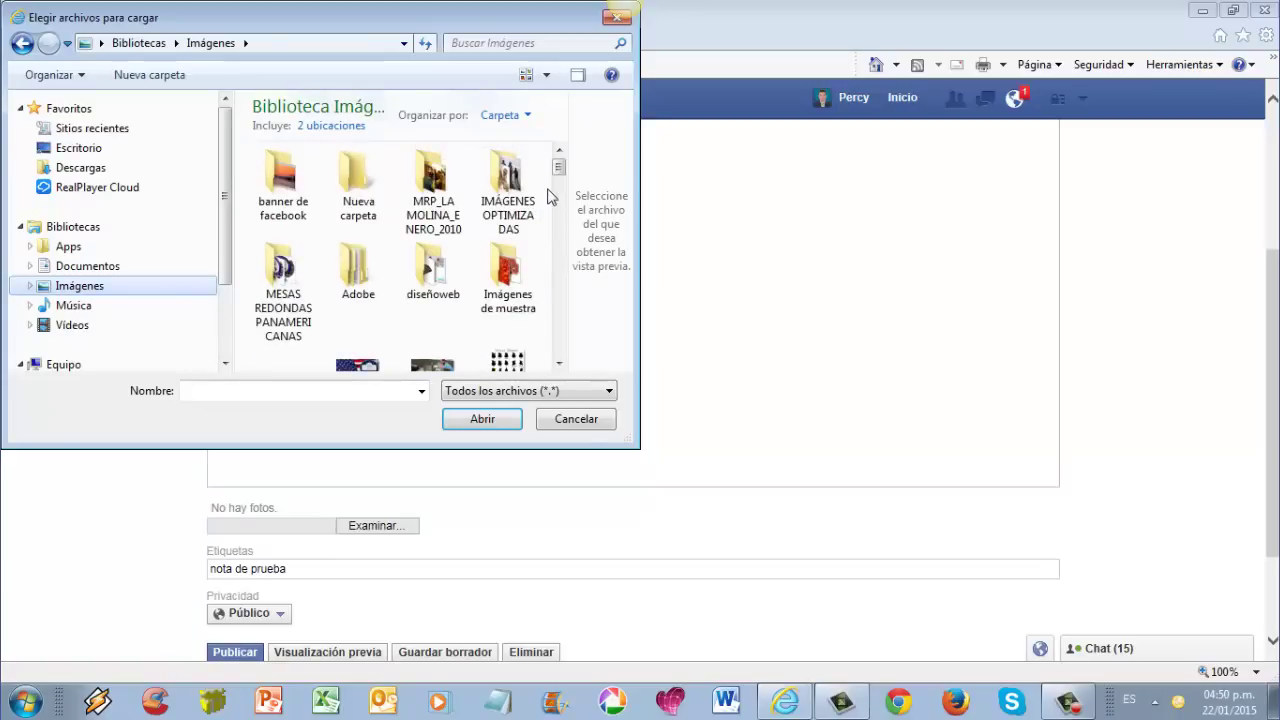
pyautogui.moveTo(558, 167); pyautogui.dragTo(563, 195)
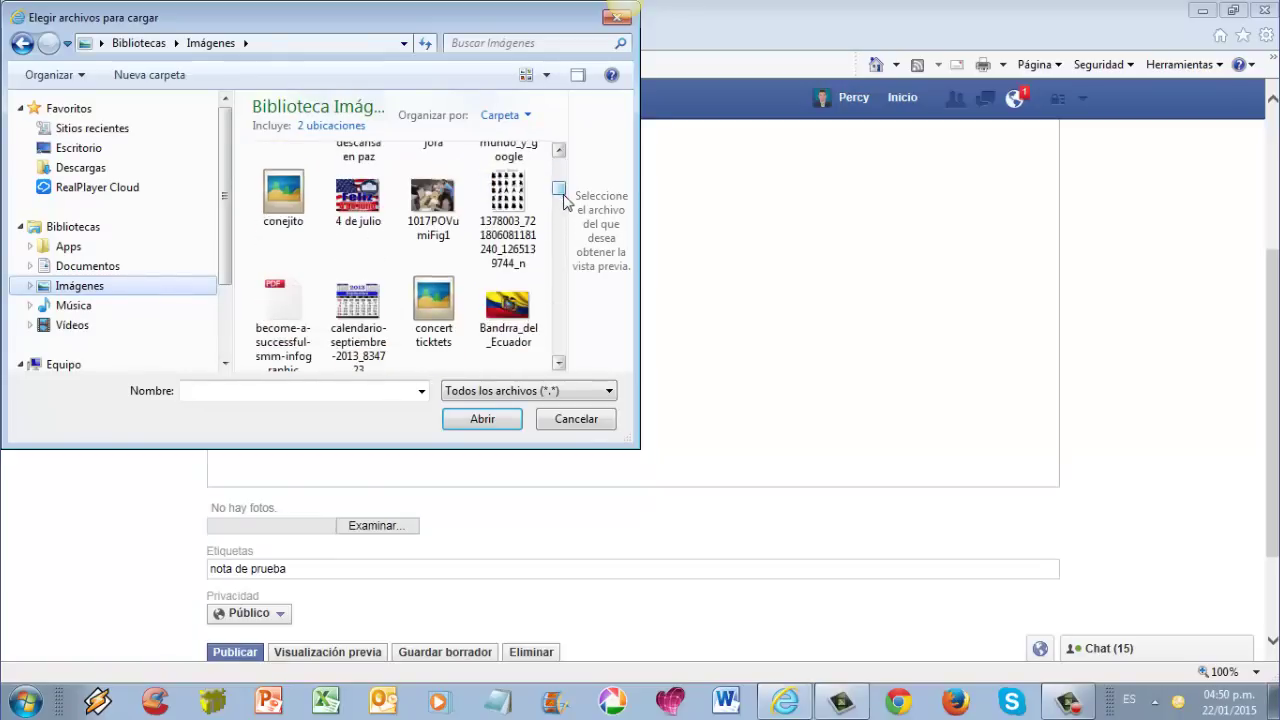
pyautogui.scroll(1, 548, 218)
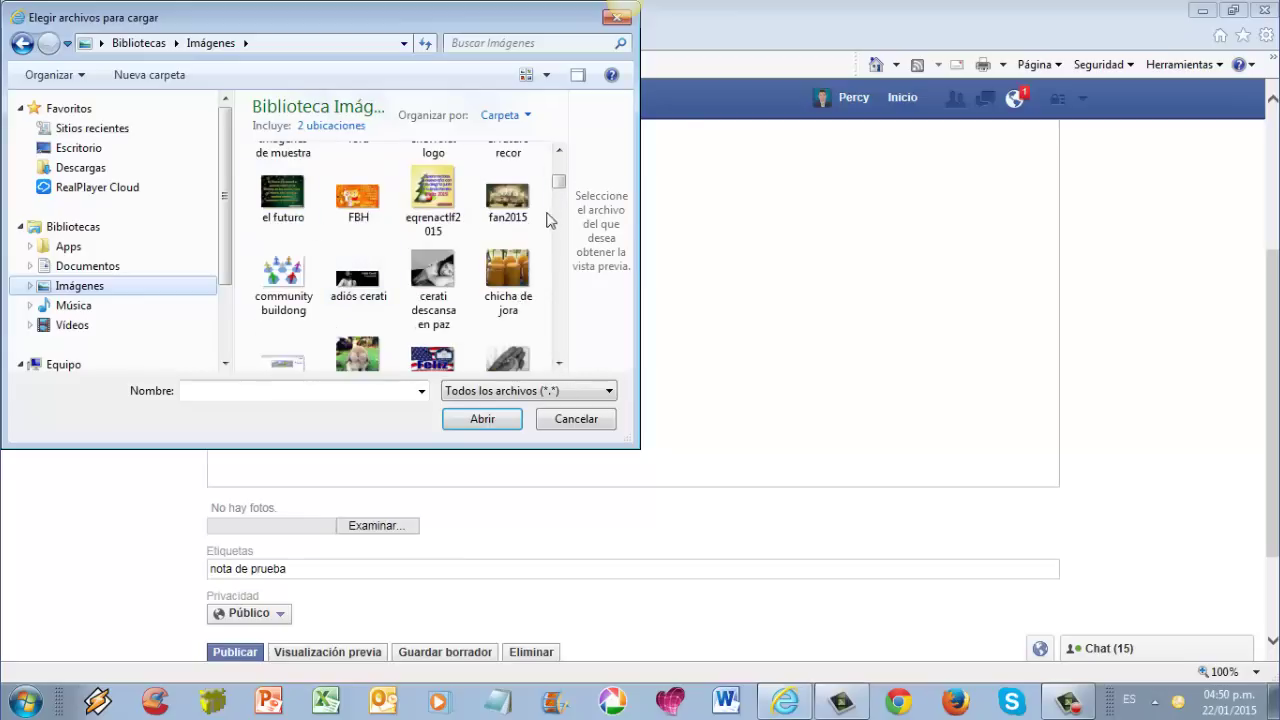
pyautogui.moveTo(558, 182)
pyautogui.mouseDown()
pyautogui.moveTo(558, 165)
pyautogui.moveTo(560, 200)
pyautogui.mouseUp()
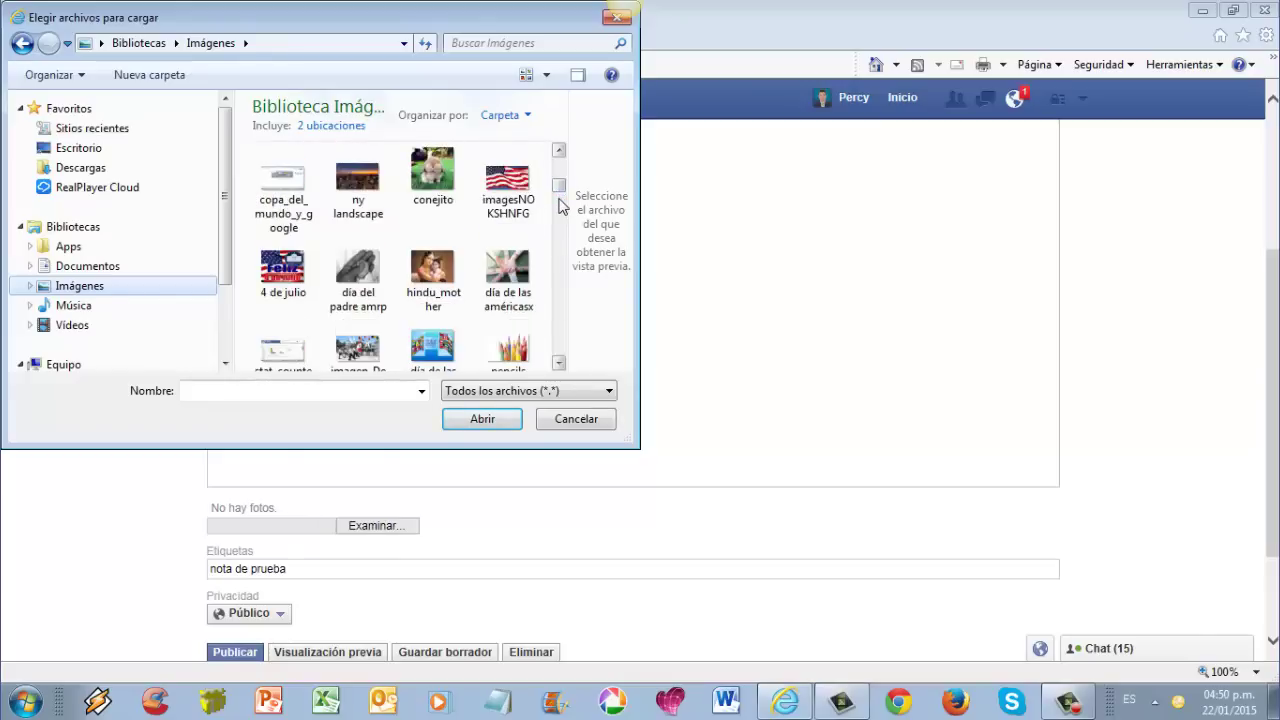
pyautogui.click(433, 175)
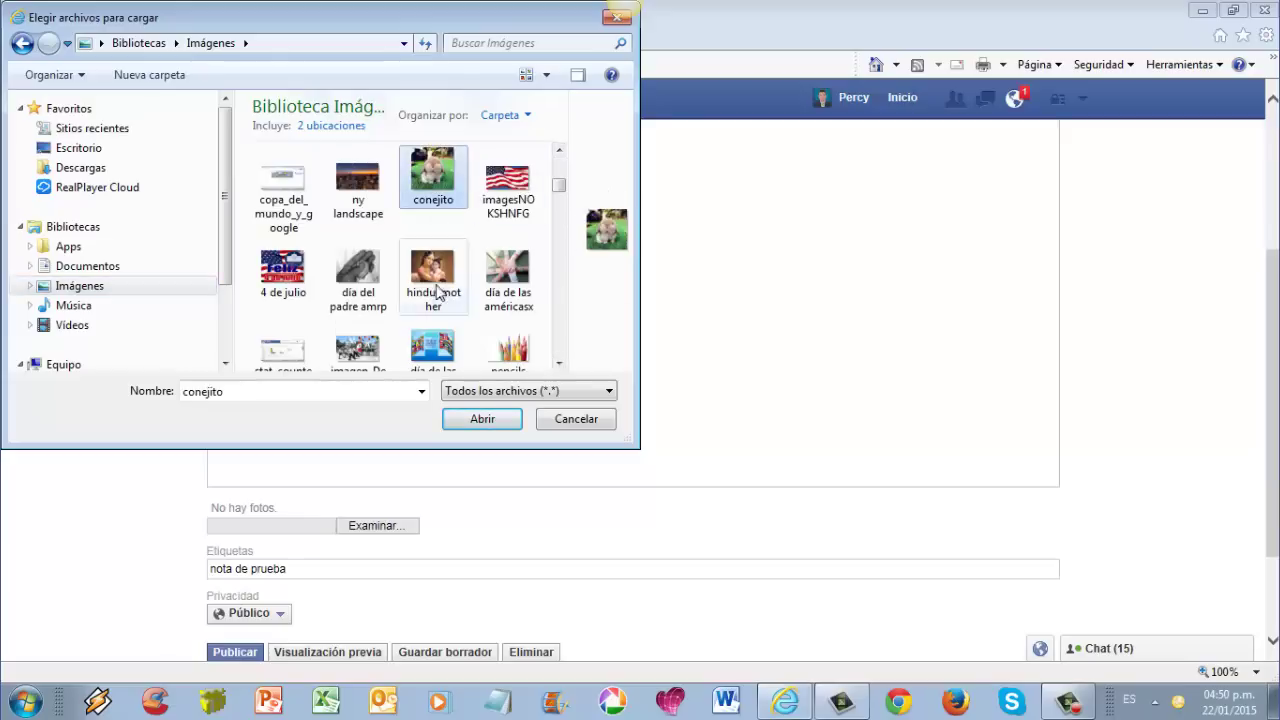
pyautogui.click(482, 418)
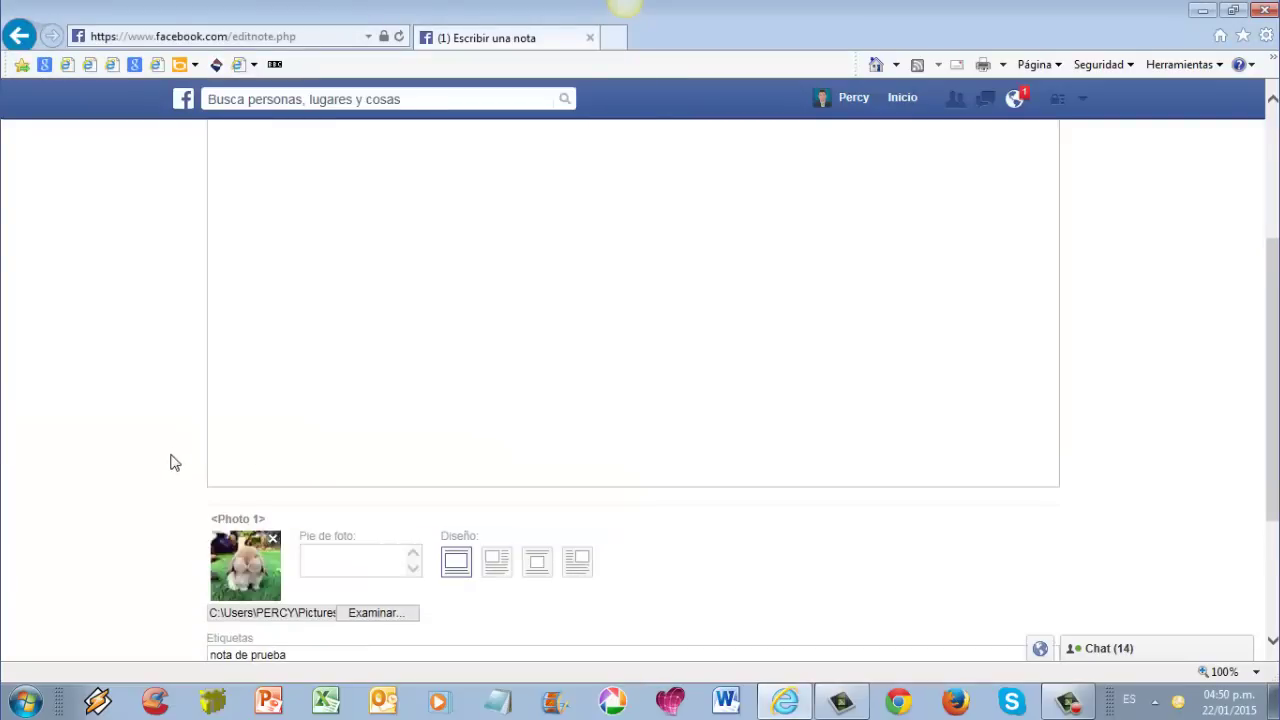
# Step: Publish the note with its attached photo
pyautogui.scroll(-1, 145, 403)
pyautogui.click(232, 517)
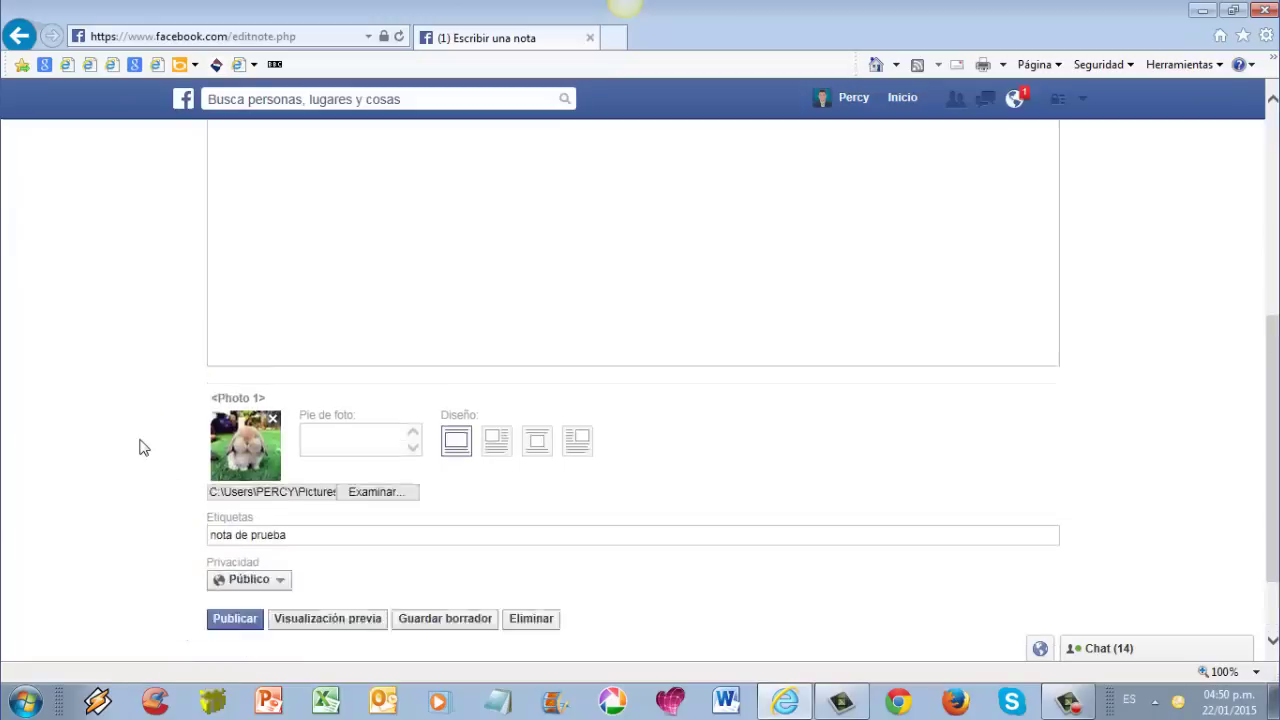
pyautogui.scroll(1, 140, 443)
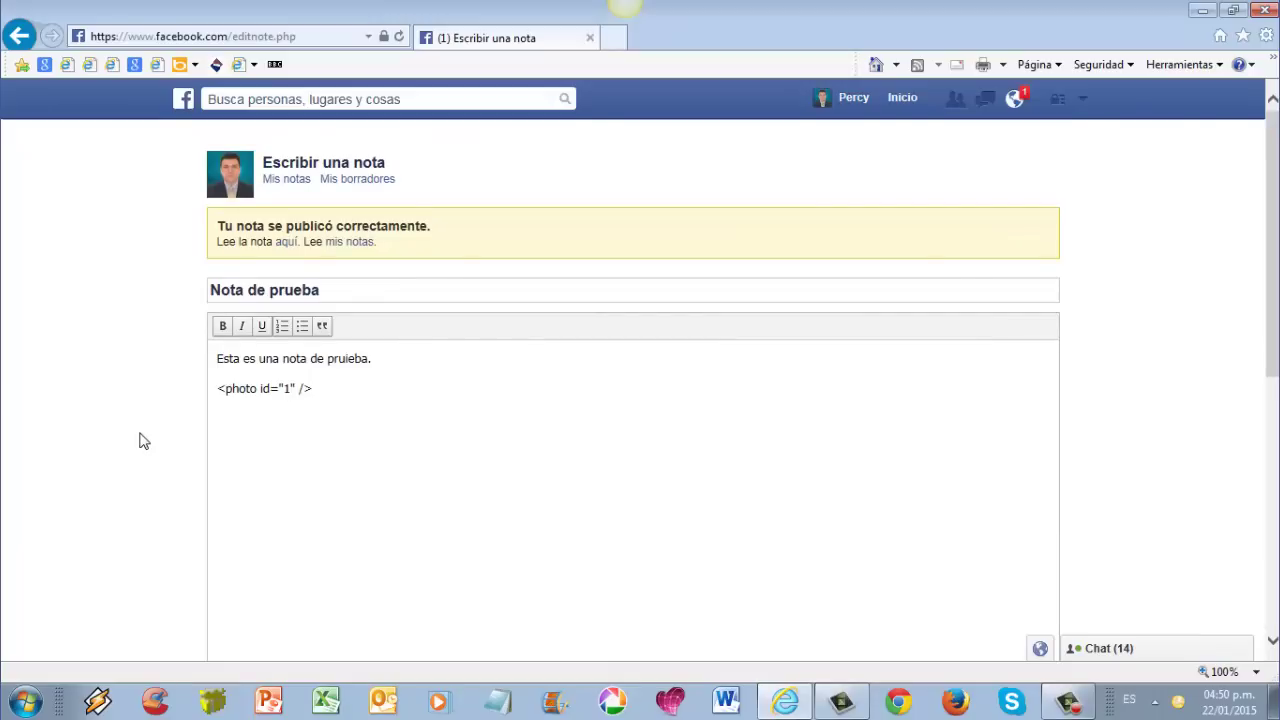
pyautogui.scroll(-5, 145, 430)
pyautogui.click(234, 538)
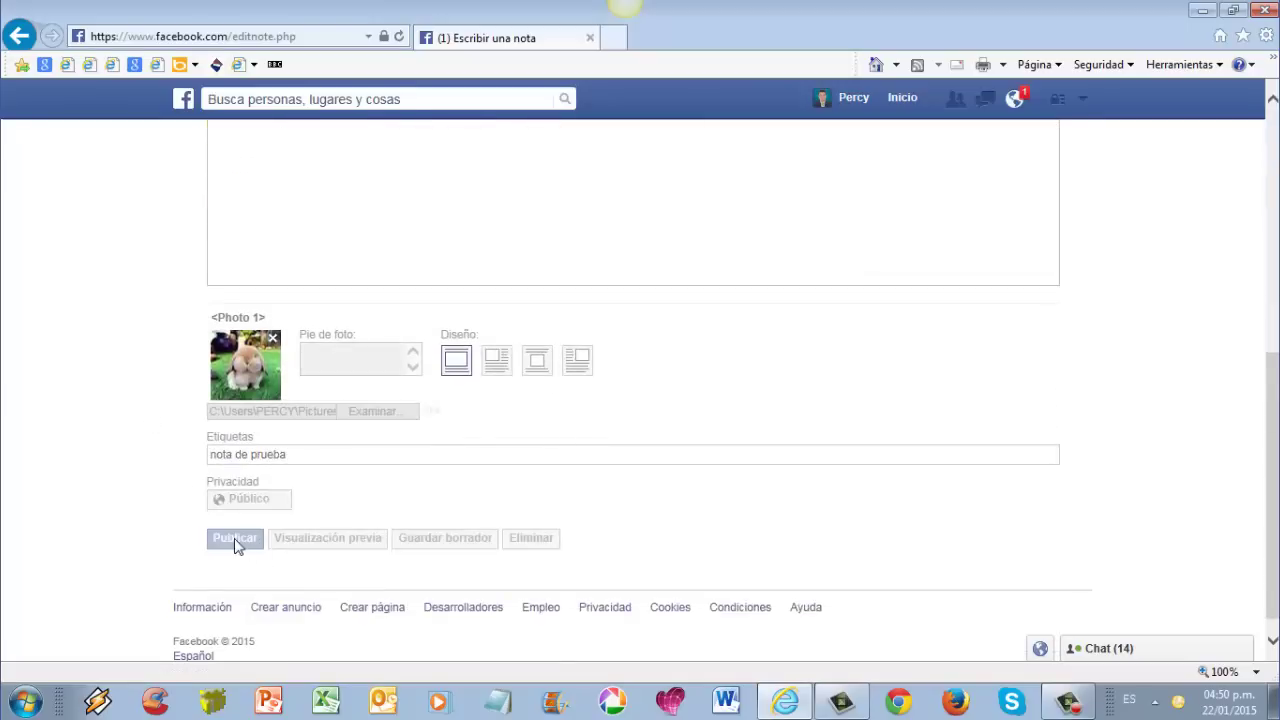
# Step: Go to the Inicio page and view the published note "Nota de prueba" in the news feed
pyautogui.click(910, 106)
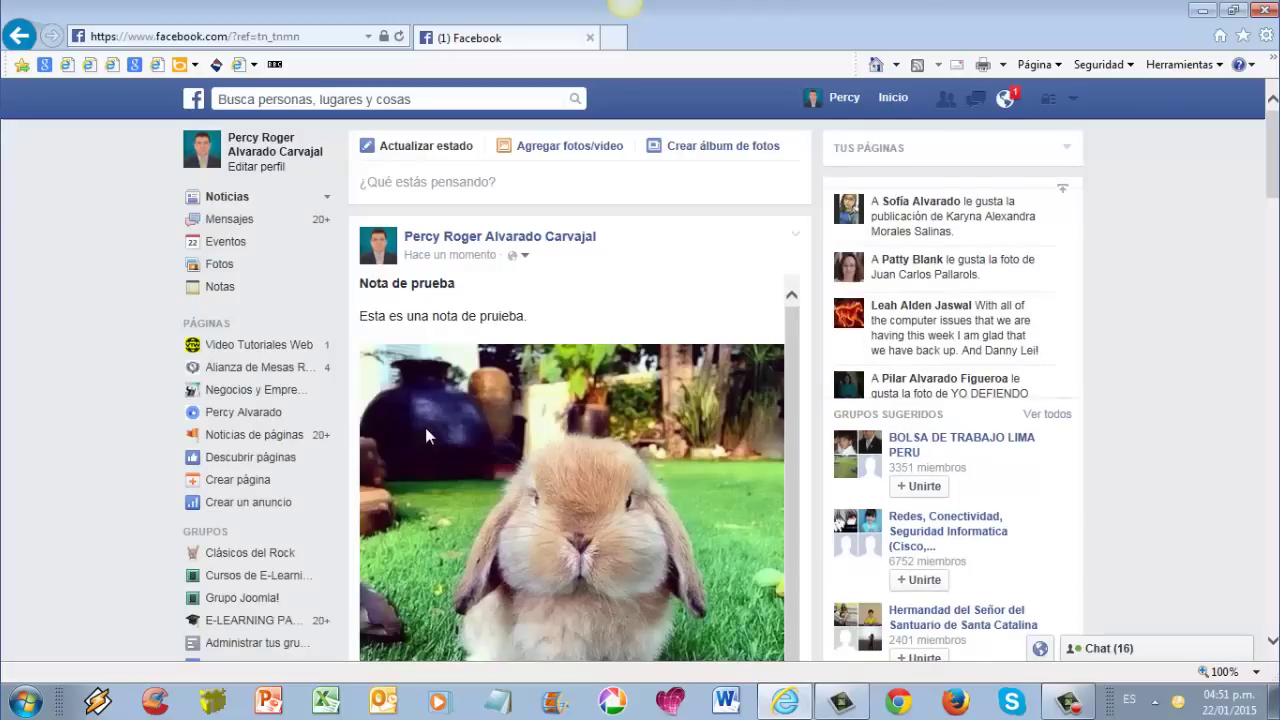
pyautogui.scroll(-2, 425, 427)
pyautogui.scroll(1, 427, 432)
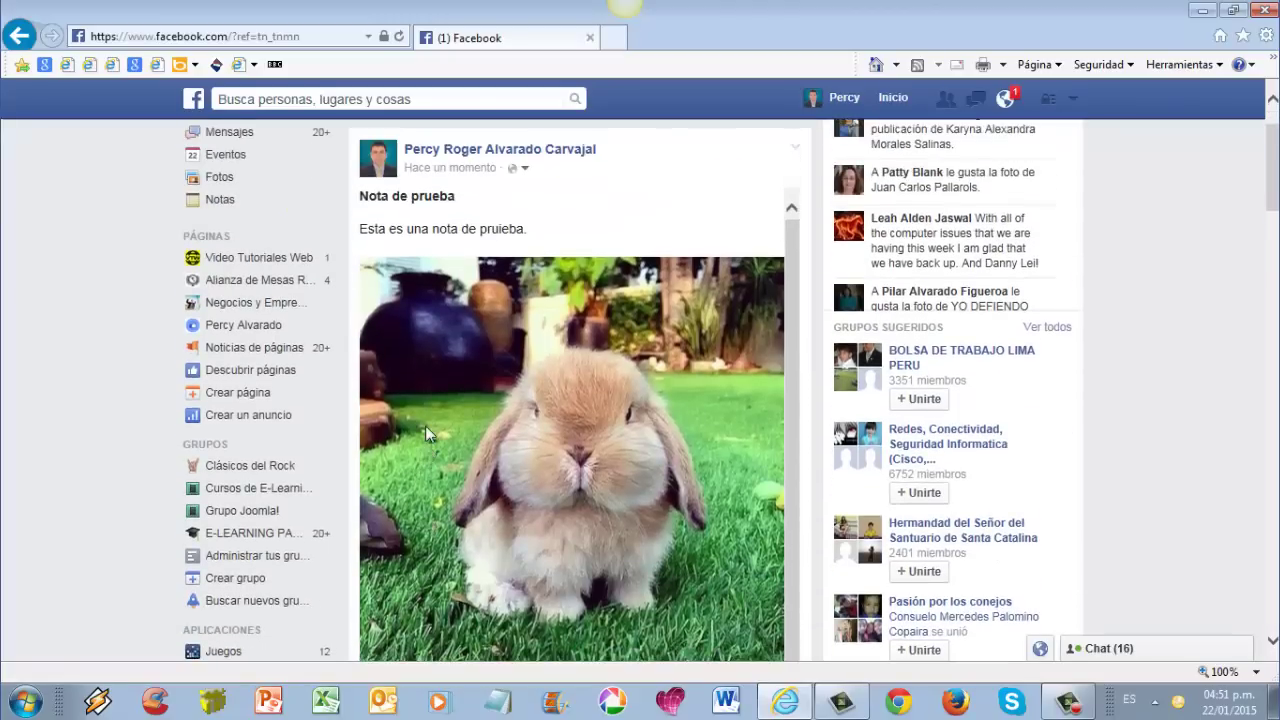
# Step: Open the Notas section and look through the notes published by contacts
pyautogui.click(228, 212)
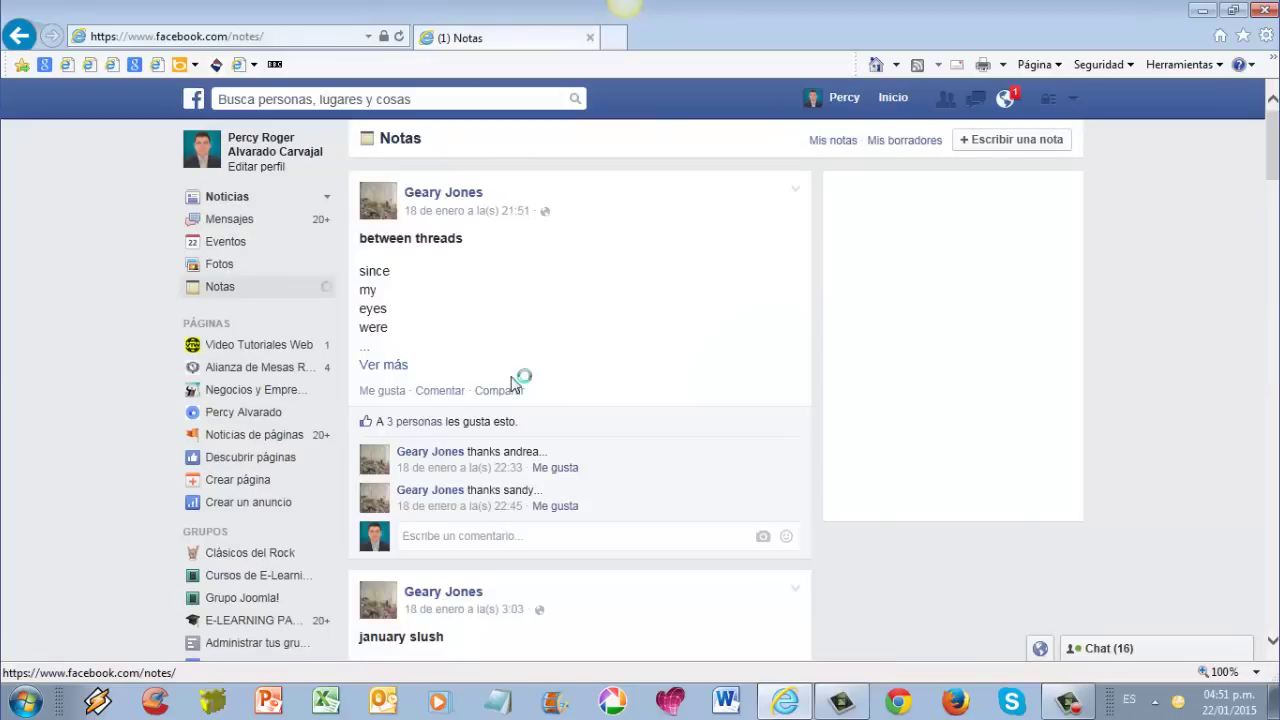
pyautogui.scroll(-5, 645, 361)
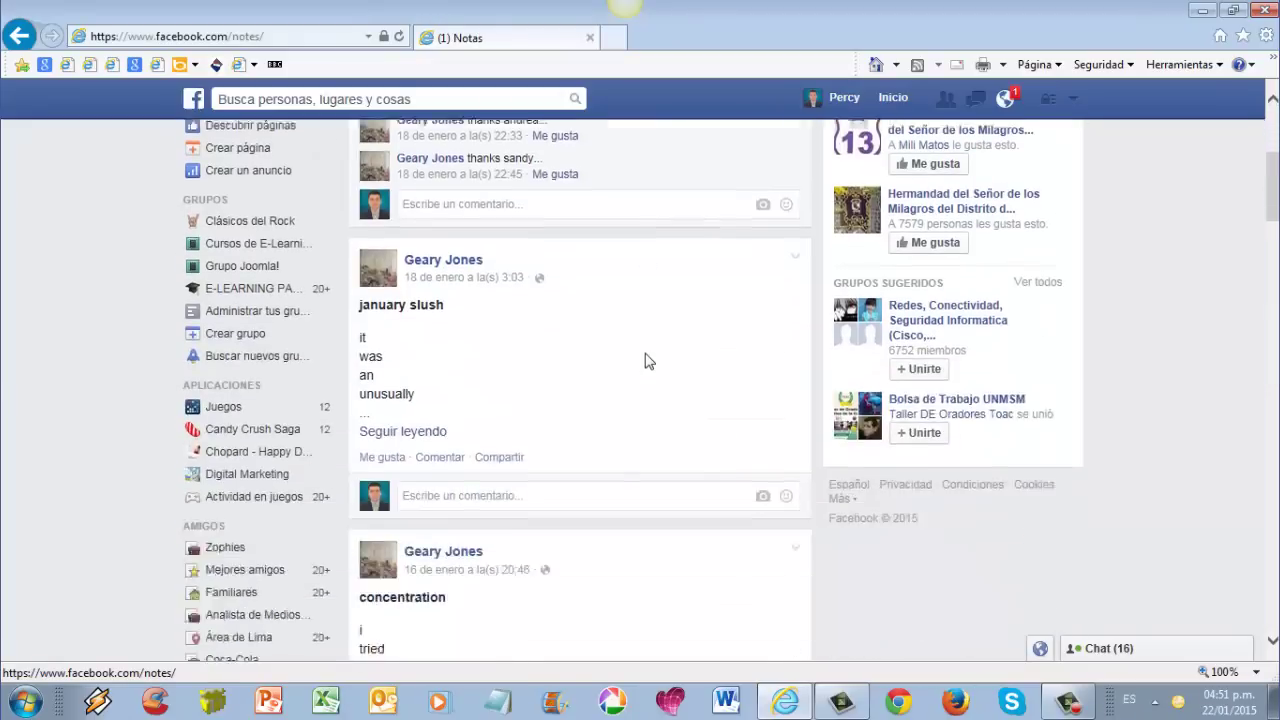
pyautogui.scroll(5, 645, 361)
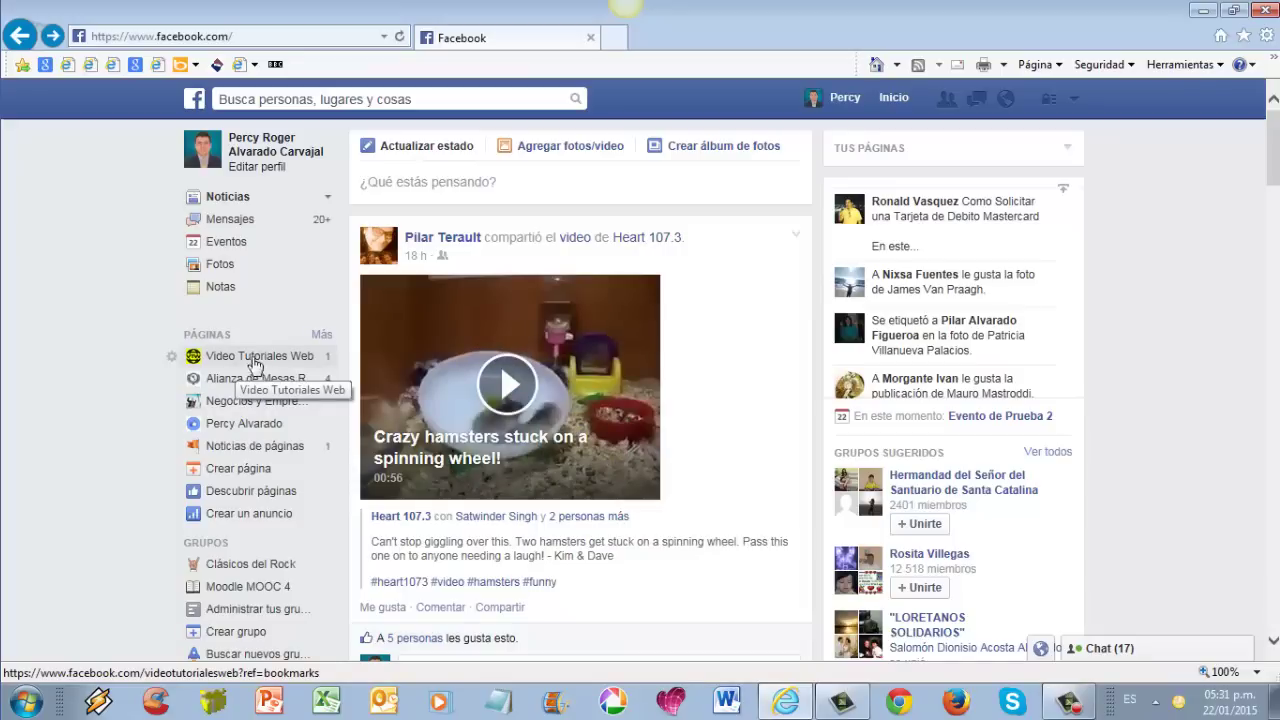
# Step: Open the full list of pages from the home page's Páginas section
pyautogui.click(325, 340)
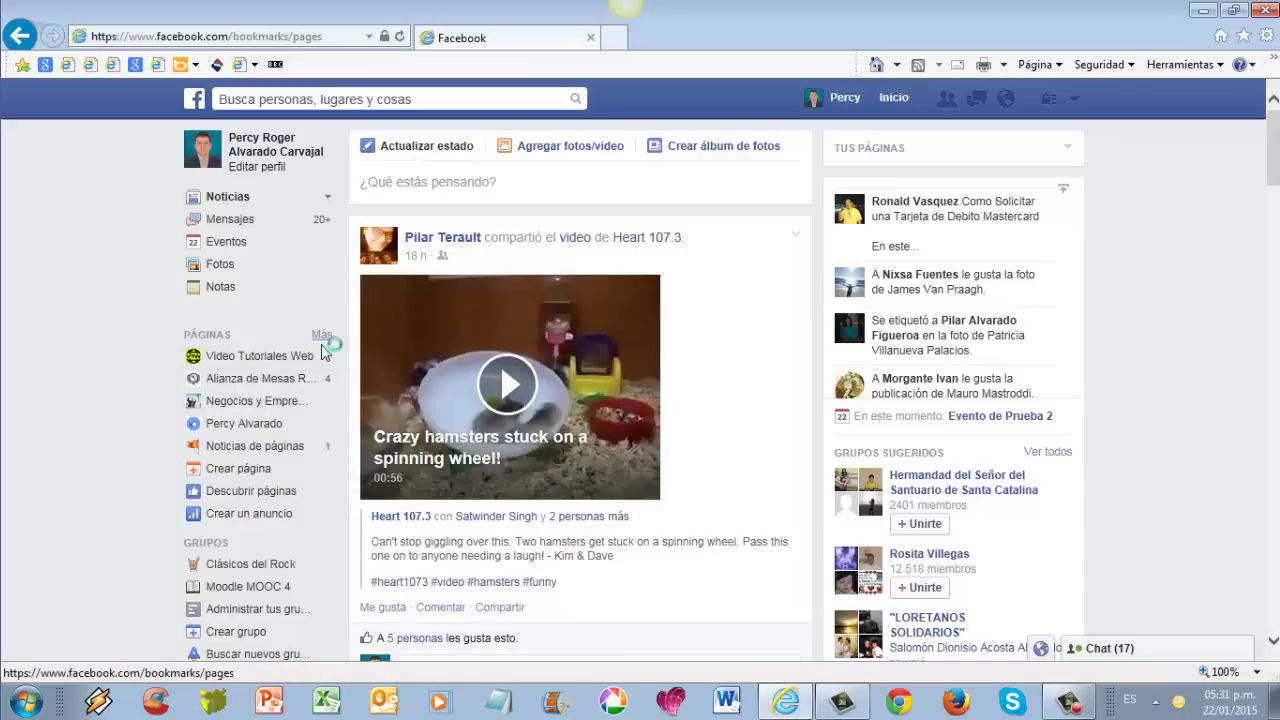